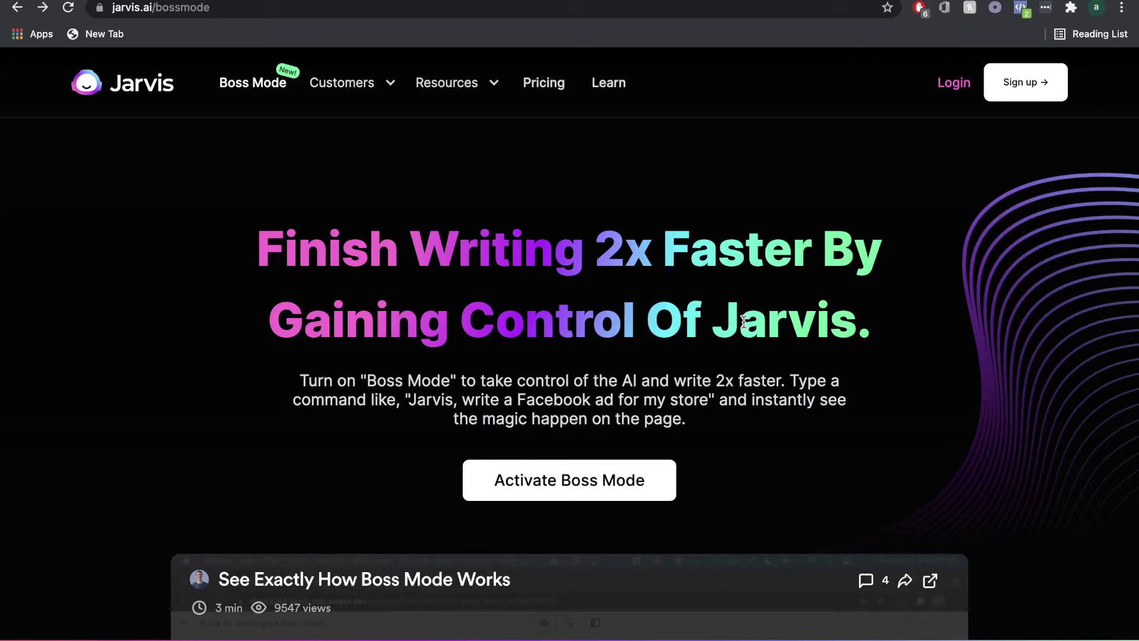
# Step: Scroll the Jarvis pricing plans and check the Boss Mode 'Unlimited words' line
pyautogui.scroll(-1, 819, 405)
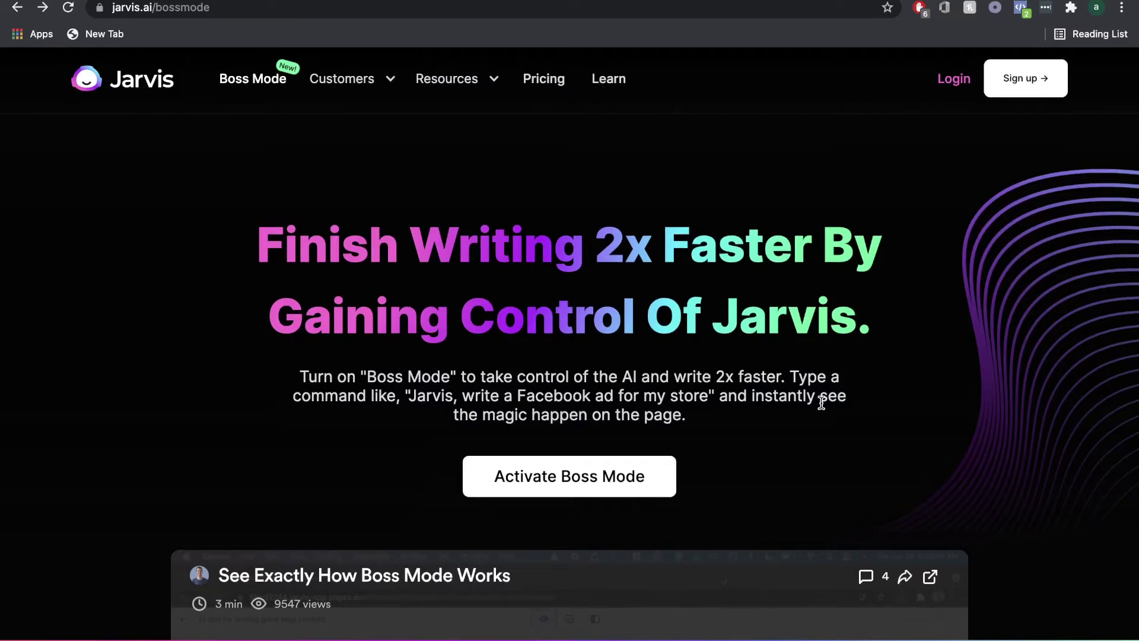
pyautogui.scroll(-1, 822, 403)
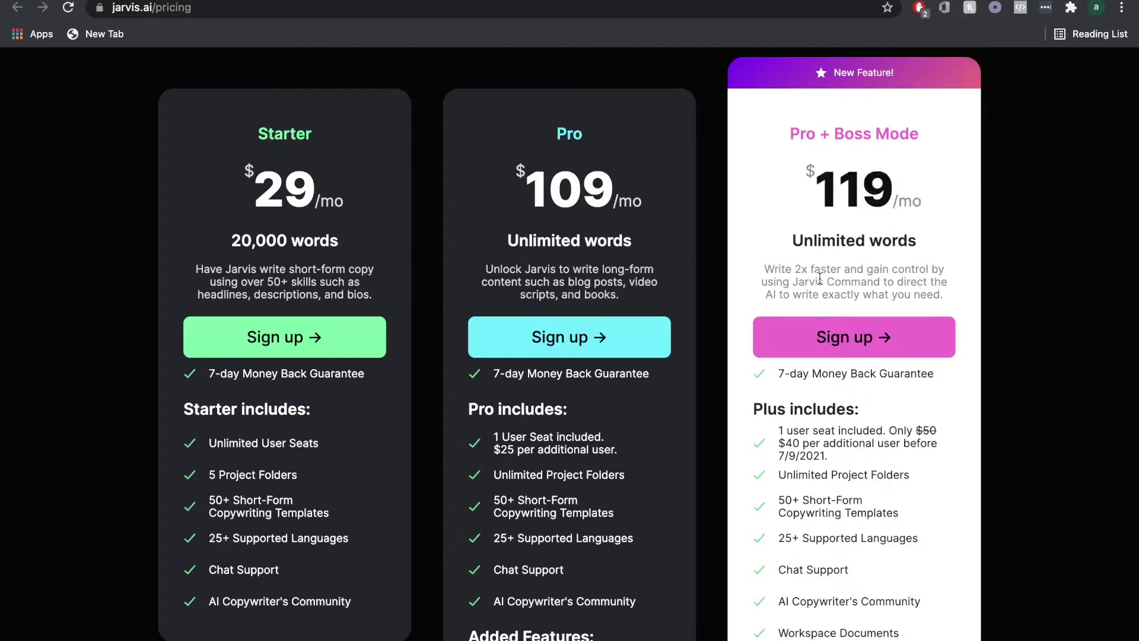
pyautogui.moveTo(871, 267)
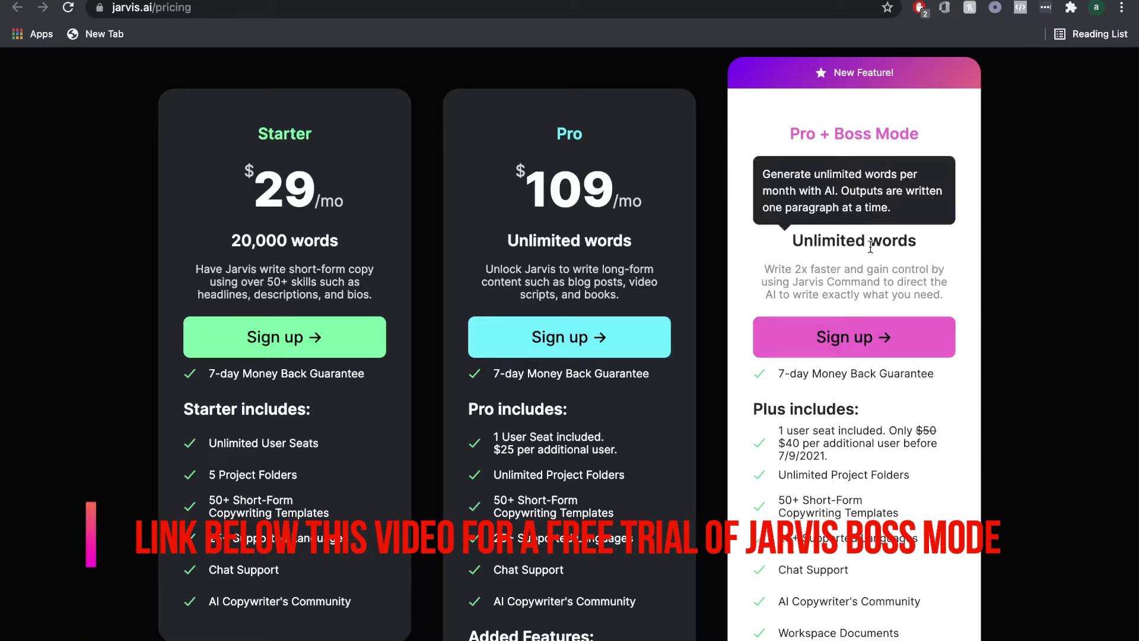
pyautogui.scroll(-2, 677, 399)
pyautogui.scroll(1, 676, 398)
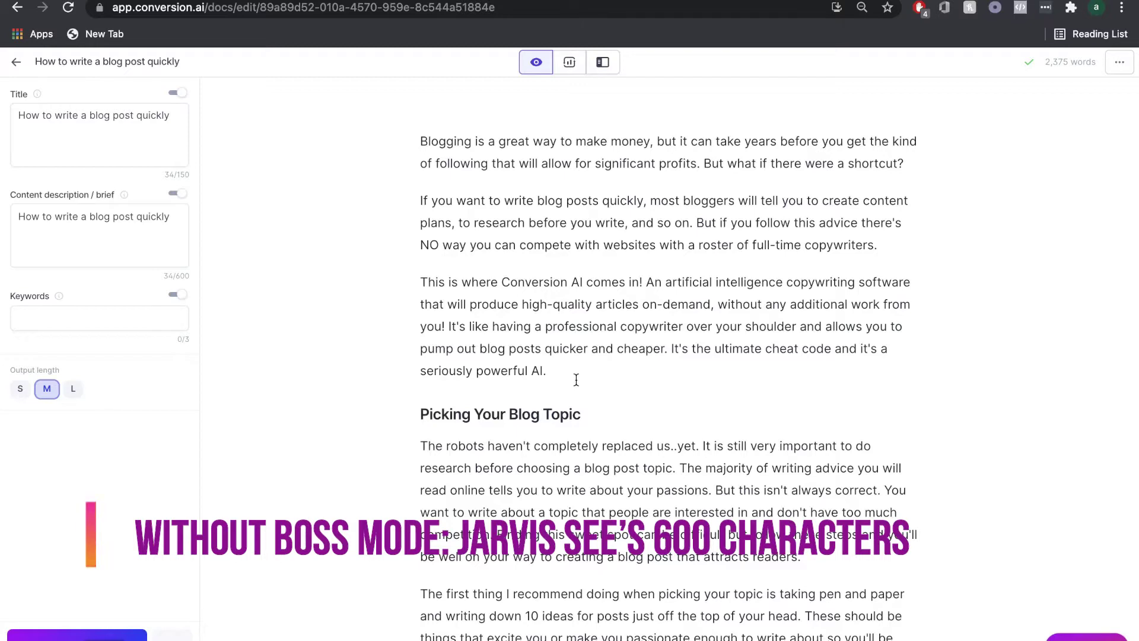
pyautogui.moveTo(576, 380); pyautogui.dragTo(408, 156)
pyautogui.click(525, 315)
pyautogui.scroll(-1, 555, 394)
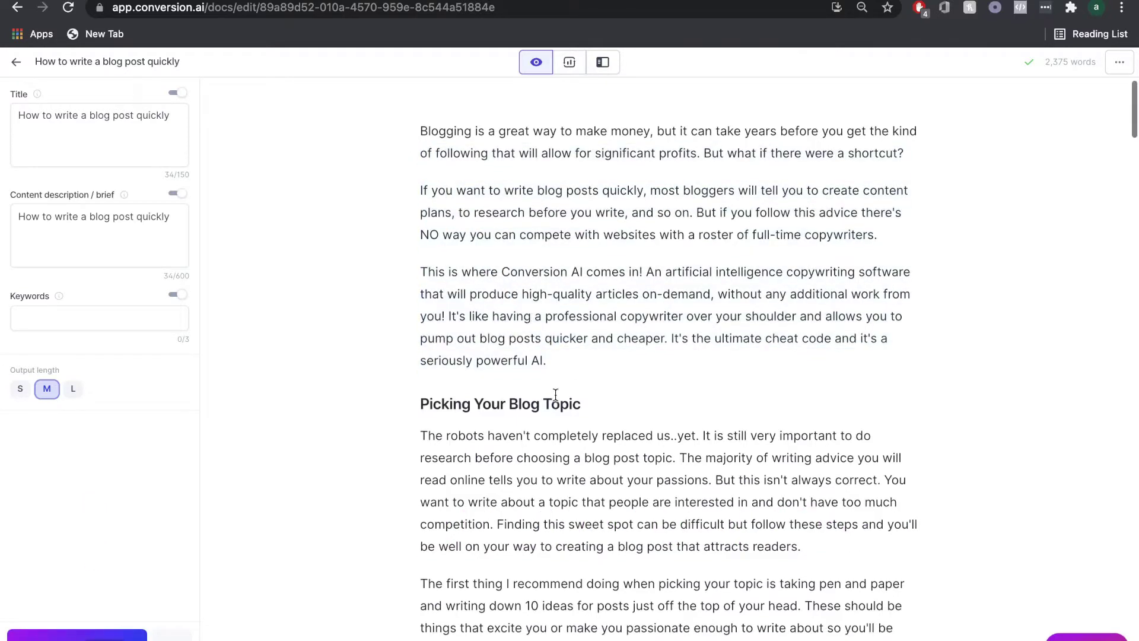
pyautogui.scroll(-5, 572, 389)
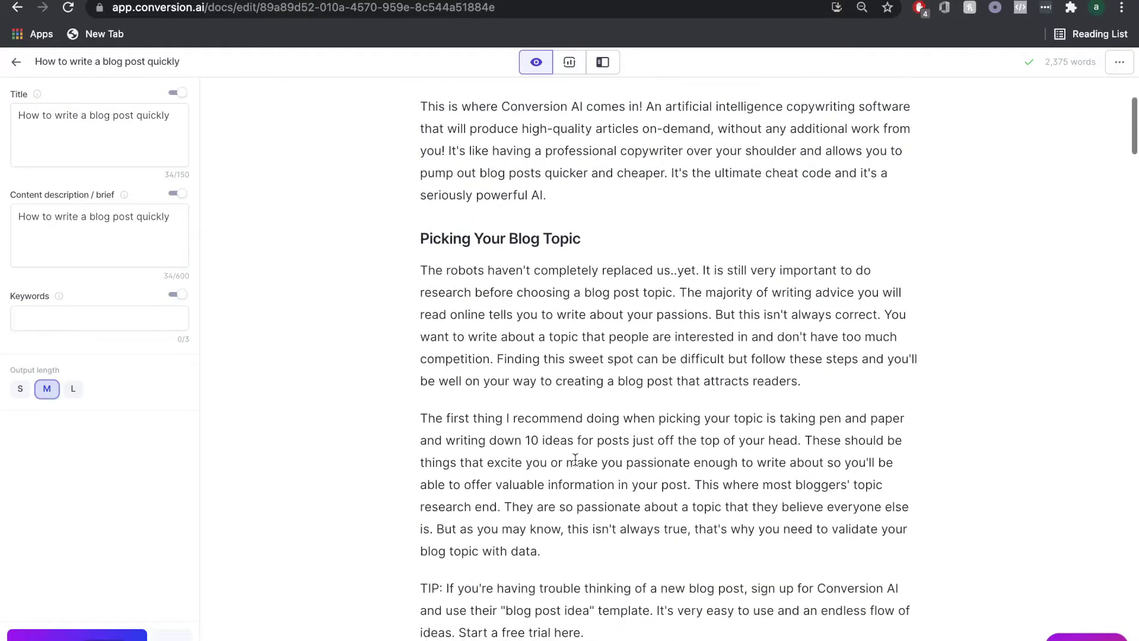
pyautogui.scroll(-1, 656, 468)
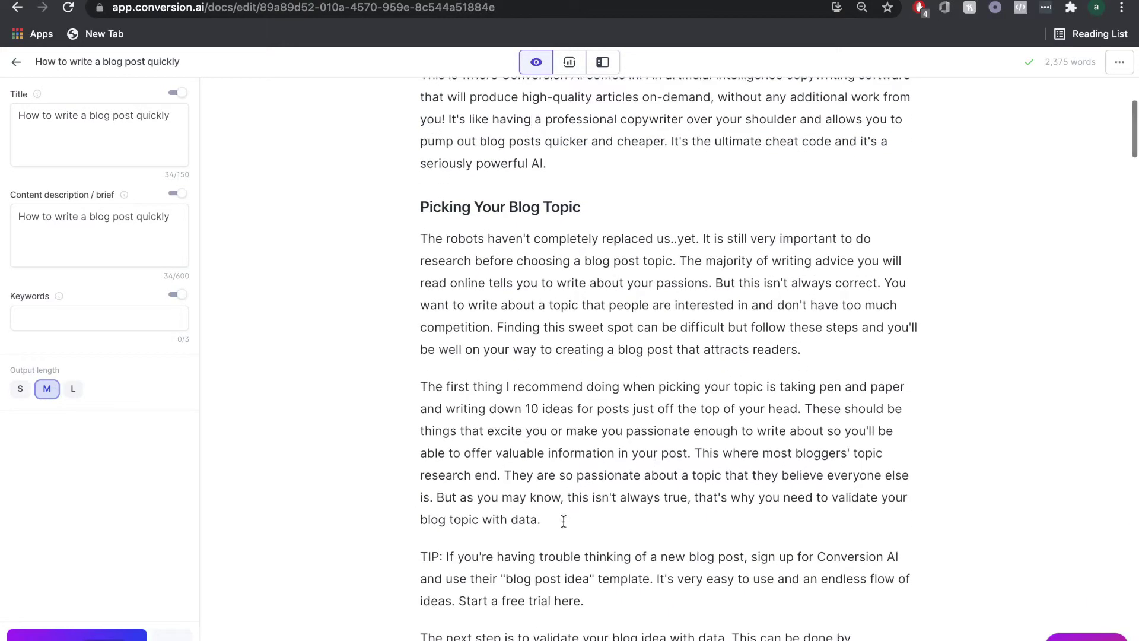
pyautogui.moveTo(564, 521); pyautogui.dragTo(420, 284)
pyautogui.scroll(4, 624, 375)
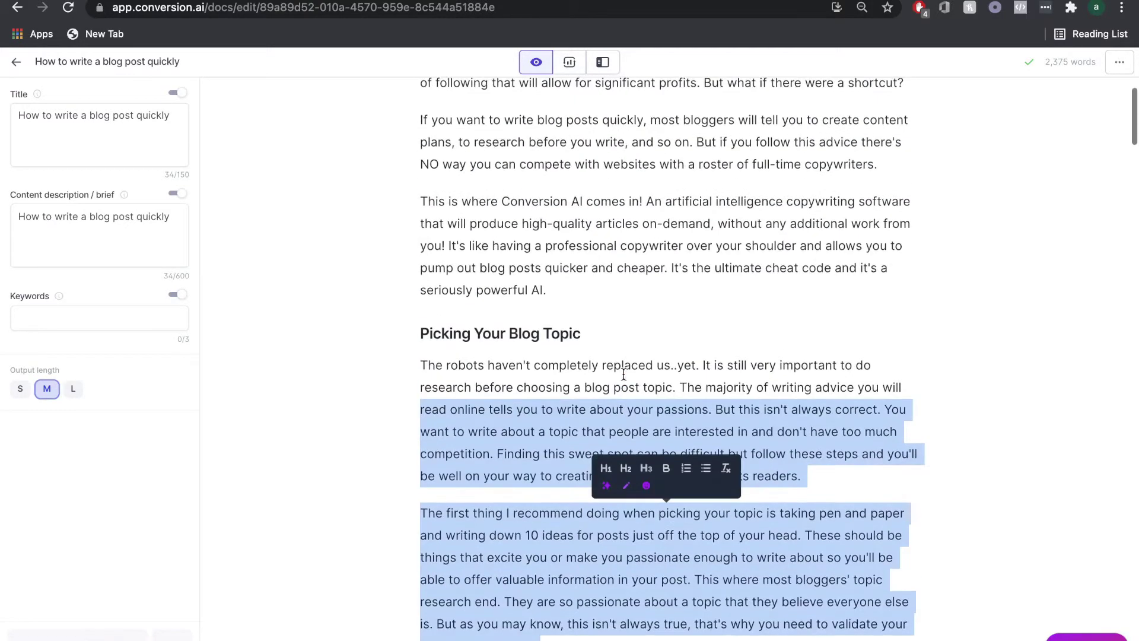
pyautogui.scroll(-8, 623, 375)
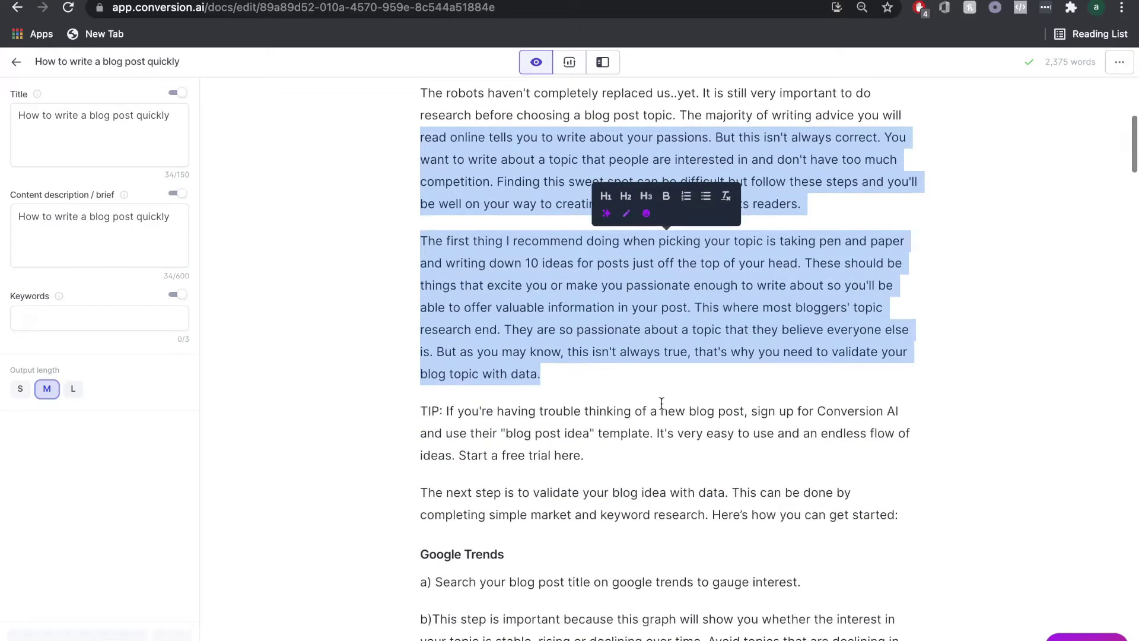
pyautogui.click(662, 403)
pyautogui.scroll(2, 658, 410)
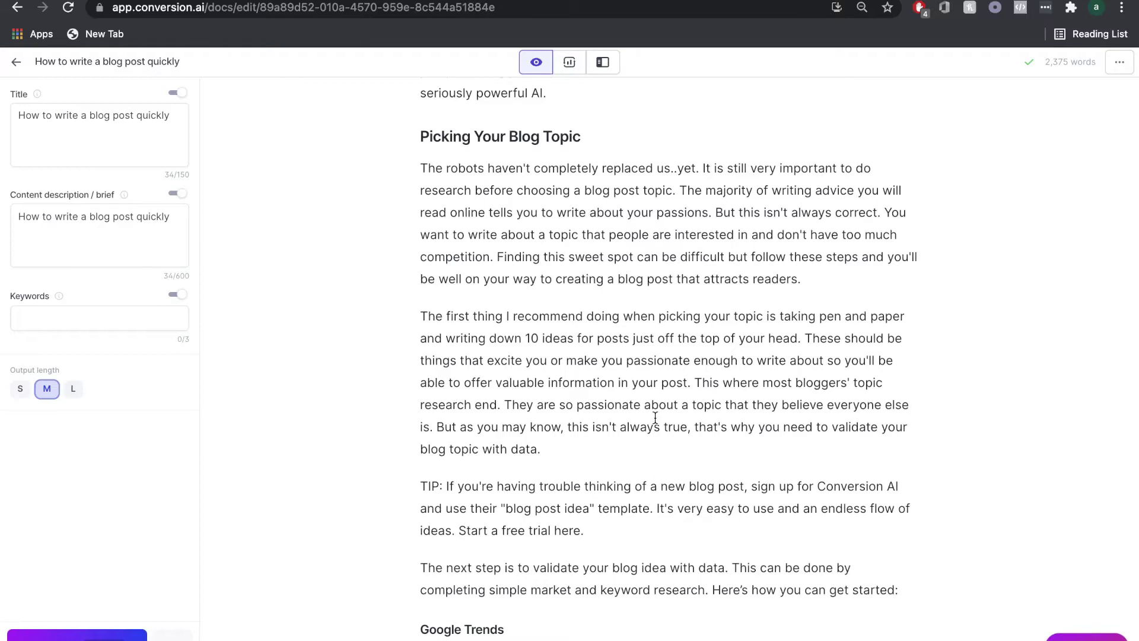
pyautogui.scroll(-2, 655, 418)
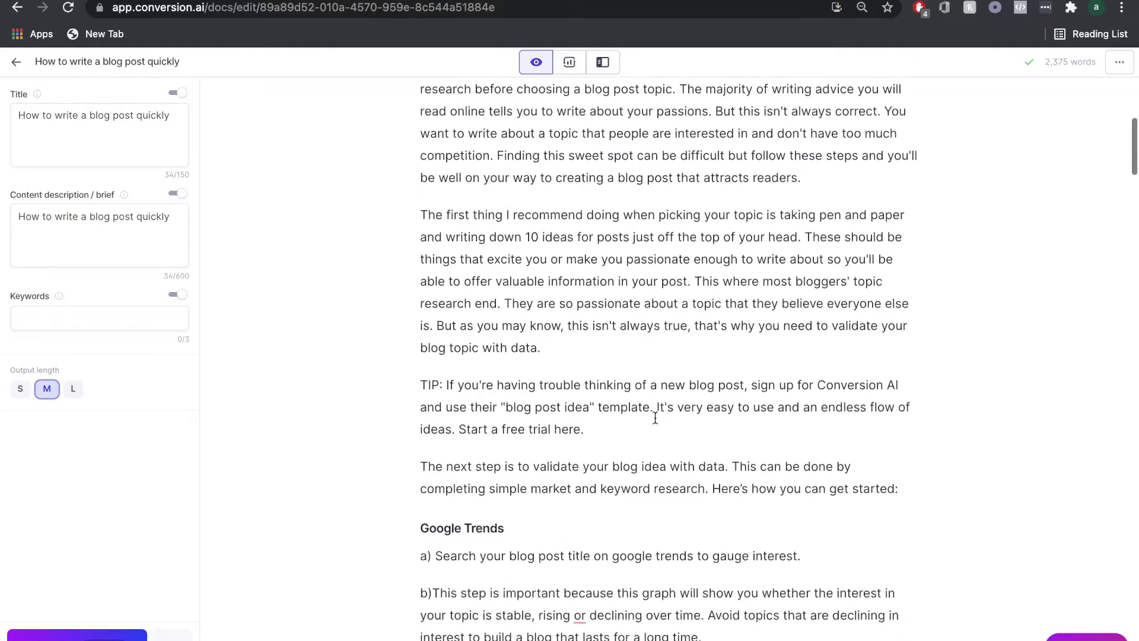
pyautogui.scroll(1, 655, 418)
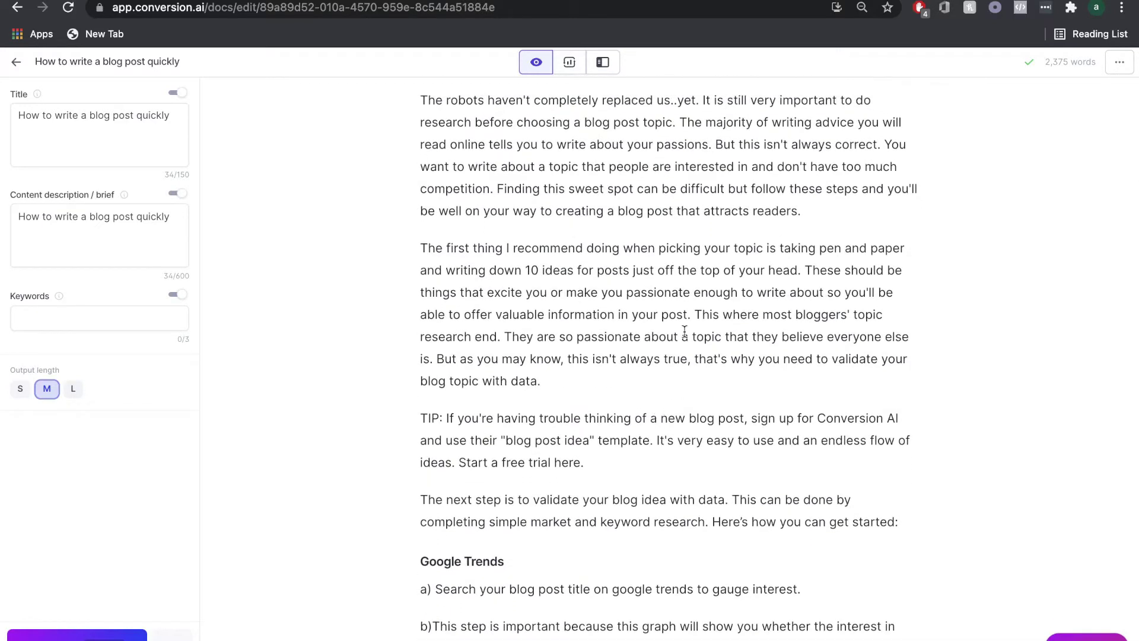
pyautogui.scroll(2, 685, 330)
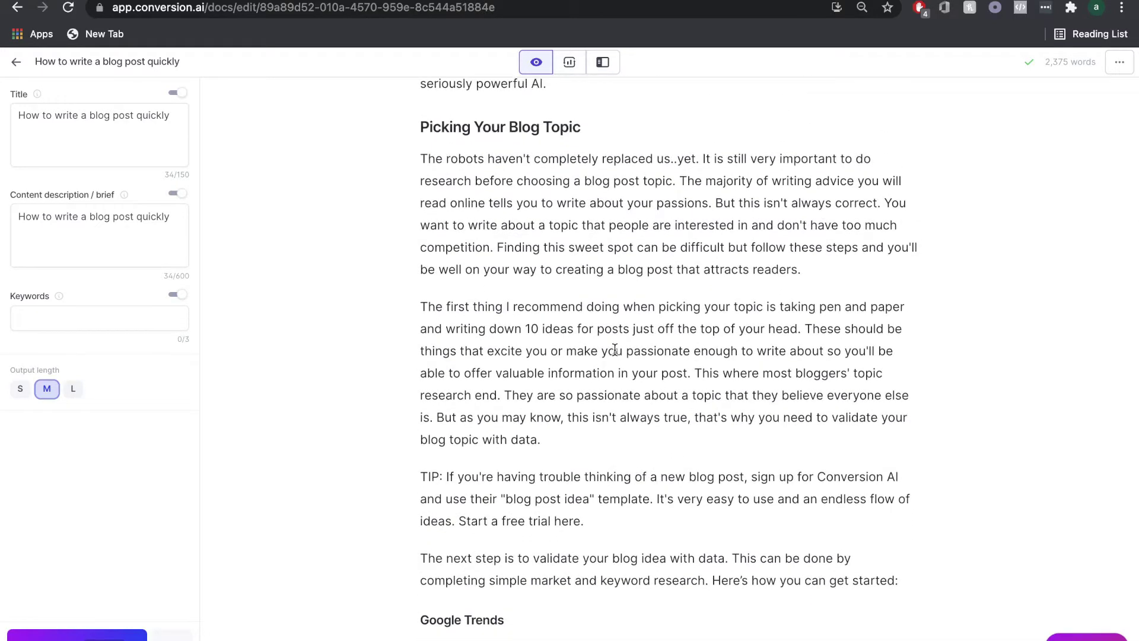
pyautogui.scroll(-1, 614, 350)
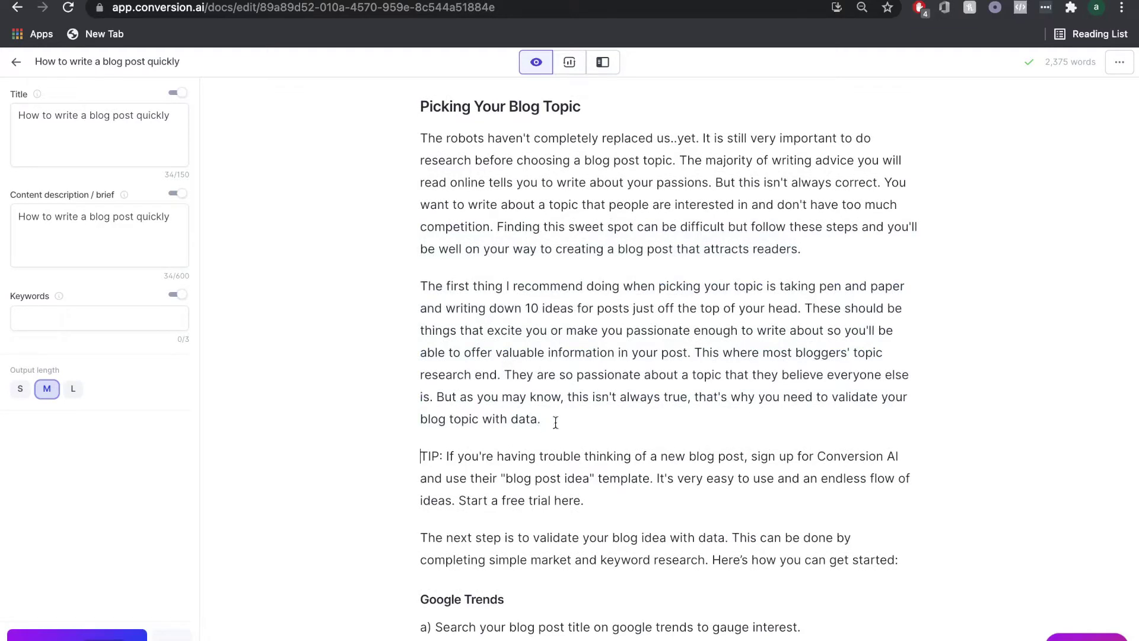
pyautogui.scroll(1, 555, 419)
pyautogui.moveTo(551, 439); pyautogui.dragTo(418, 225)
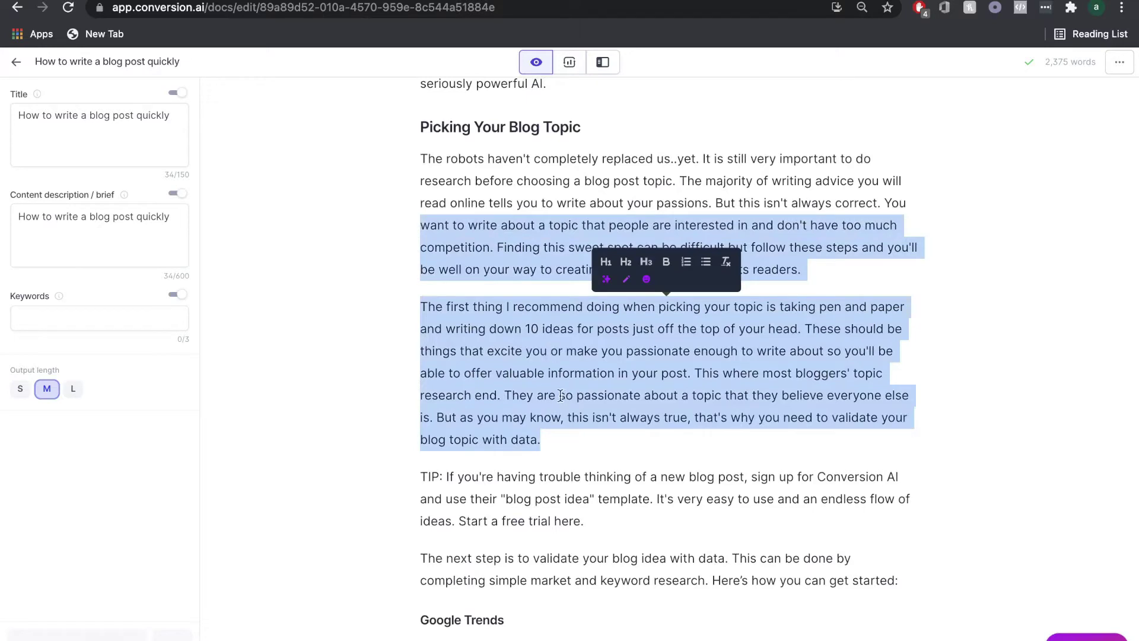
pyautogui.click(927, 141)
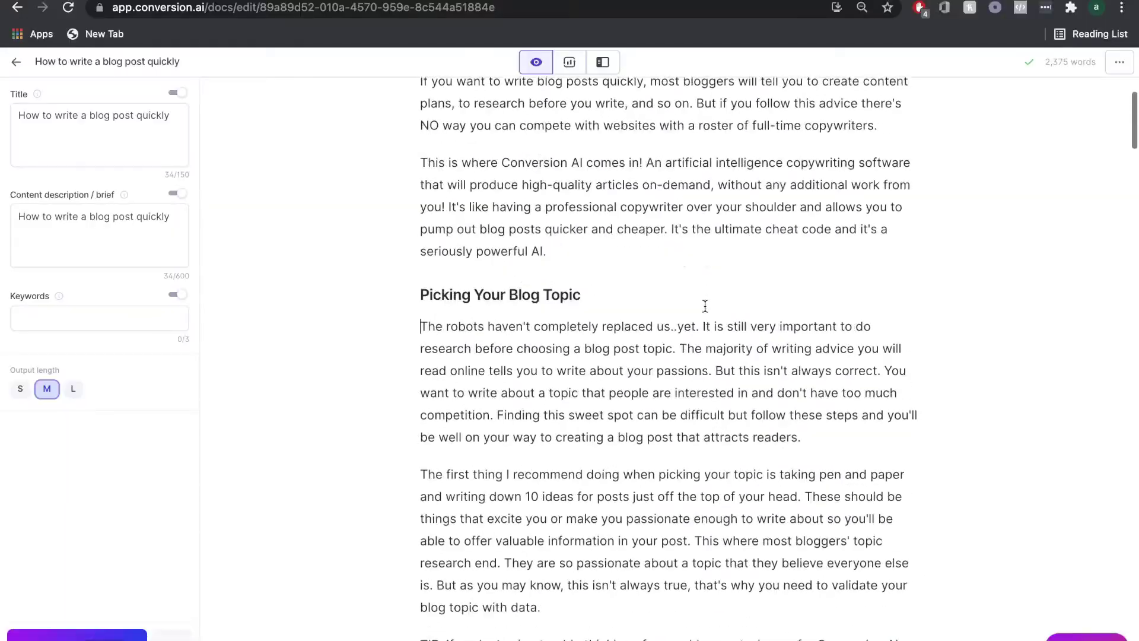
pyautogui.scroll(1, 705, 305)
pyautogui.scroll(-3, 705, 305)
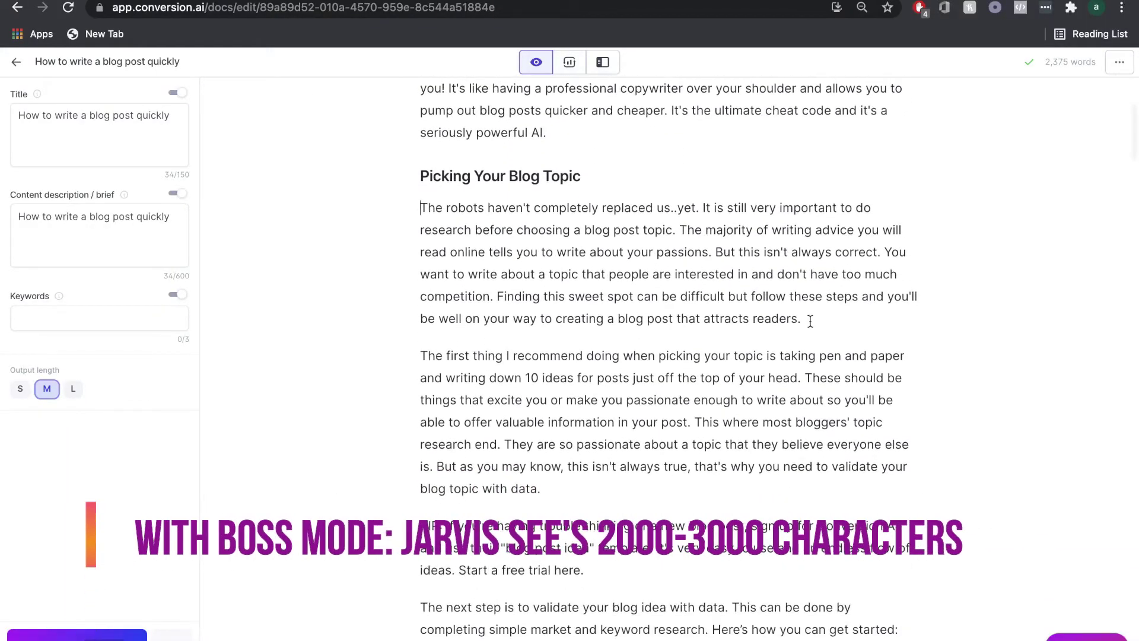
pyautogui.moveTo(803, 321); pyautogui.dragTo(417, 207)
pyautogui.click(538, 362)
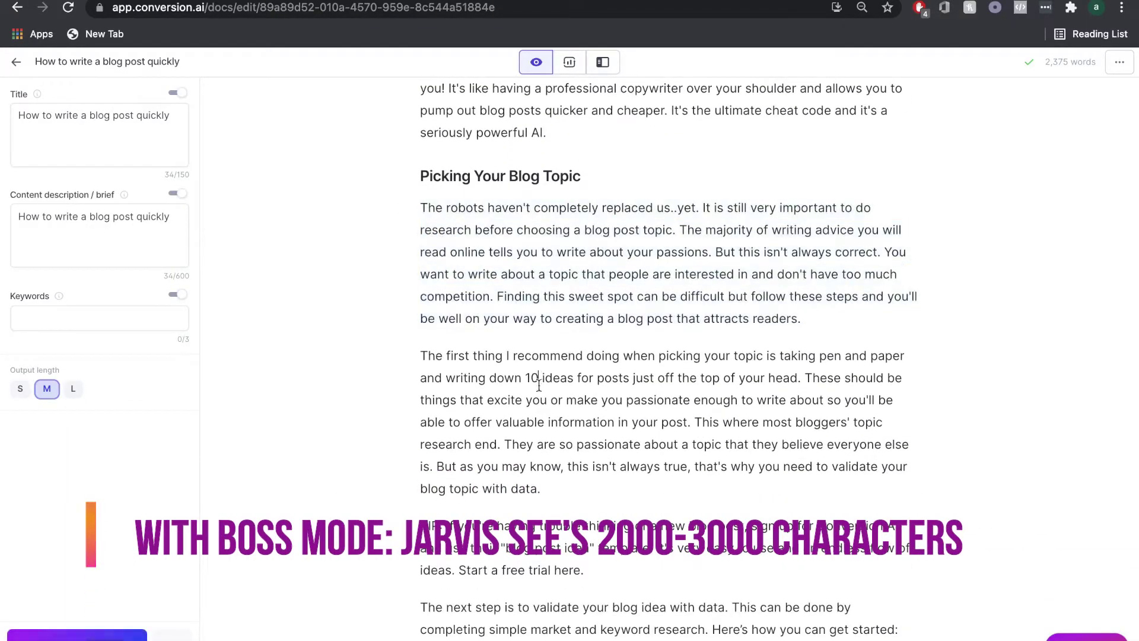
pyautogui.moveTo(554, 492); pyautogui.dragTo(659, 568)
pyautogui.click(421, 203)
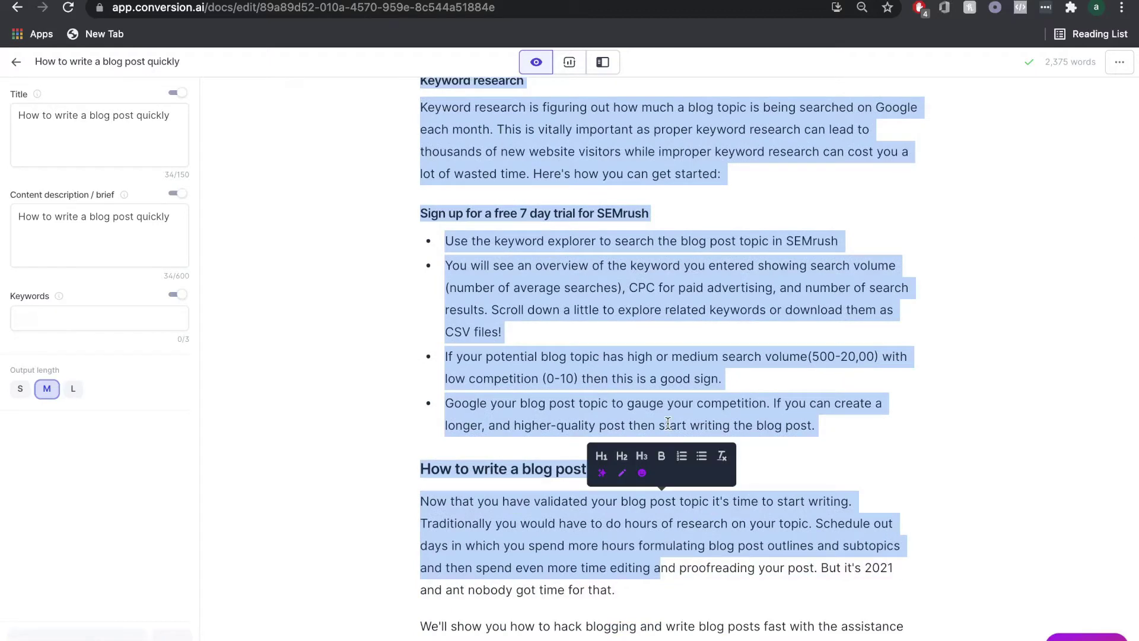
pyautogui.click(645, 382)
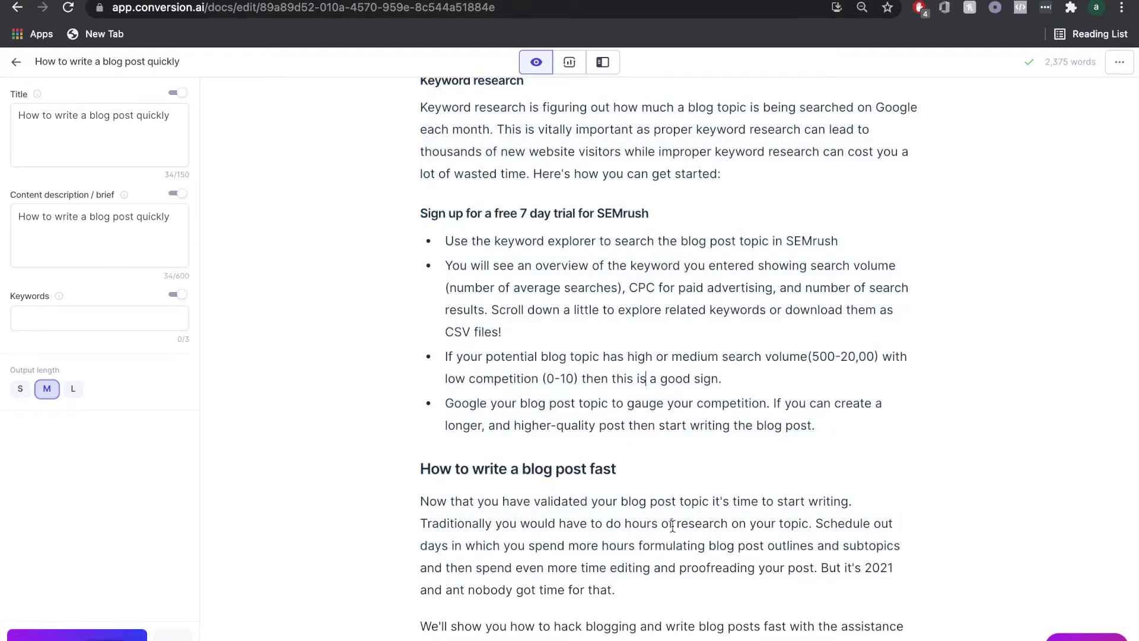
pyautogui.moveTo(643, 588); pyautogui.dragTo(559, 410)
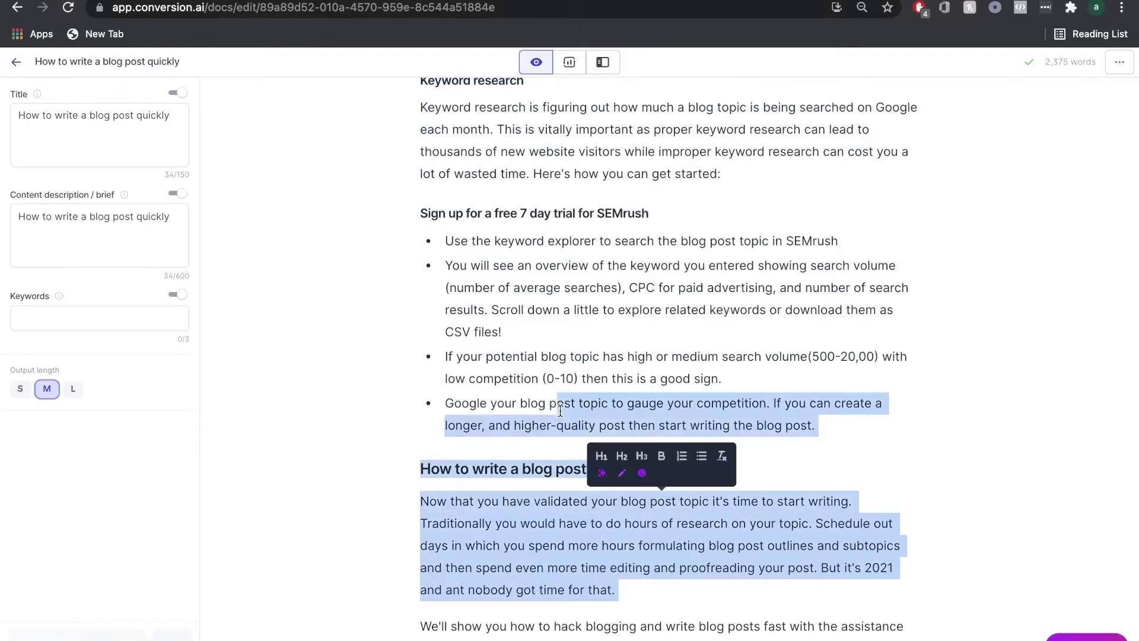
pyautogui.click(689, 549)
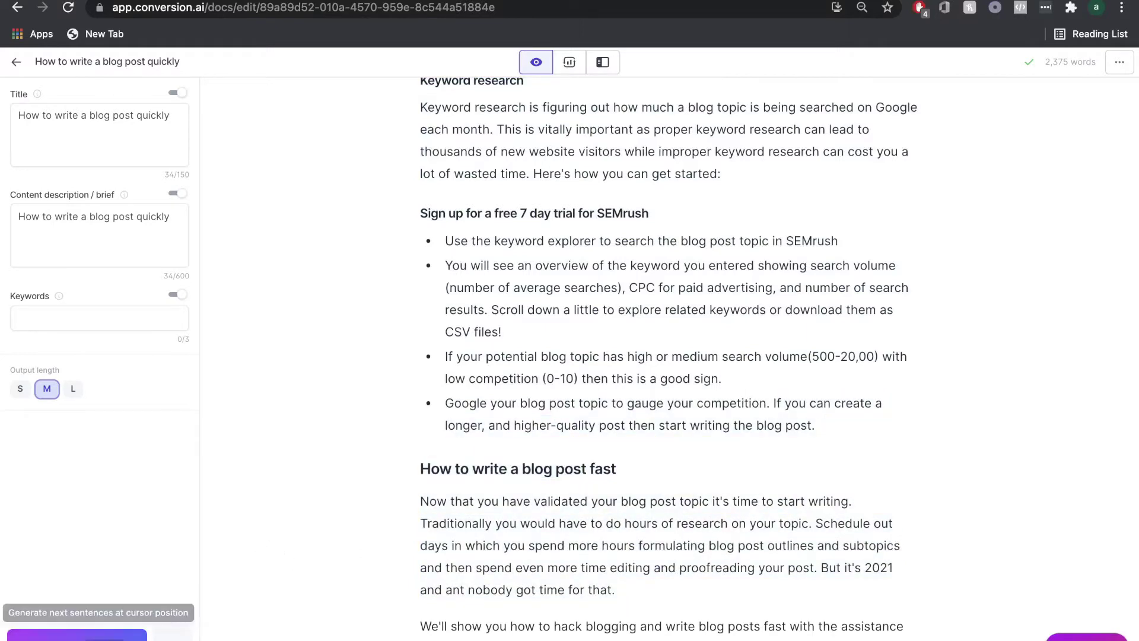
pyautogui.scroll(-1, 666, 475)
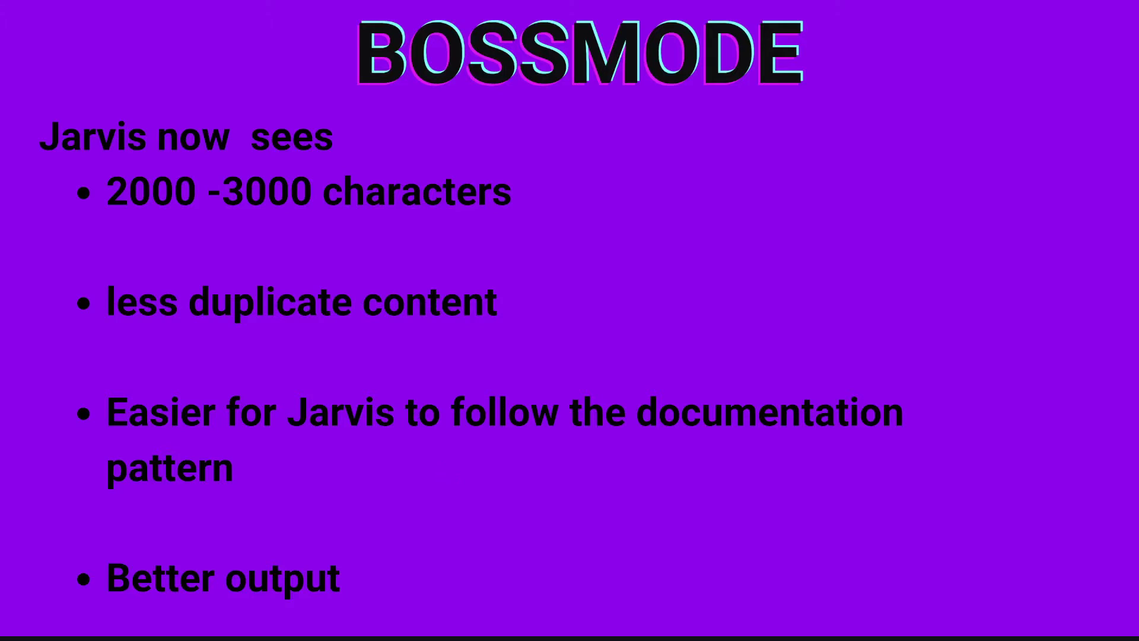
# Step: Advance two slides, through 'Jarvis Commands' to the 'Unlimited Compose button' slide
pyautogui.press('Right')
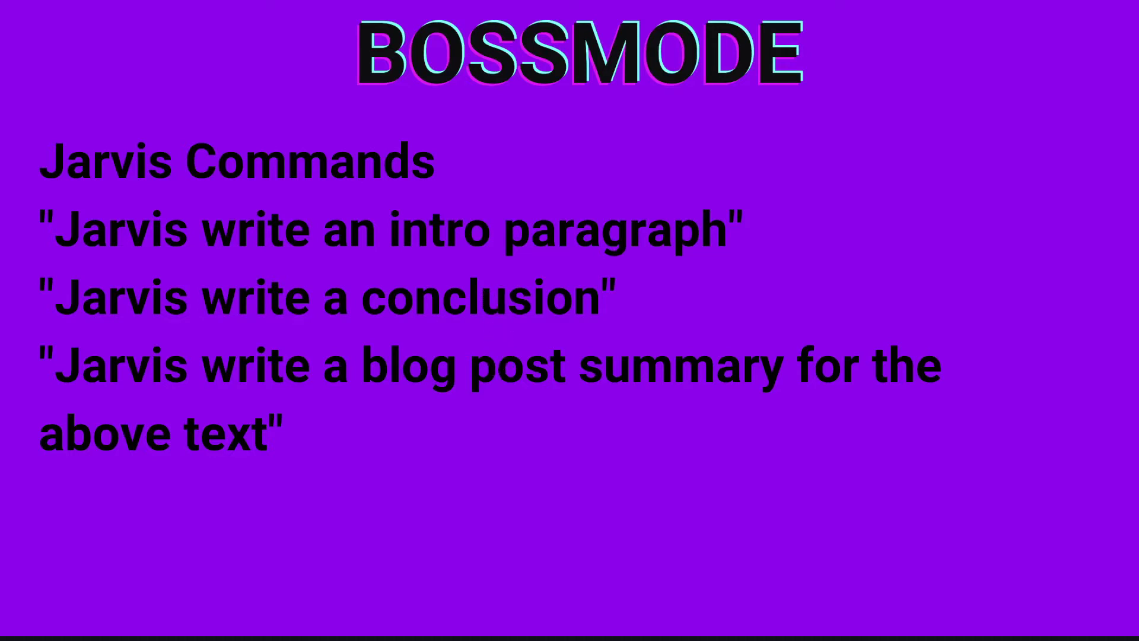
pyautogui.press('Right')
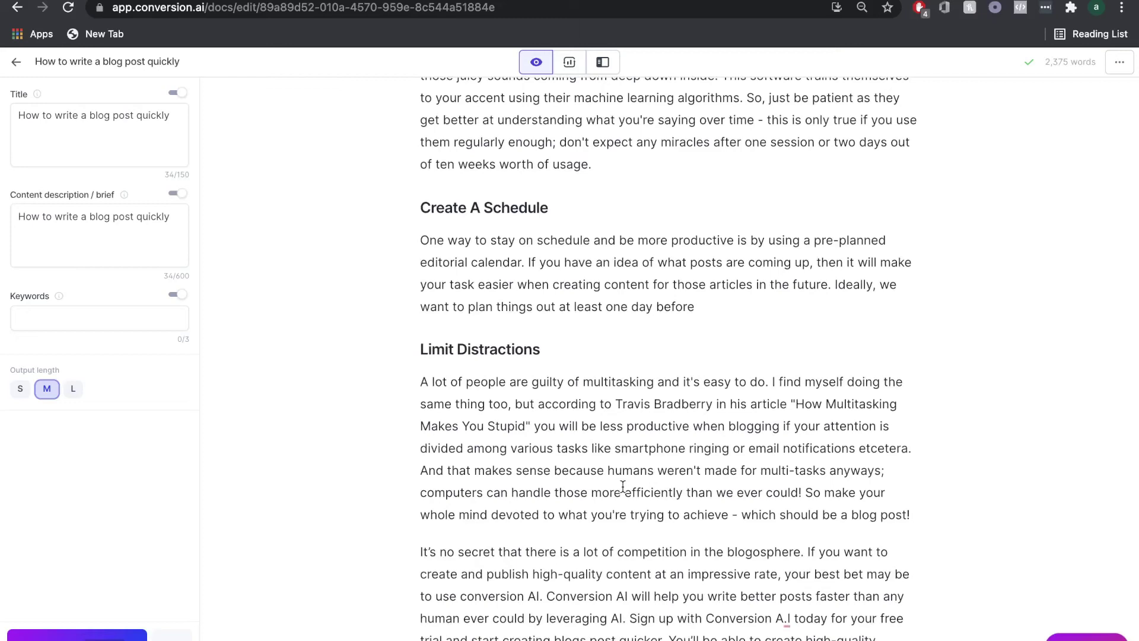
# Step: Start a new line at the end of the blog post and have Jarvis compose text there
pyautogui.scroll(-5, 623, 486)
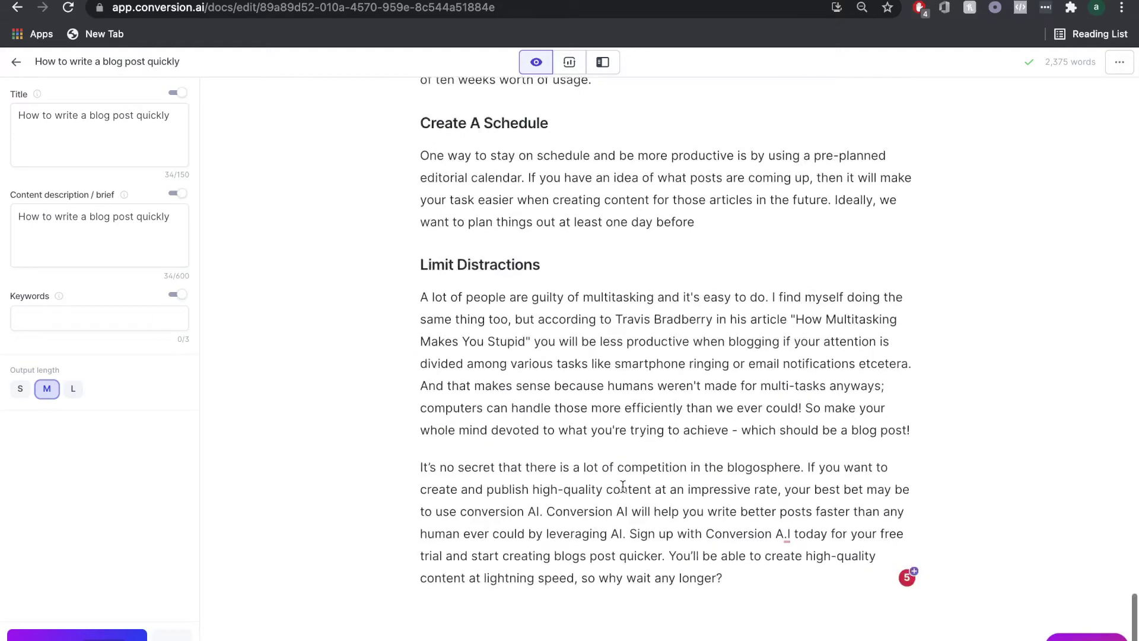
pyautogui.click(743, 389)
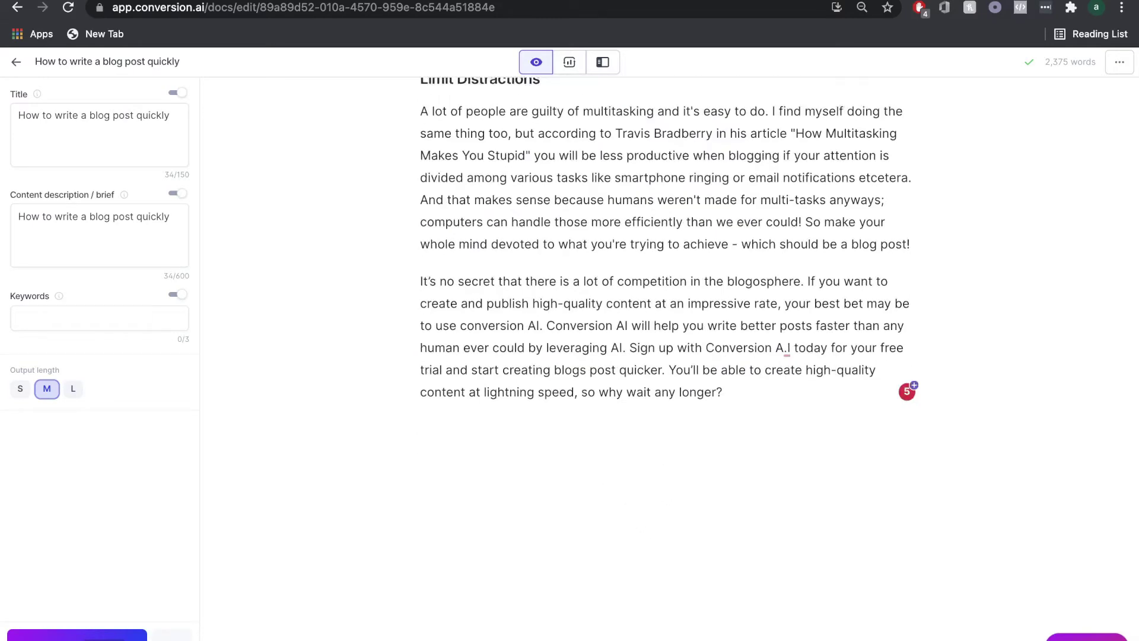
pyautogui.press('Return')
pyautogui.press('Return')
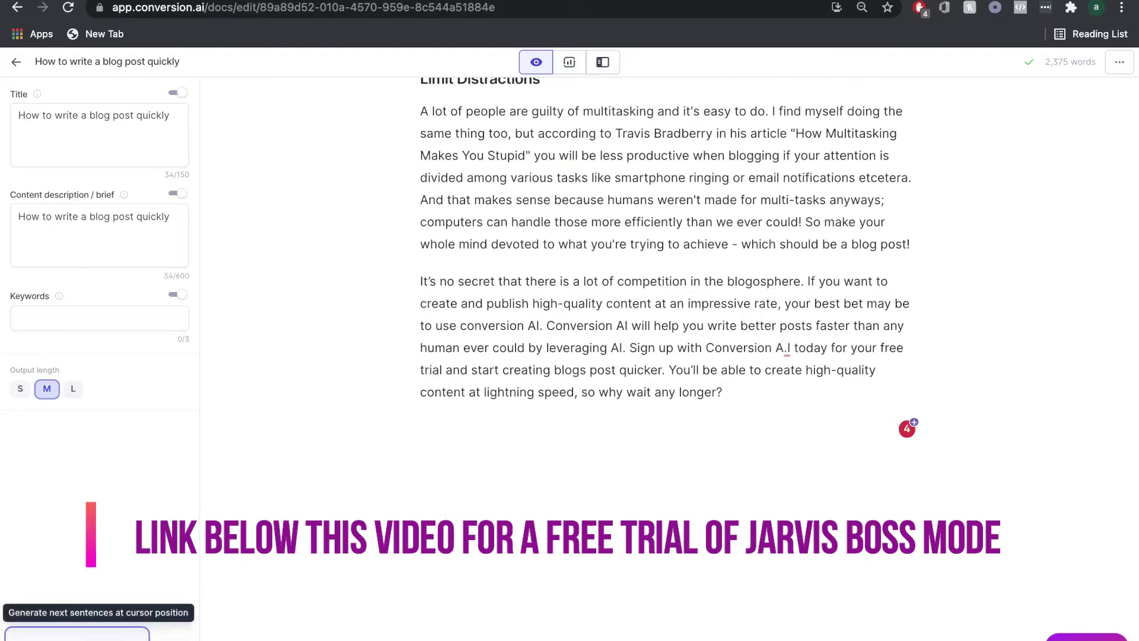
pyautogui.click(77, 633)
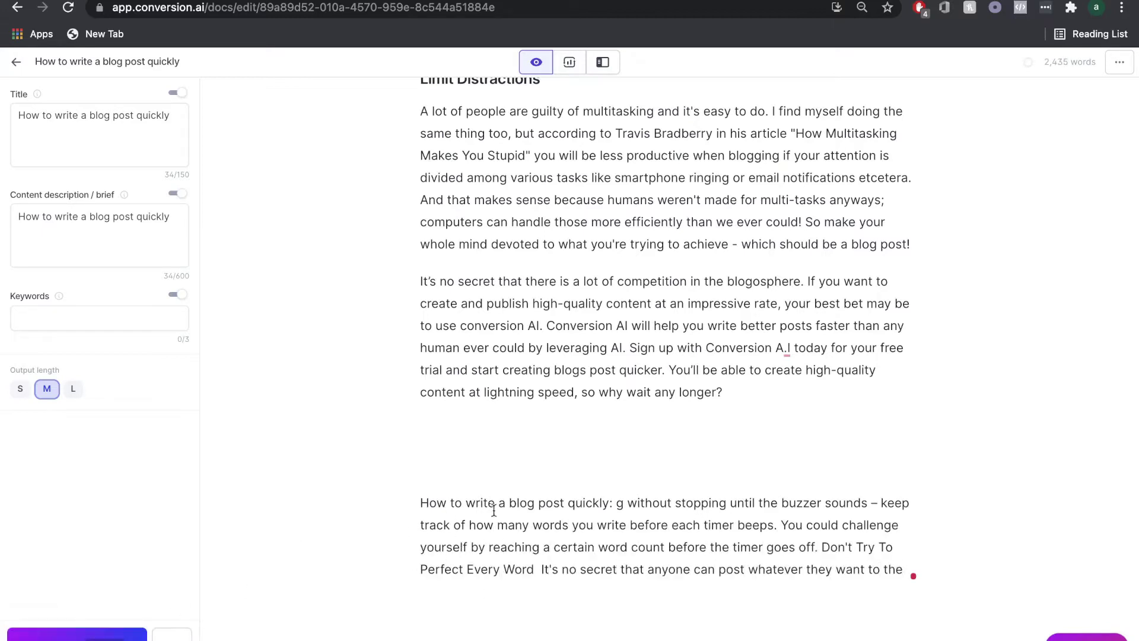
# Step: Generate further paragraphs continuing the post with Ctrl+Enter and Ctrl+J
pyautogui.scroll(-1, 493, 511)
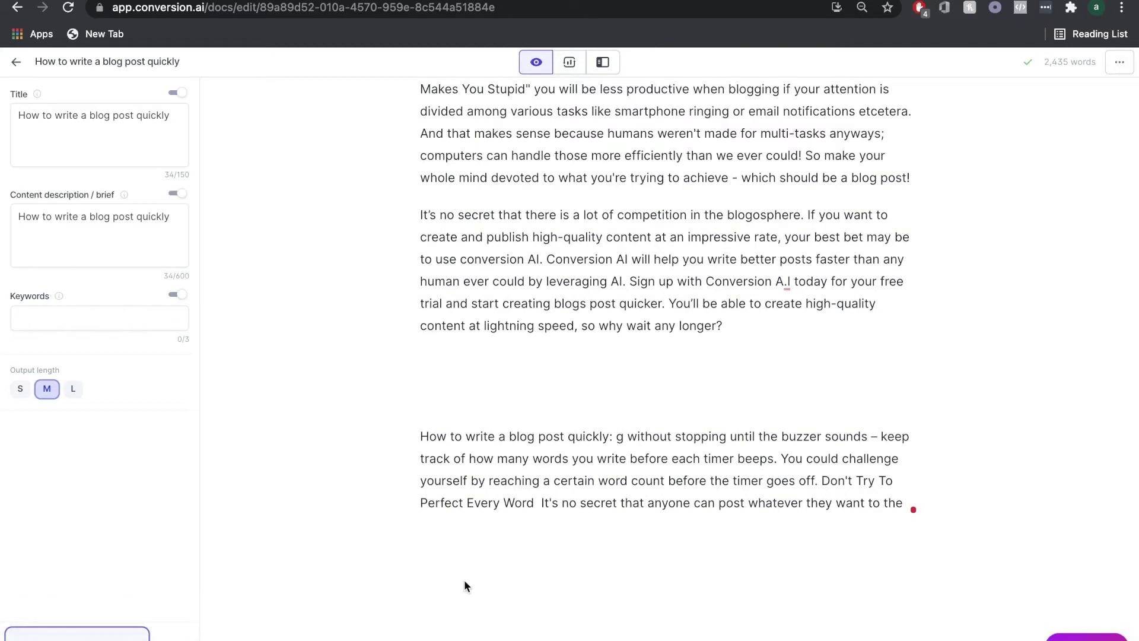
pyautogui.hotkey('ctrl', 'Return')
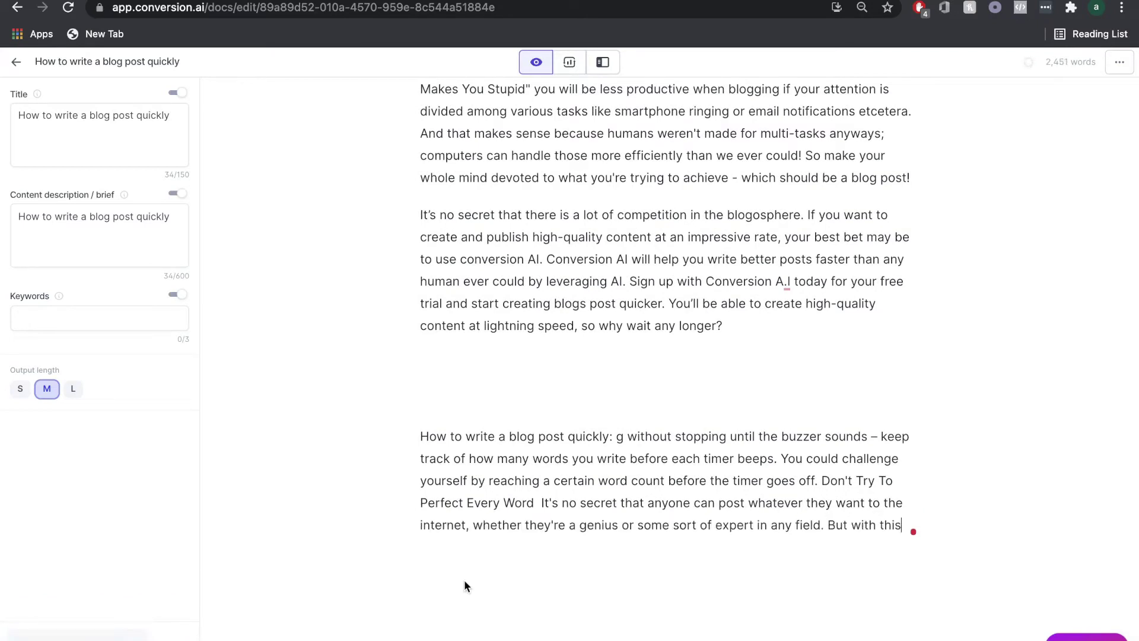
pyautogui.scroll(-1, 510, 558)
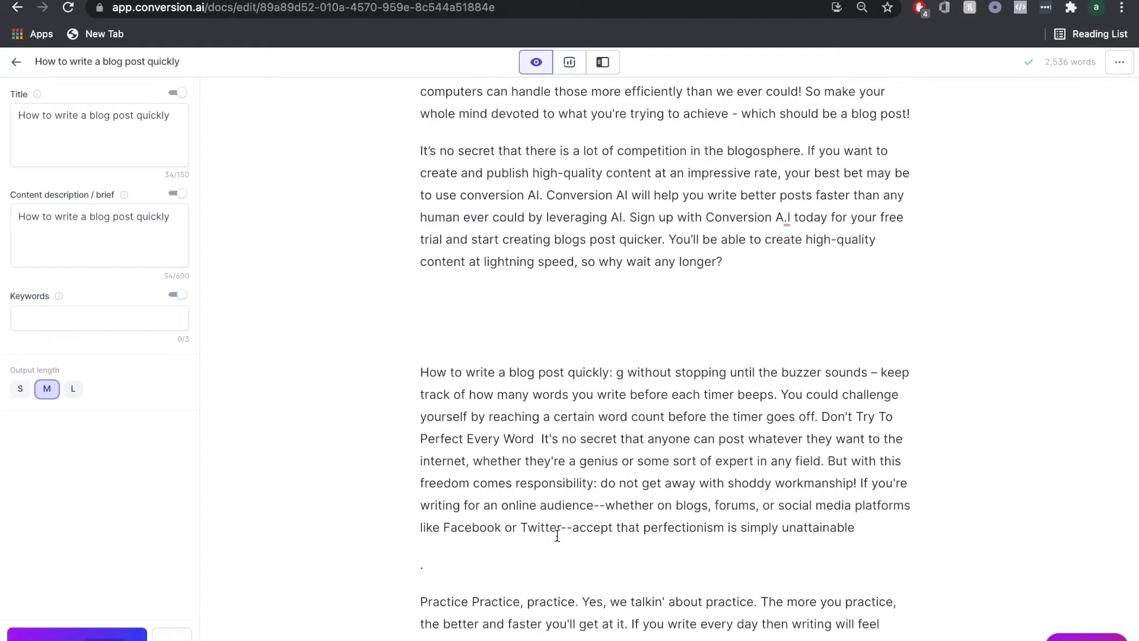
pyautogui.scroll(-2, 557, 536)
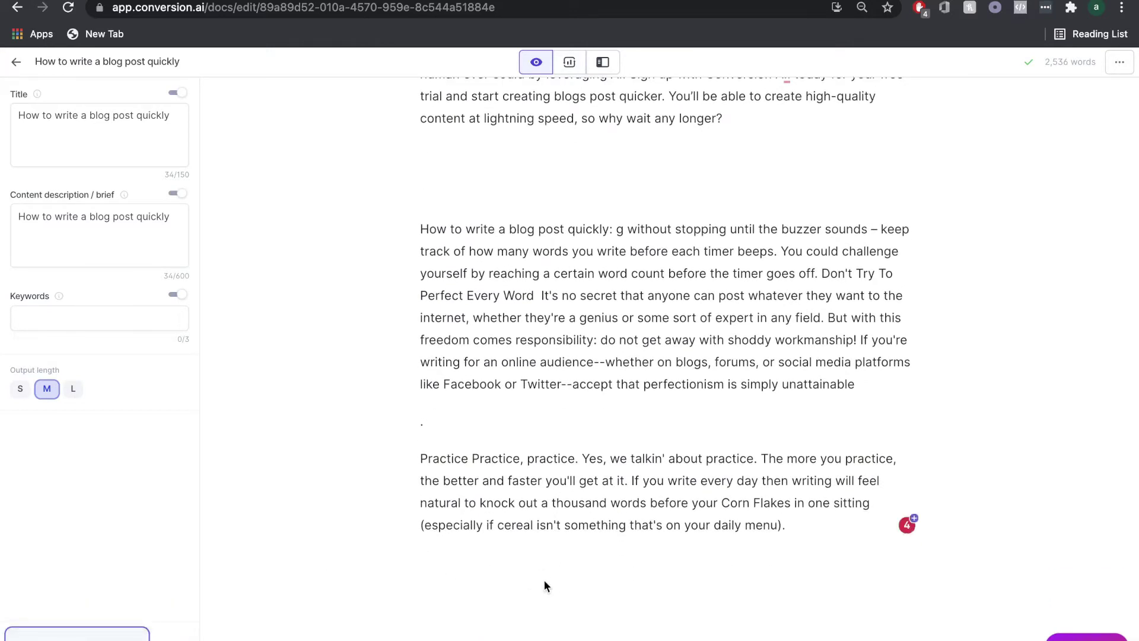
pyautogui.hotkey('ctrl', 'j')
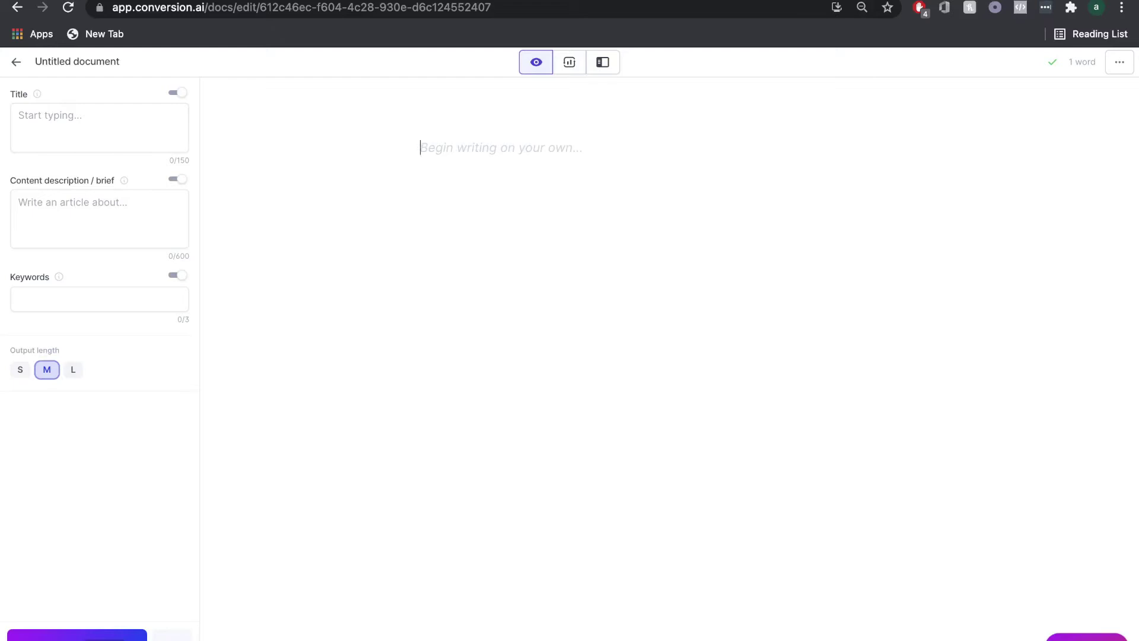
# Step: Paste 'Jarvis write blog titles for the topic of gardening', check the run-command instructions, and select the line
pyautogui.write('Jarvis write blog titles for the topic of gardening')
pyautogui.press('Return')
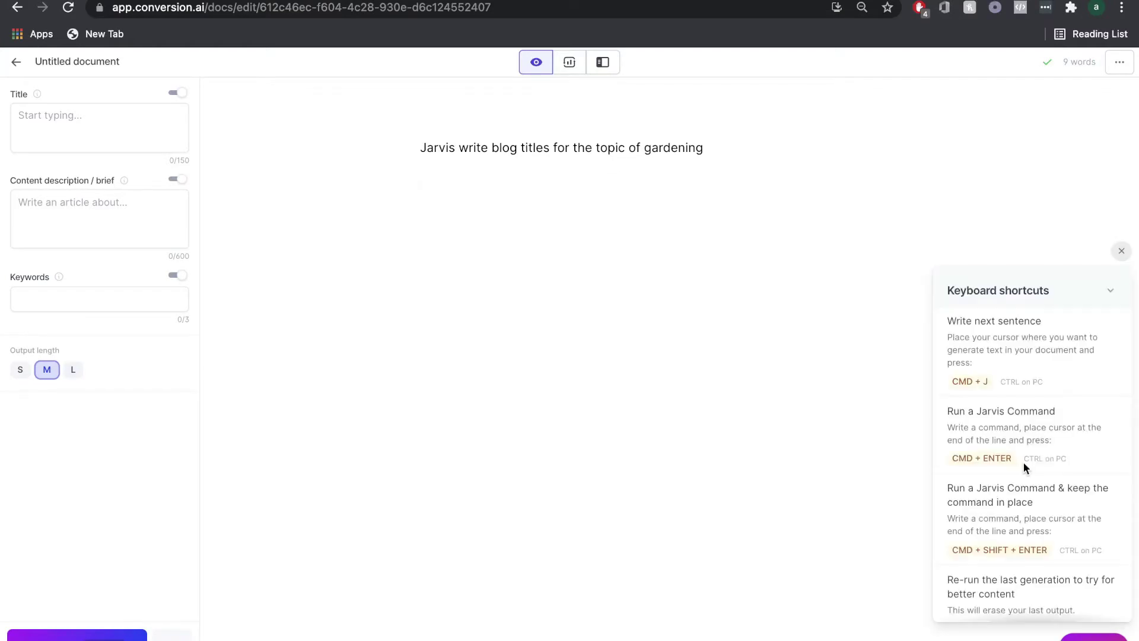
pyautogui.moveTo(1081, 458); pyautogui.dragTo(948, 412)
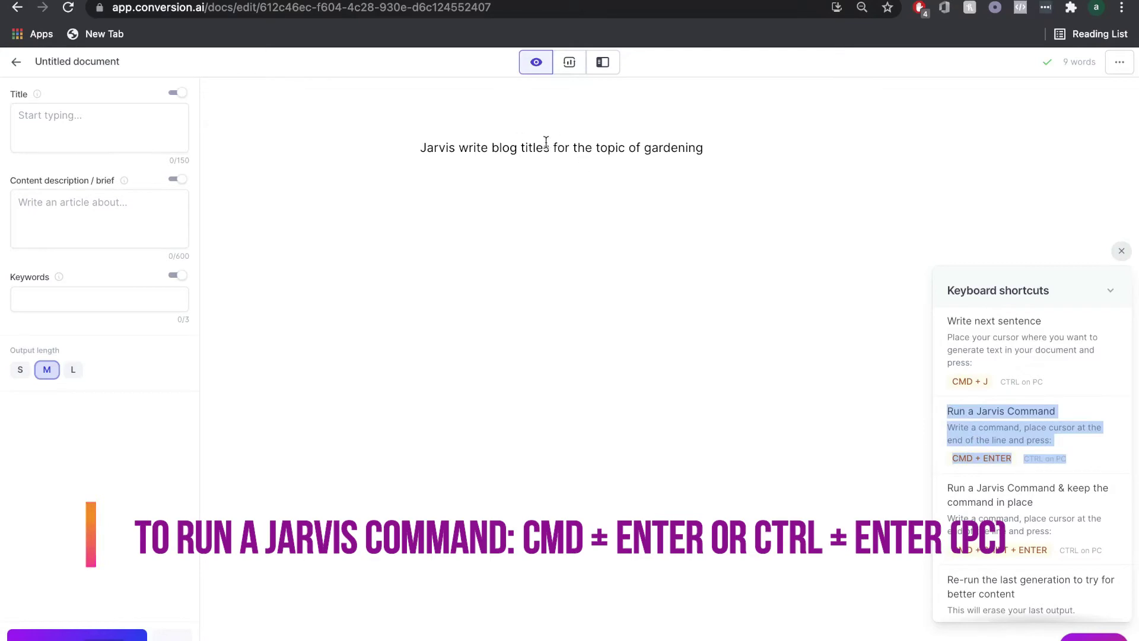
pyautogui.moveTo(705, 147); pyautogui.dragTo(408, 151)
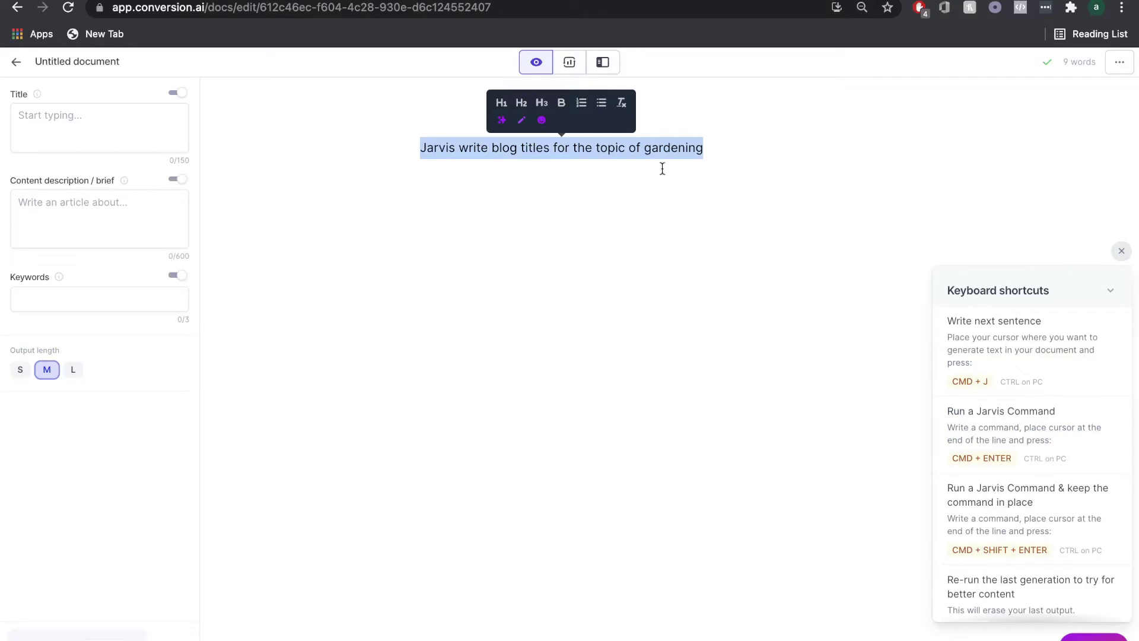
# Step: Run the gardening titles command to generate titles, then select the '4 Mistakes' title
pyautogui.press('super+Return')
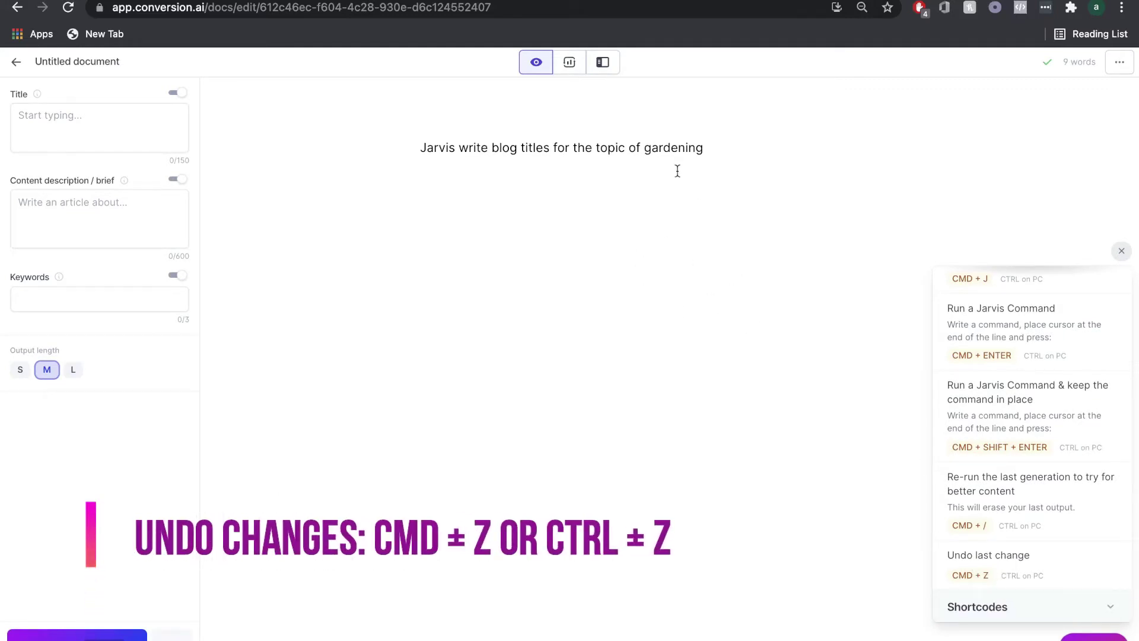
pyautogui.moveTo(735, 155); pyautogui.dragTo(377, 160)
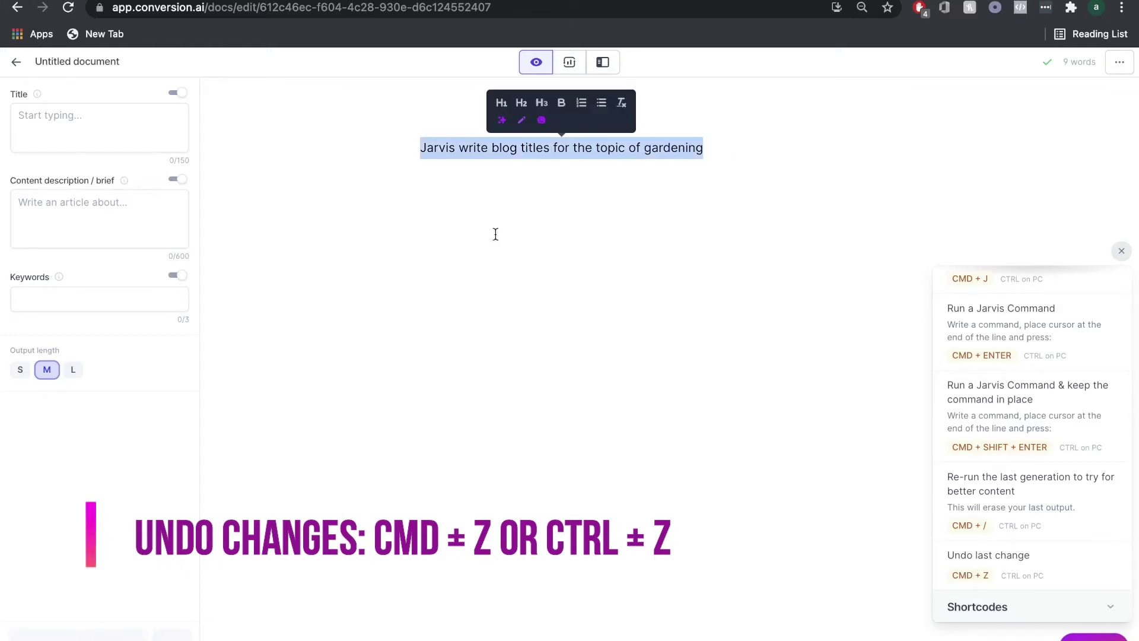
pyautogui.click(528, 228)
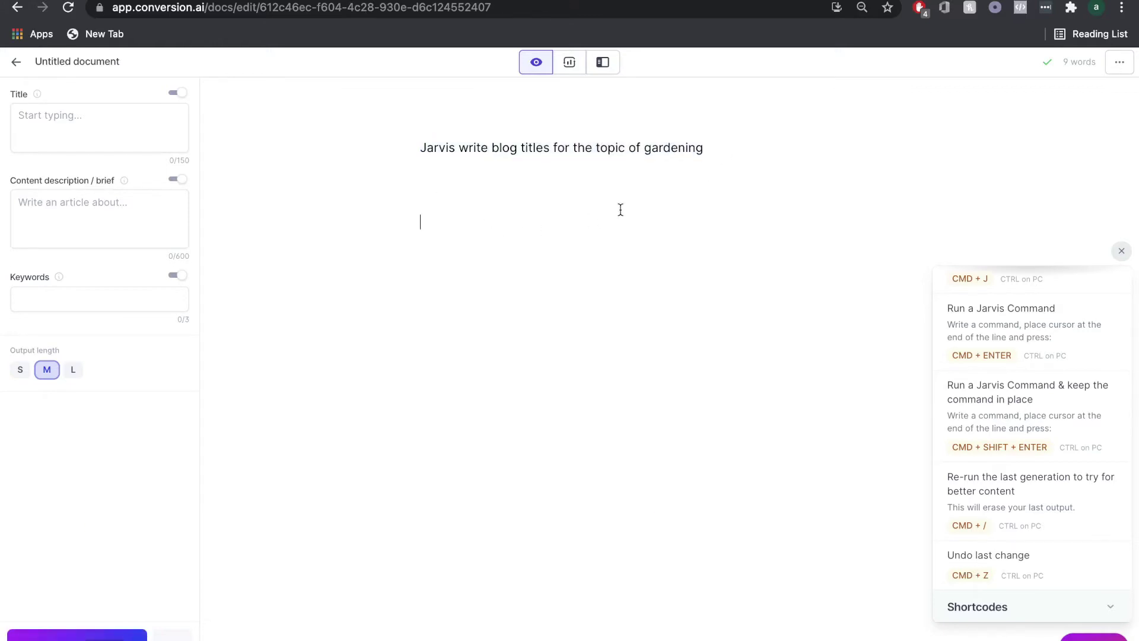
pyautogui.moveTo(714, 148); pyautogui.dragTo(240, 153)
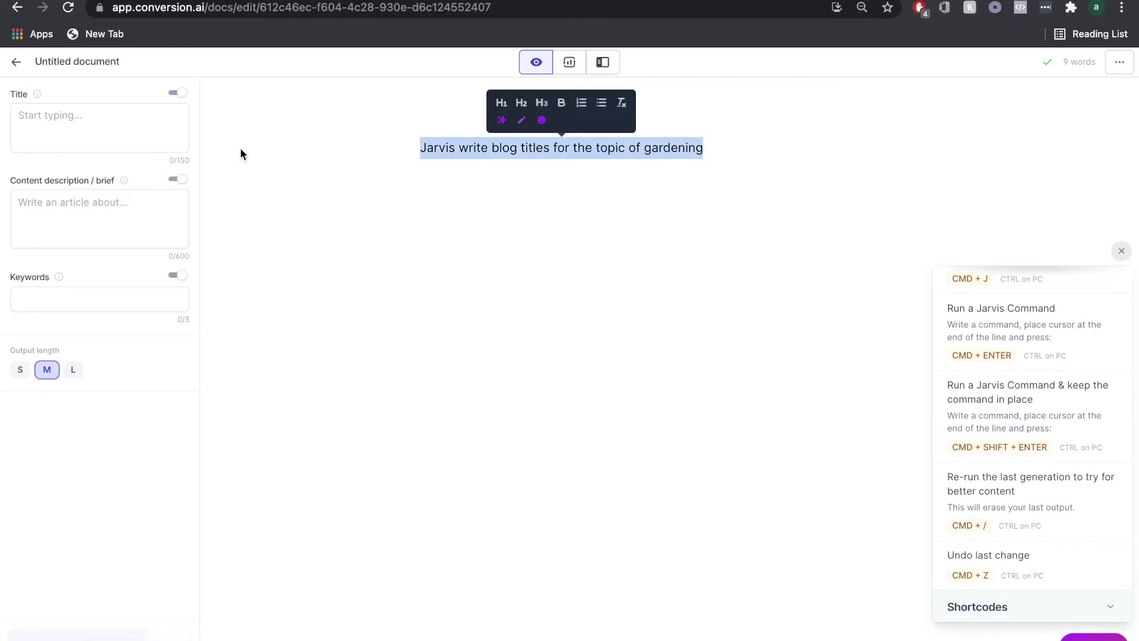
pyautogui.press('super+Return')
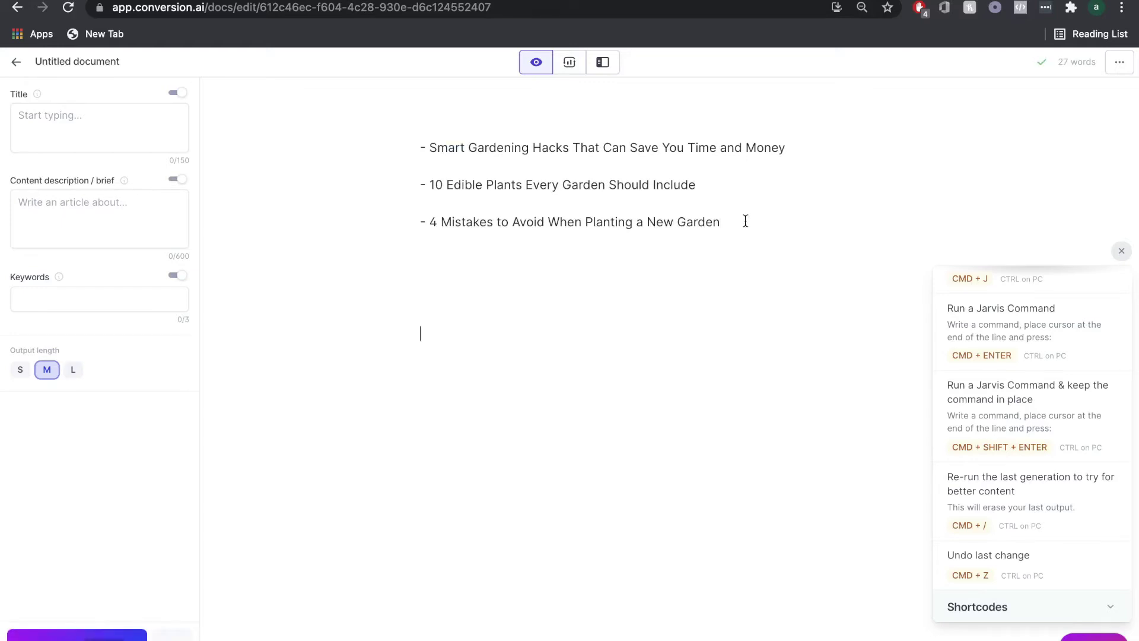
pyautogui.moveTo(737, 221); pyautogui.dragTo(331, 229)
# Step: Delete the '4 Mistakes' and 'Smart Gardening Hacks' titles and the leading dash of the remaining one
pyautogui.press('BackSpace')
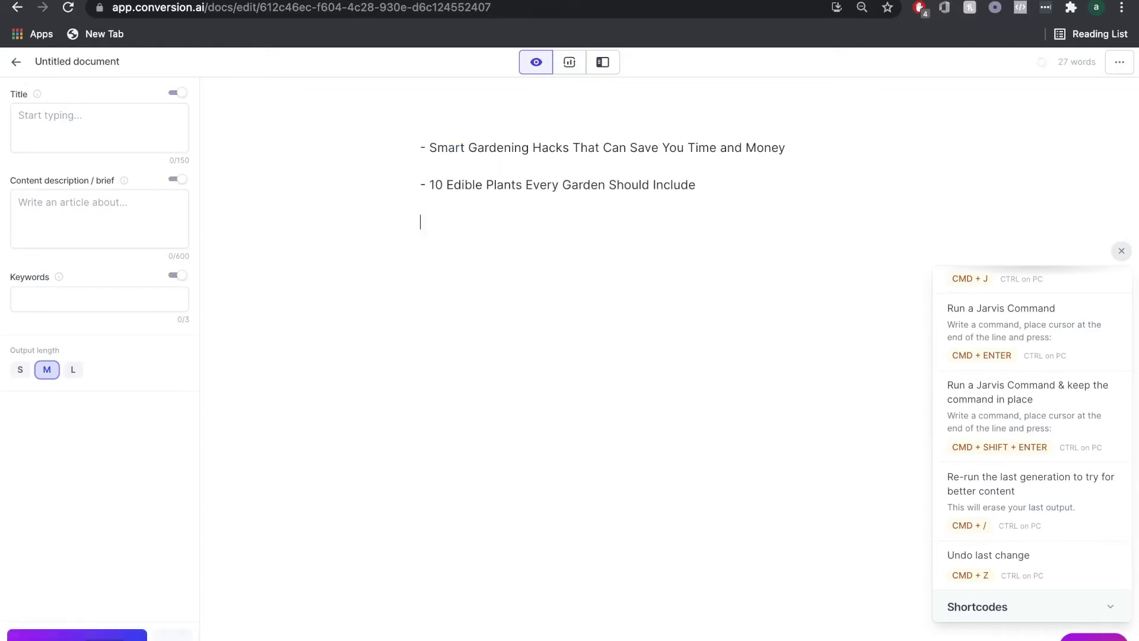
pyautogui.moveTo(786, 148); pyautogui.dragTo(311, 127)
pyautogui.press('BackSpace')
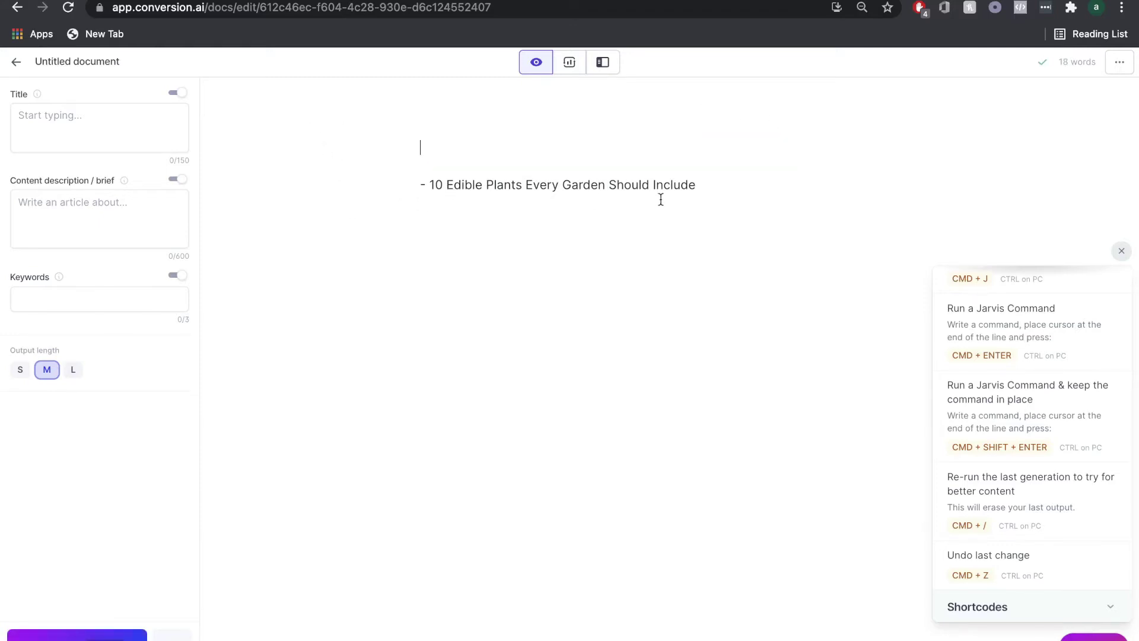
pyautogui.click(427, 185)
pyautogui.press('BackSpace')
pyautogui.press('BackSpace')
pyautogui.press('BackSpace')
pyautogui.press('BackSpace')
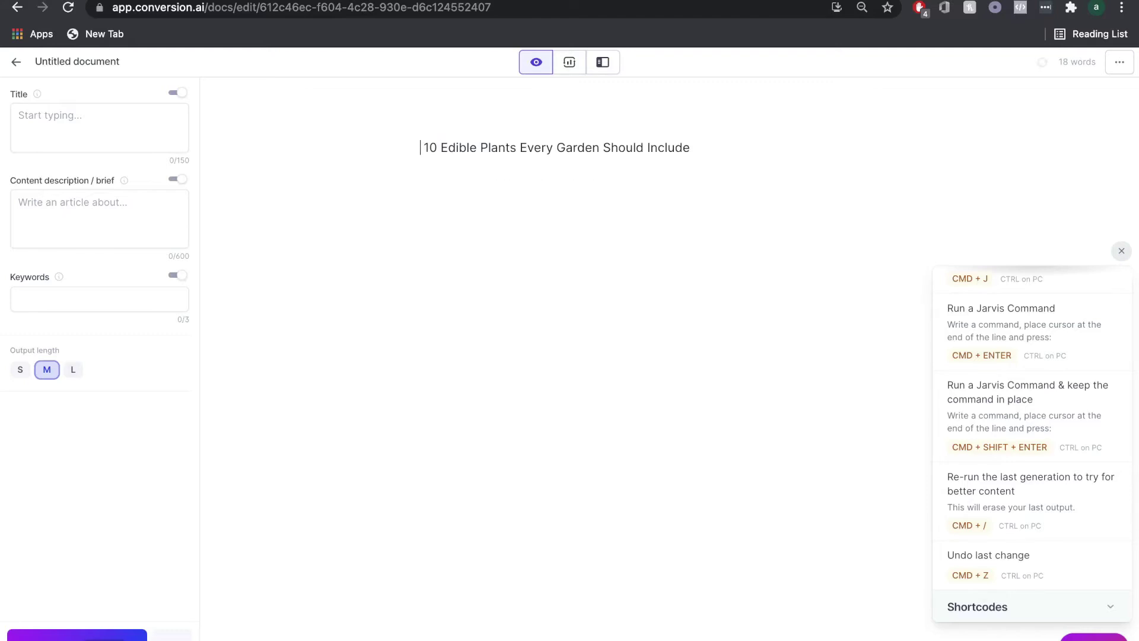
# Step: Paste 'Jarvis write a content brief for the sentence above' on a new line below the heading
pyautogui.moveTo(691, 144); pyautogui.dragTo(319, 147)
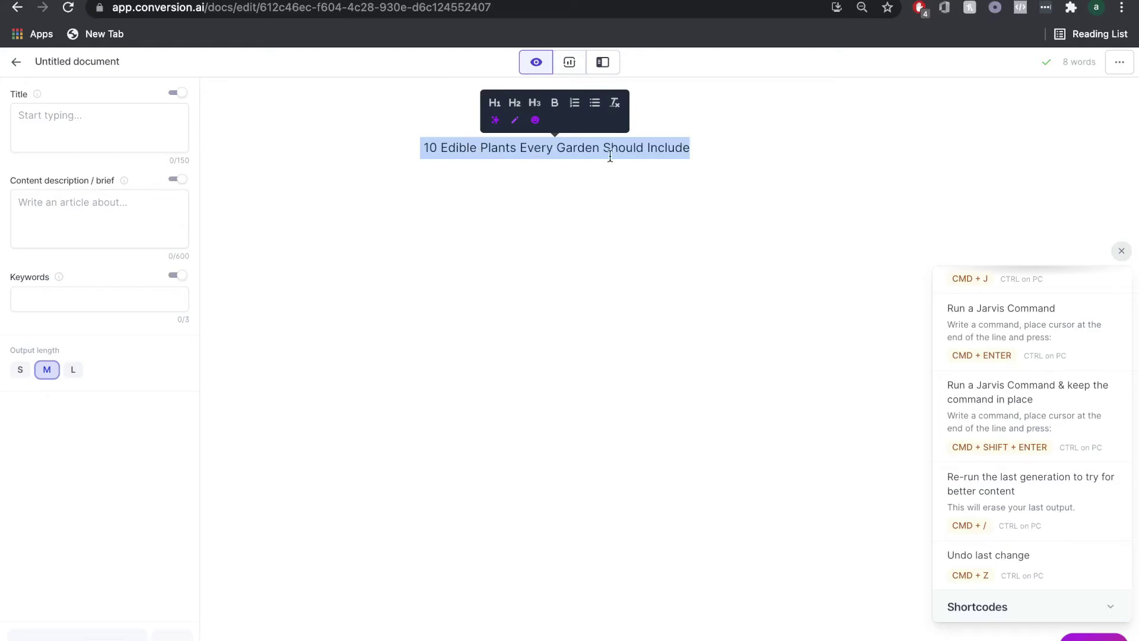
pyautogui.click(740, 146)
pyautogui.press('Return')
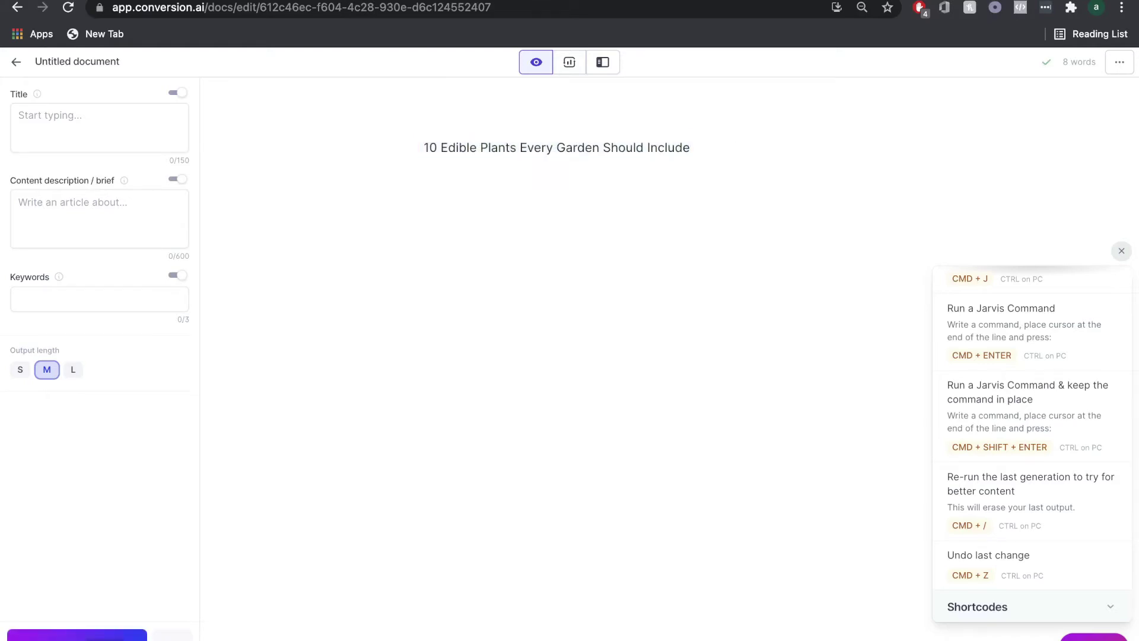
pyautogui.write('Jarvis write a content brief for the sentence above')
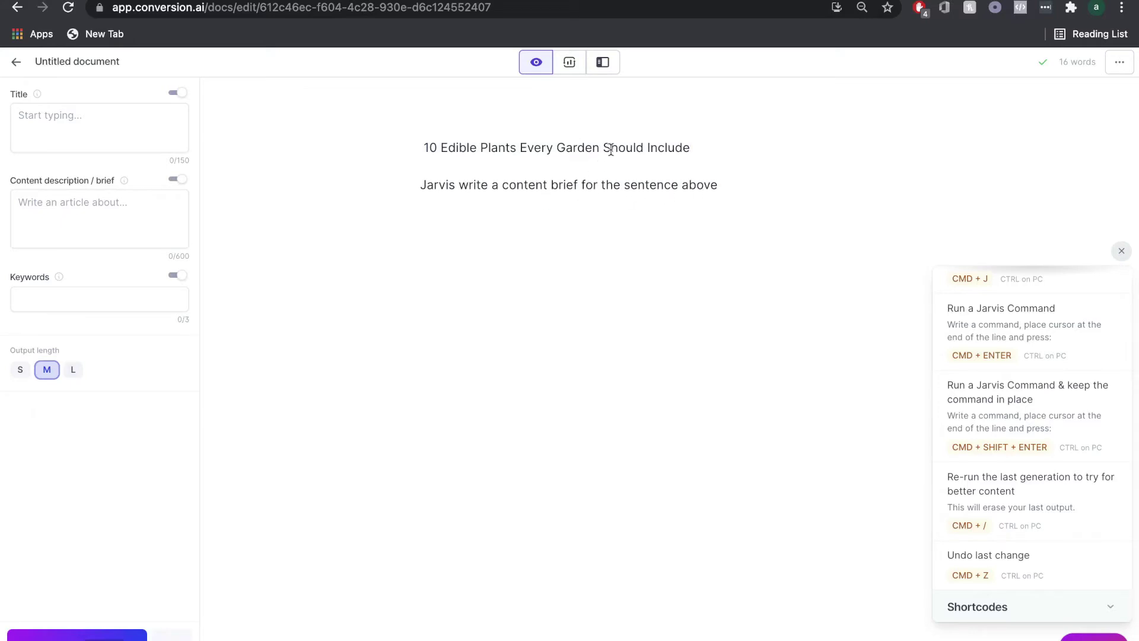
# Step: Run the content brief command to produce the intro 'There are many different edible plants…'
pyautogui.click(731, 183)
pyautogui.moveTo(730, 183); pyautogui.dragTo(413, 182)
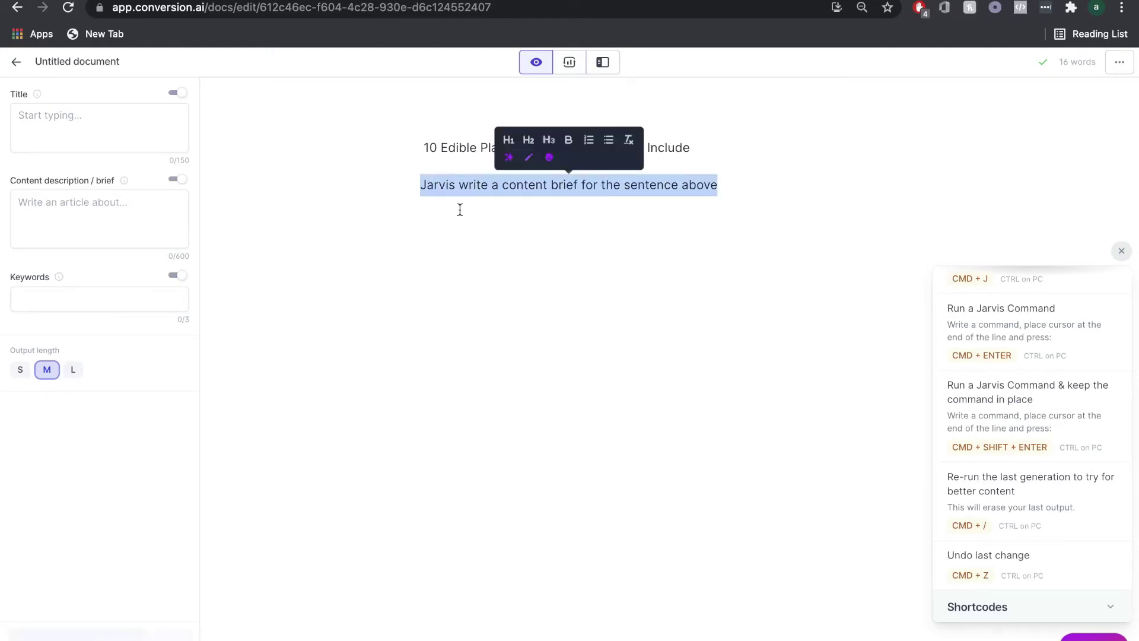
pyautogui.press('super+Return')
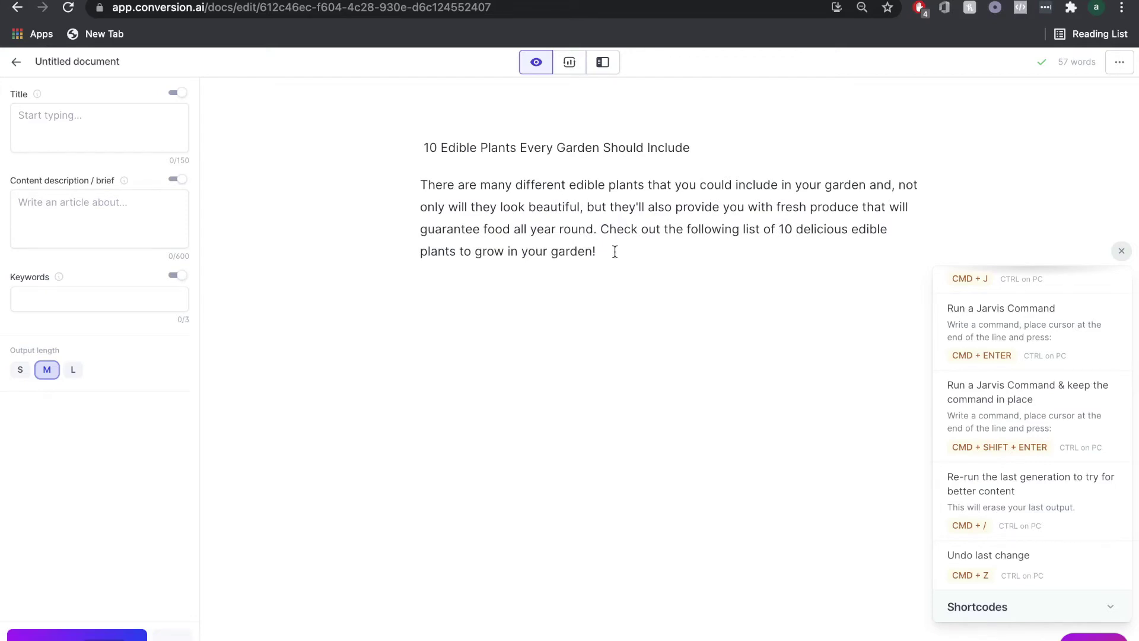
pyautogui.moveTo(615, 252); pyautogui.dragTo(419, 185)
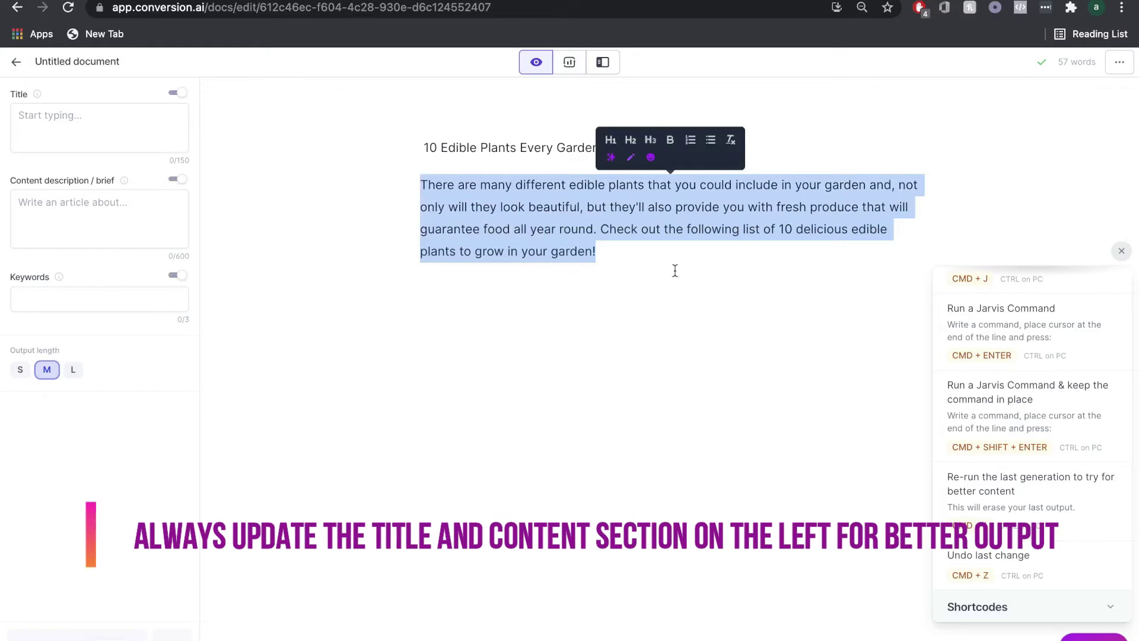
pyautogui.click(710, 282)
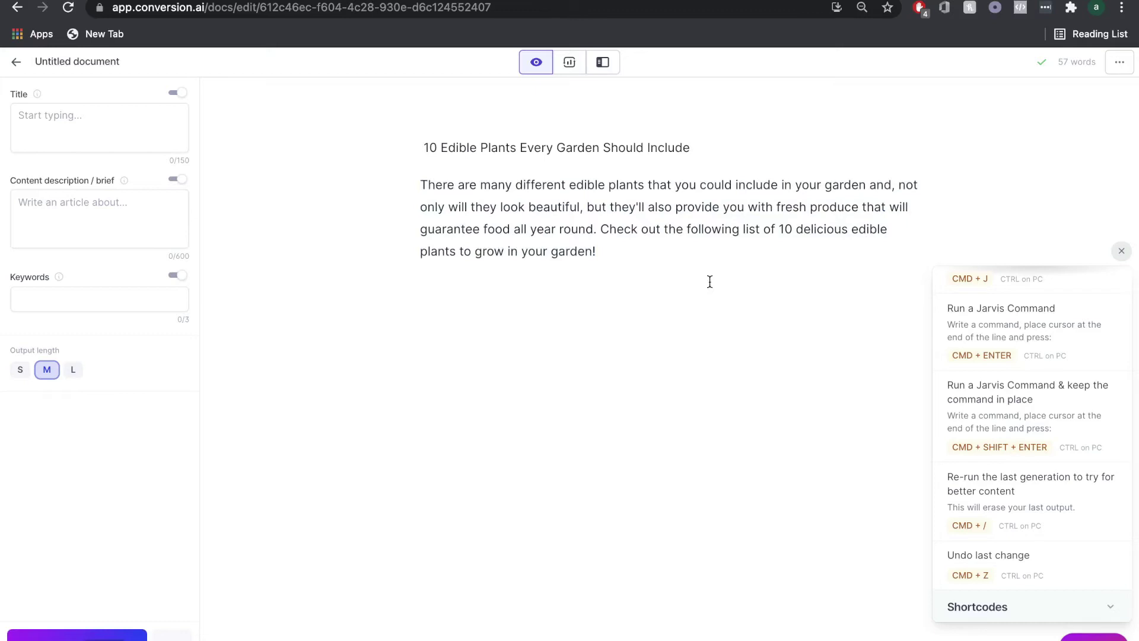
# Step: Paste the intro paragraph into Content description/brief and the headline into the Title field
pyautogui.moveTo(621, 261); pyautogui.dragTo(414, 184)
pyautogui.hotkey('ctrl', 'c')
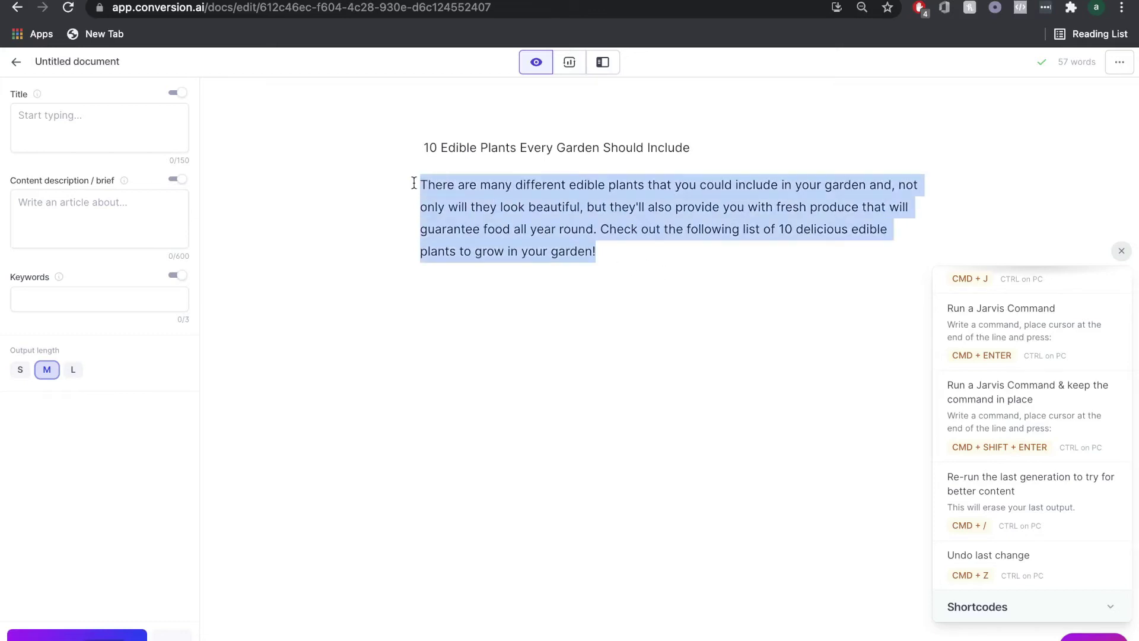
pyautogui.click(115, 134)
pyautogui.click(101, 217)
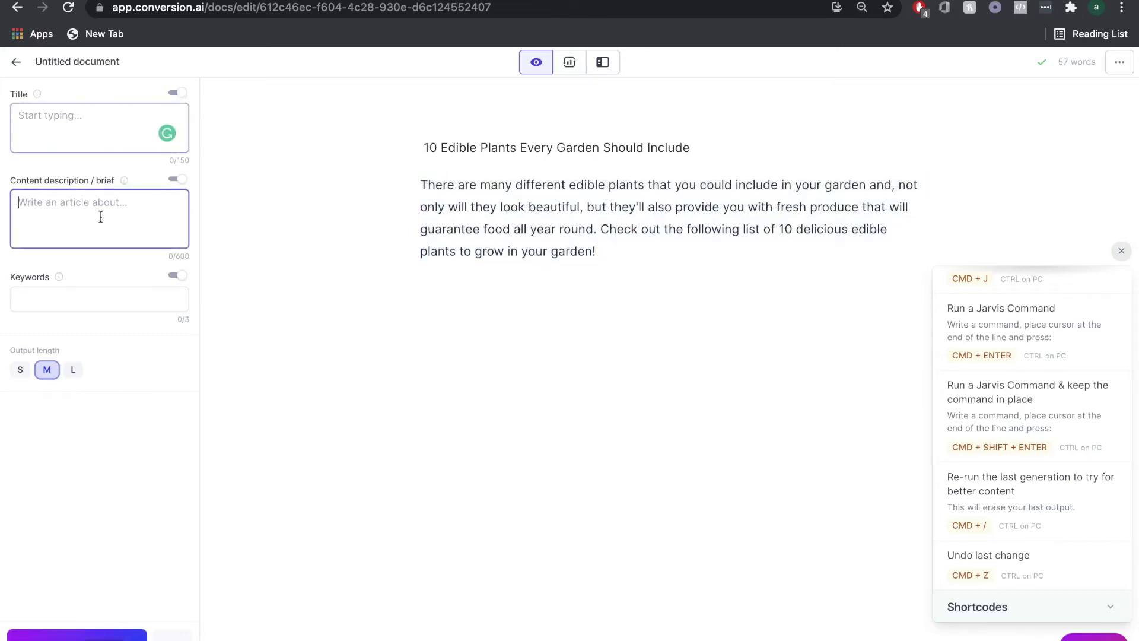
pyautogui.hotkey('ctrl', 'v')
pyautogui.click(67, 117)
pyautogui.write('10 Edible Plants Every Garden Should Include')
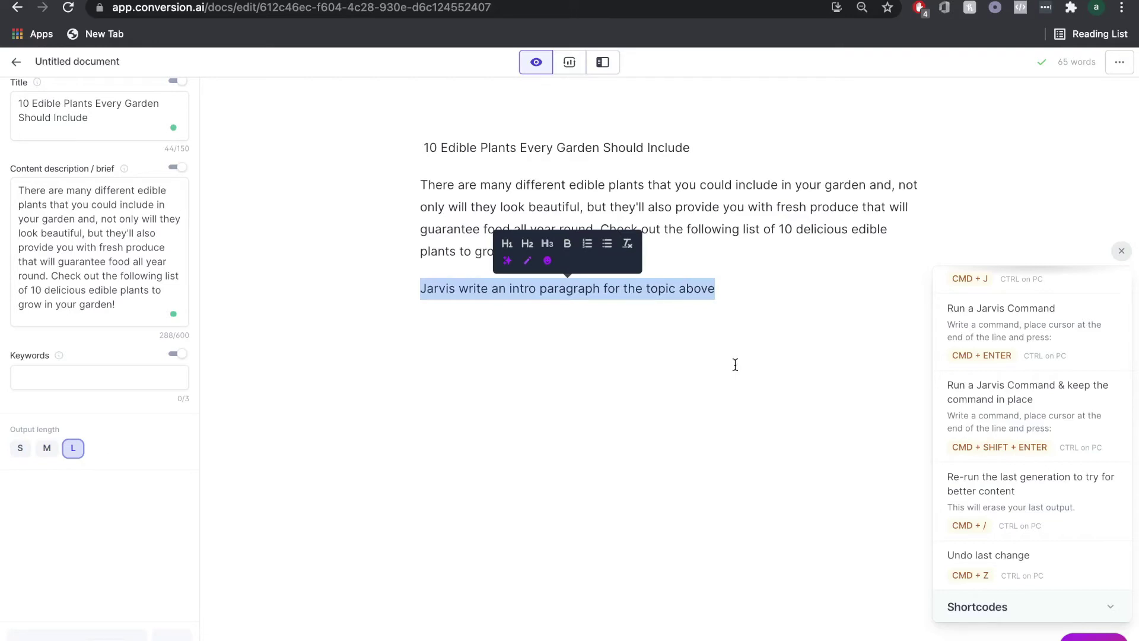
# Step: Select and run 'Jarvis write an intro paragraph', producing the 'spice up your garden' paragraph
pyautogui.click(736, 364)
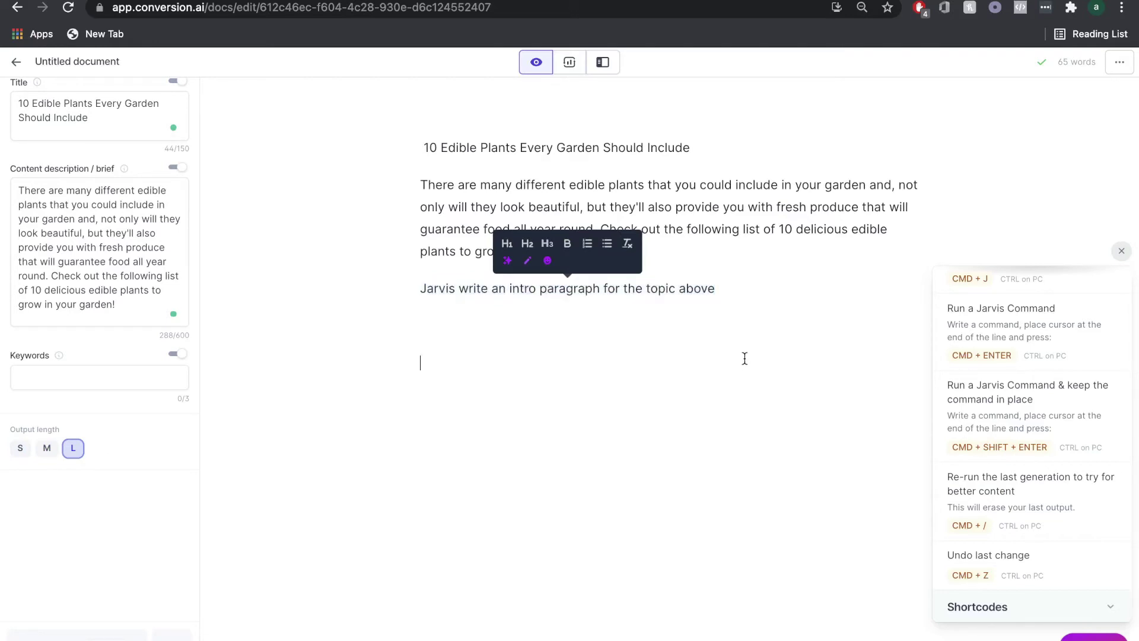
pyautogui.doubleClick(707, 290)
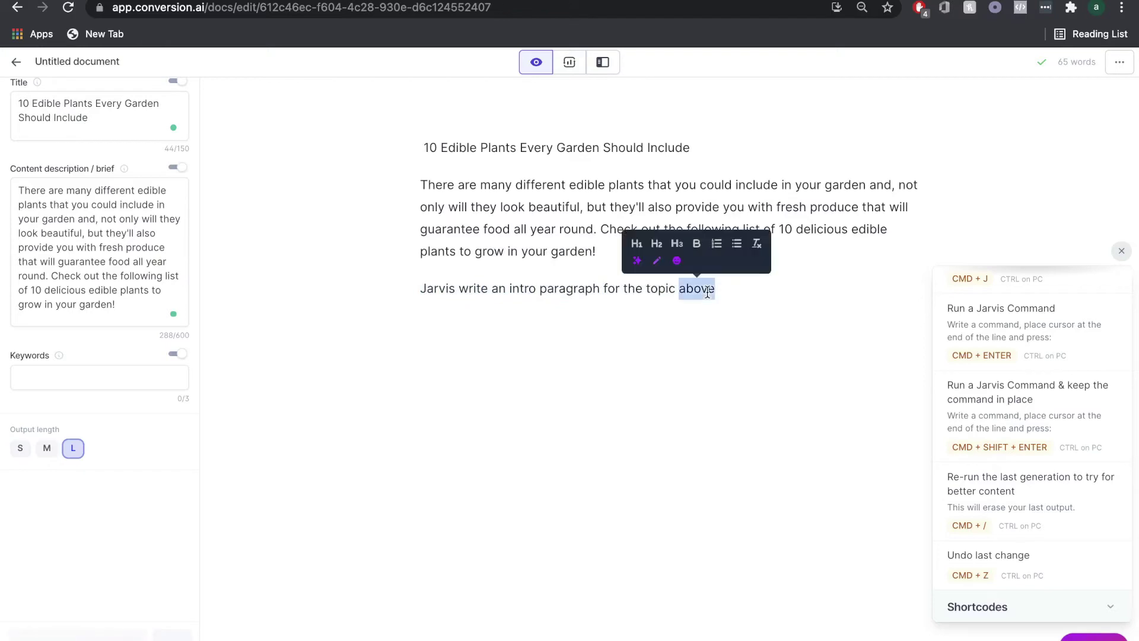
pyautogui.tripleClick(708, 289)
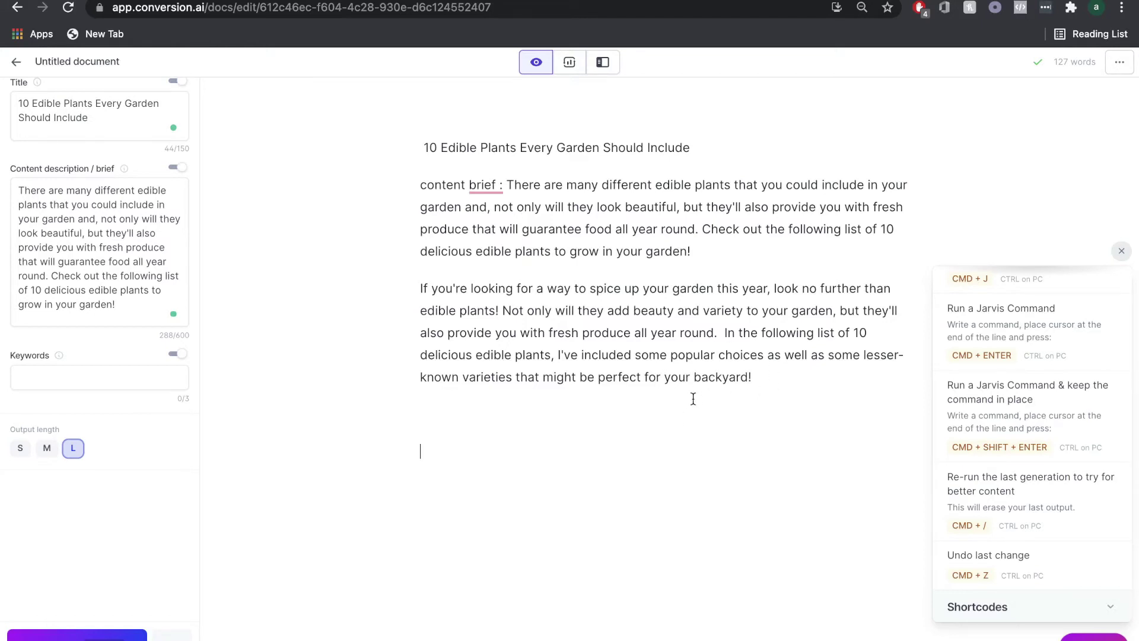
pyautogui.scroll(-1, 665, 424)
pyautogui.click(531, 407)
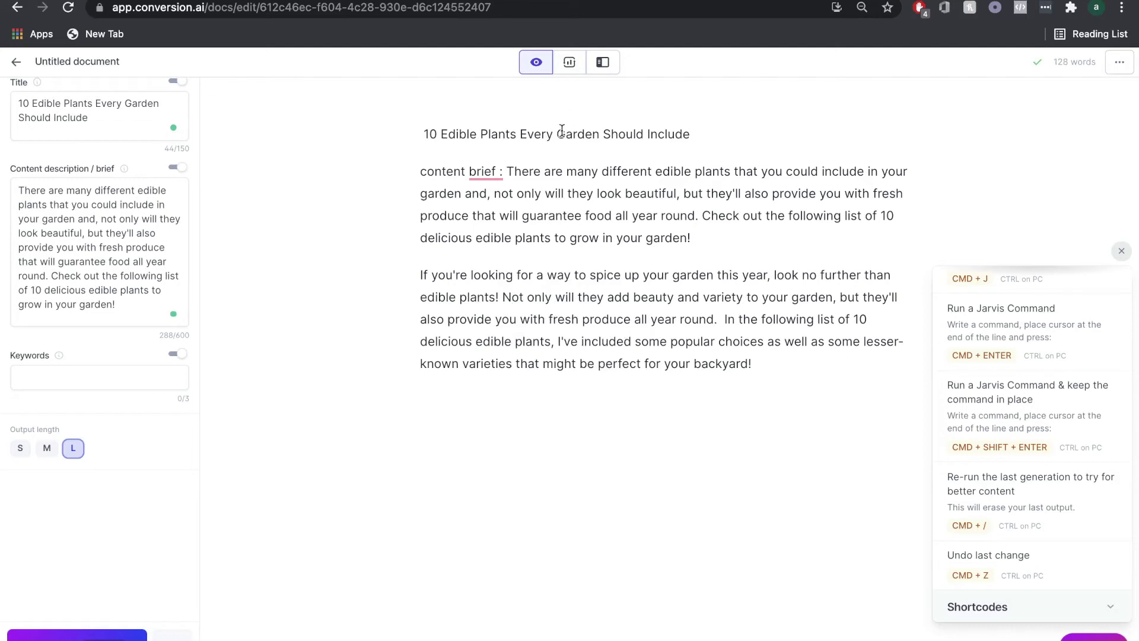
# Step: Paste the headline and a 'Jarvis write a blog post outline' command below the intro and run it
pyautogui.tripleClick(561, 131)
pyautogui.click(495, 404)
pyautogui.write('10 Edible Plants Every Garden Should Include Jarvis write a blog post outline for the topic above')
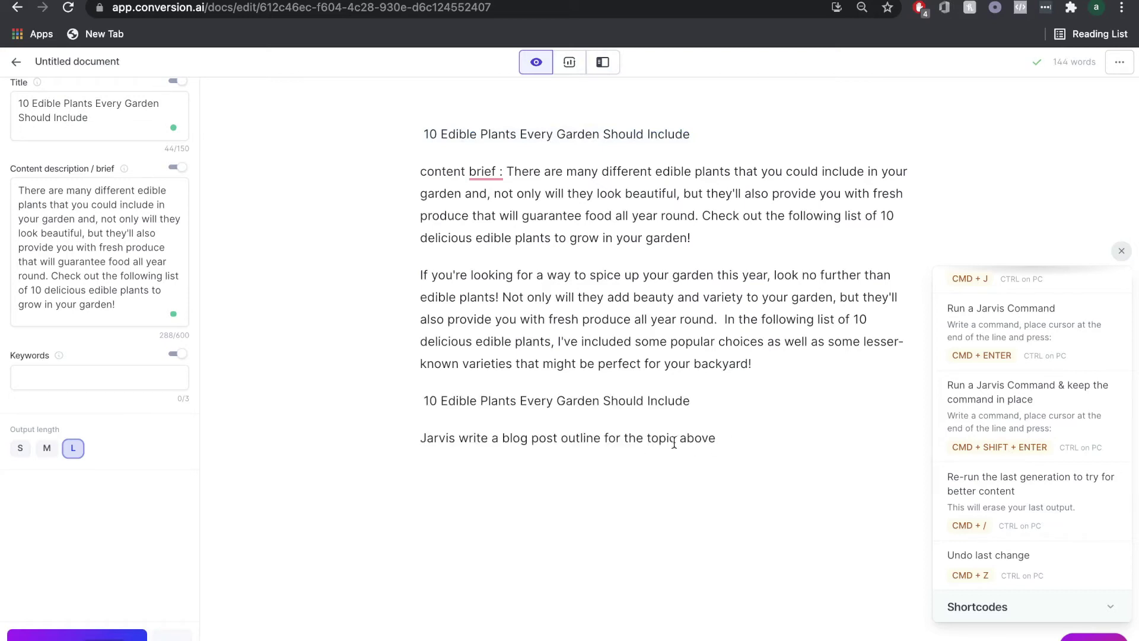
pyautogui.moveTo(740, 438); pyautogui.dragTo(420, 438)
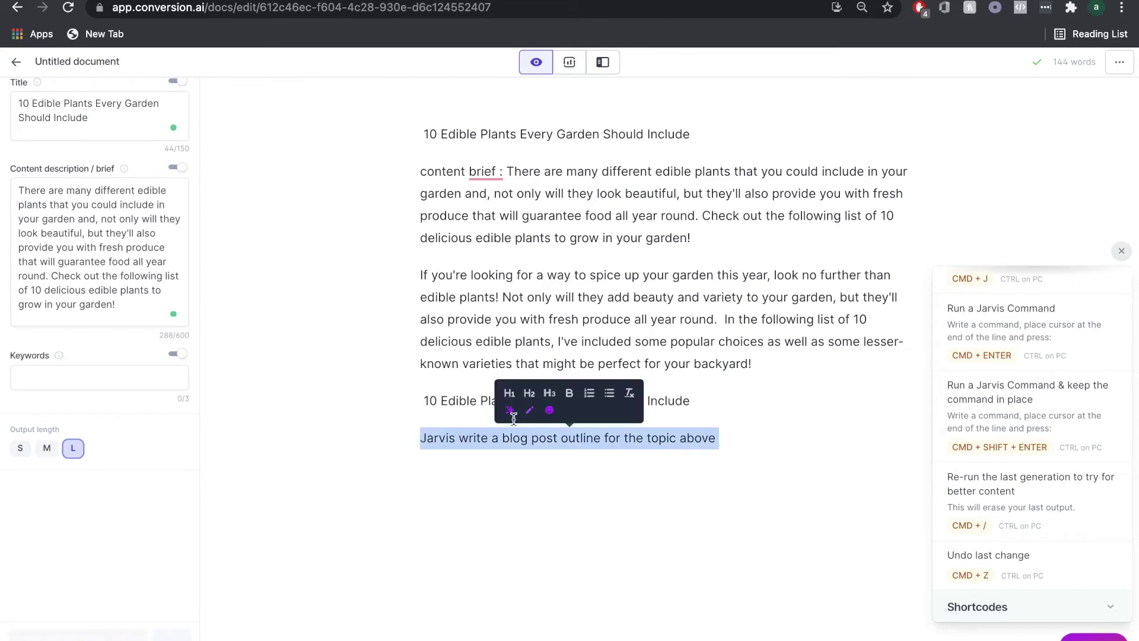
pyautogui.click(721, 439)
pyautogui.moveTo(721, 438); pyautogui.dragTo(385, 444)
pyautogui.press('super+Return')
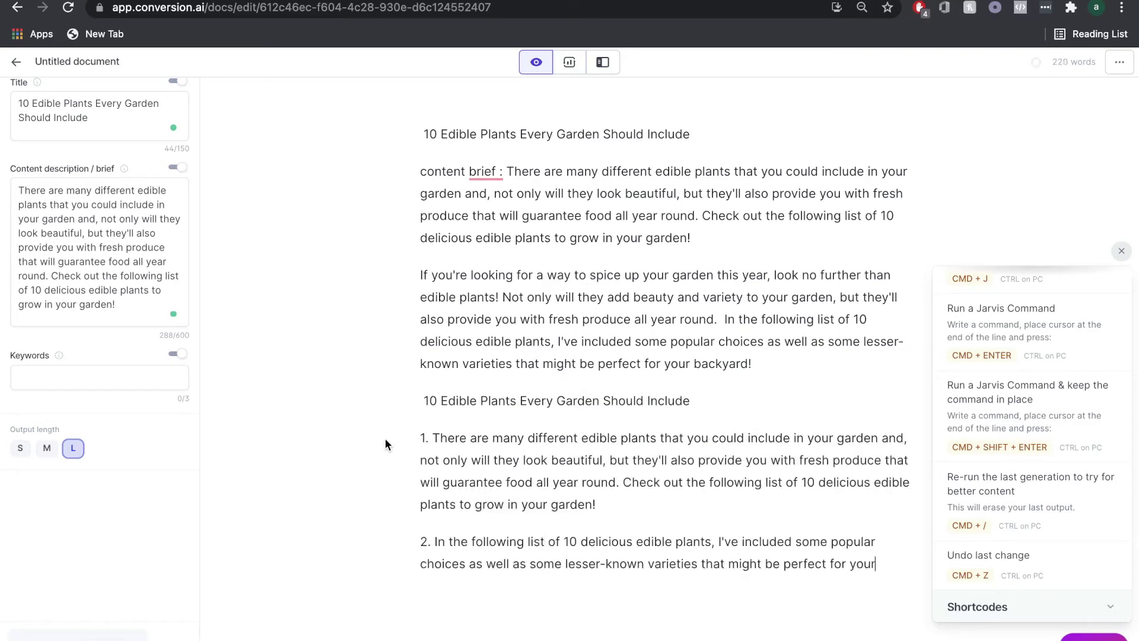
# Step: Remove the generated outline and rerun the edited outline command
pyautogui.press('super+slash')
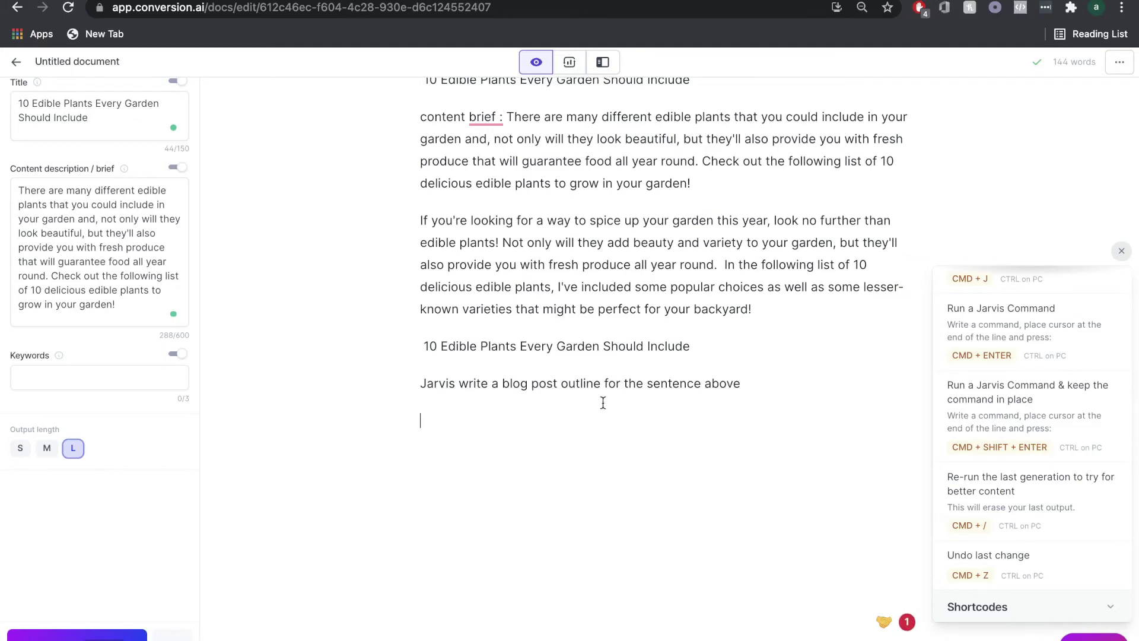
pyautogui.doubleClick(458, 385)
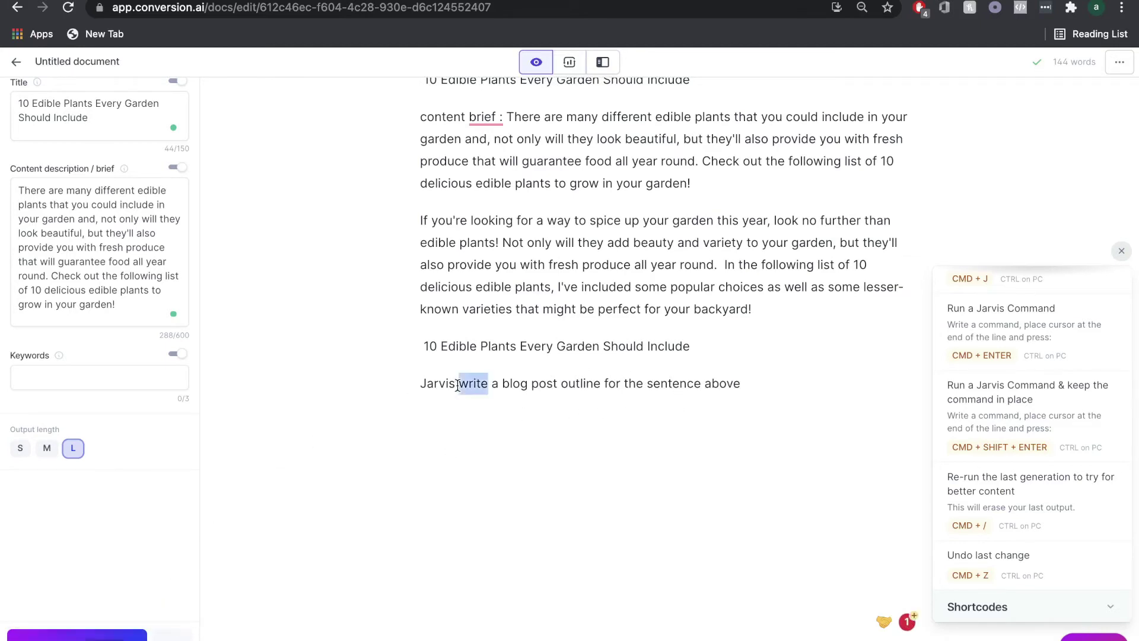
pyautogui.tripleClick(457, 386)
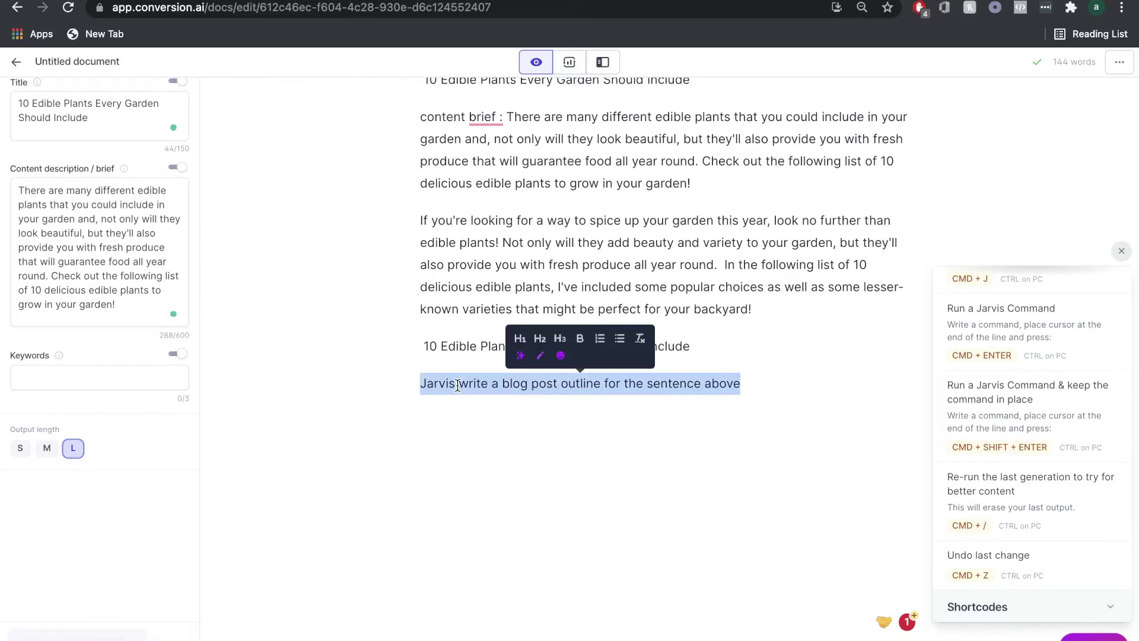
pyautogui.press('super+Return')
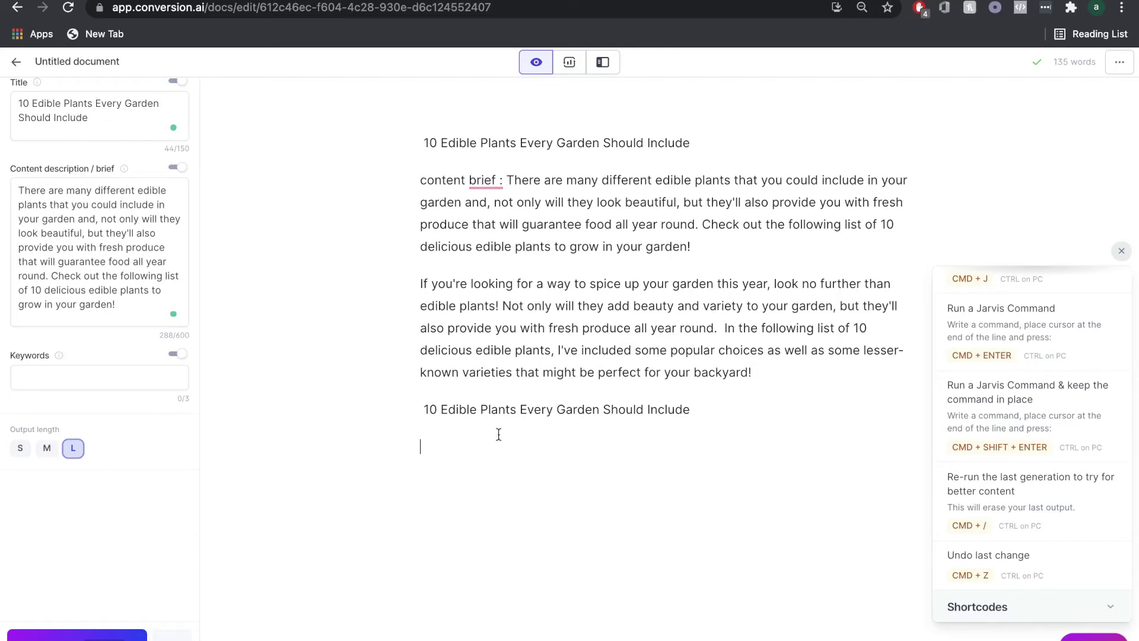
# Step: Open the Blog Post Outline template and copy the article headline from the document
pyautogui.click(611, 69)
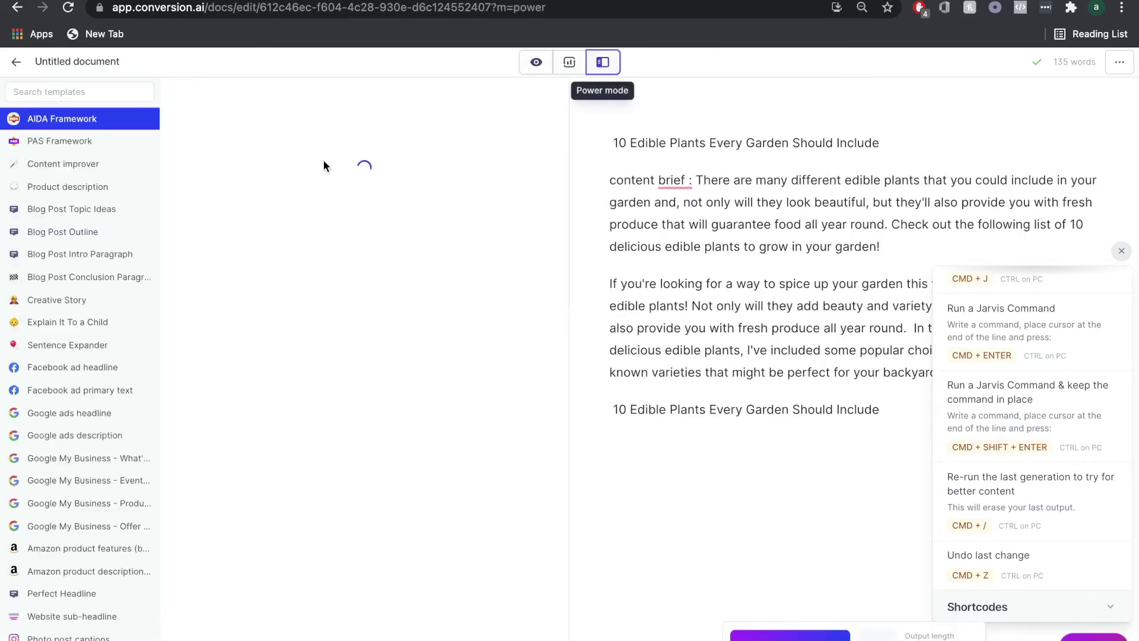
pyautogui.click(97, 235)
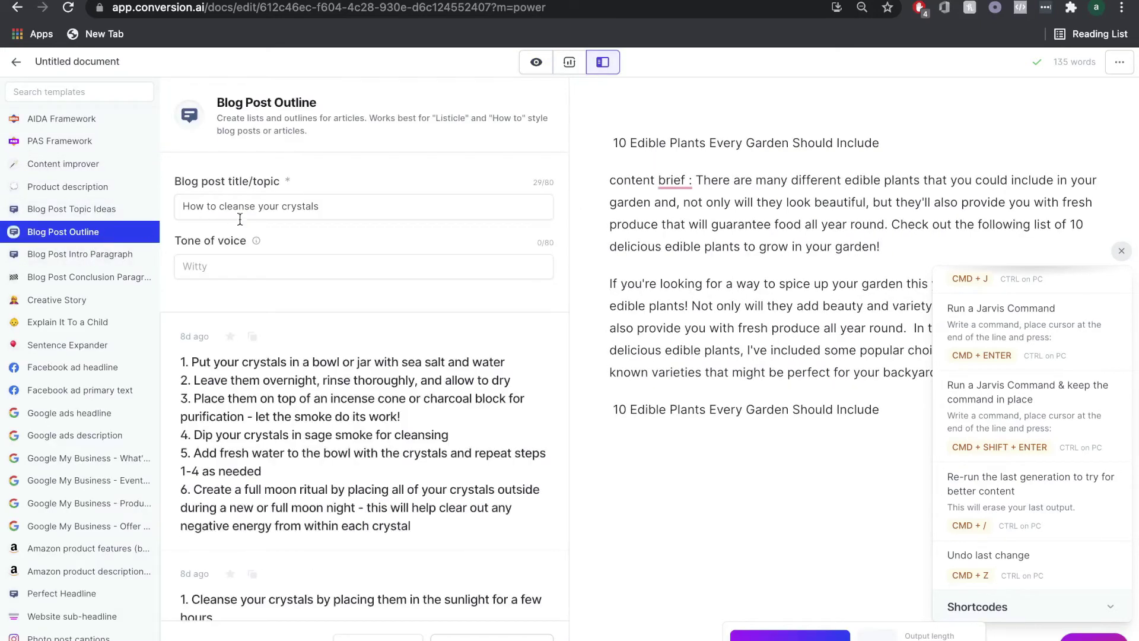
pyautogui.tripleClick(365, 199)
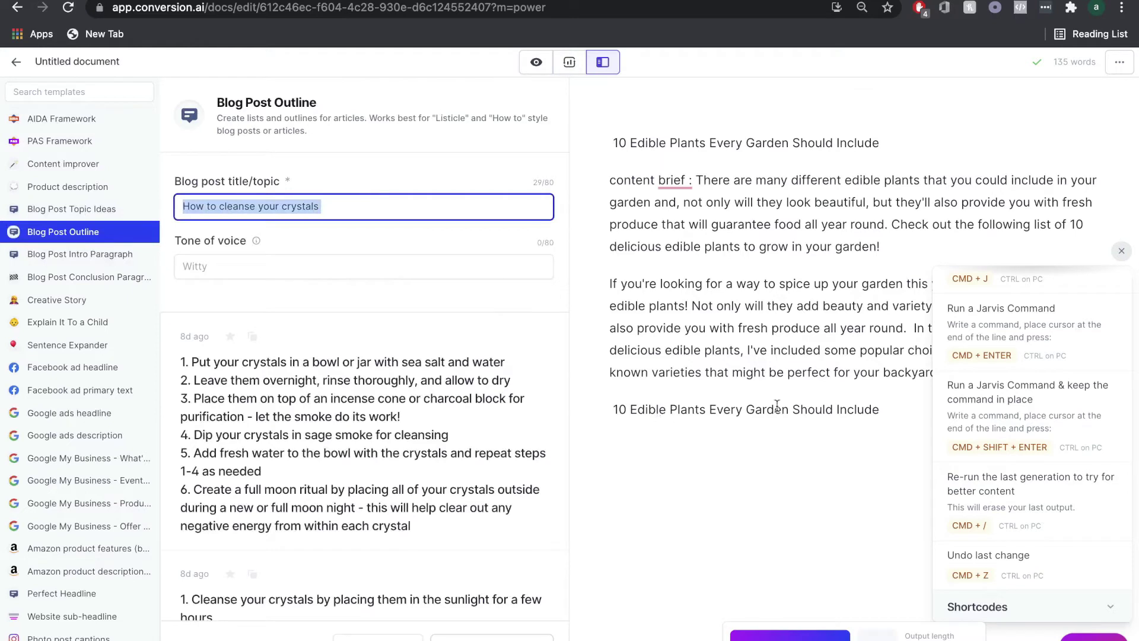
pyautogui.moveTo(599, 409); pyautogui.dragTo(901, 418)
pyautogui.press('super+c')
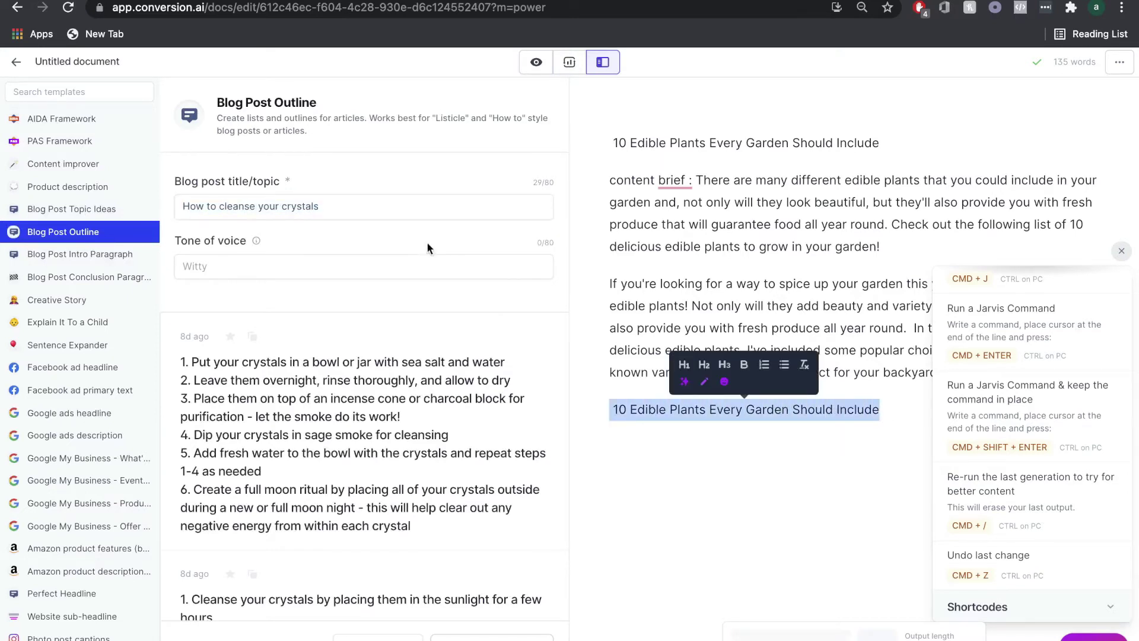
# Step: Replace the old crystals topic with the edible plants headline and generate the herb outlines
pyautogui.click(386, 206)
pyautogui.tripleClick(387, 206)
pyautogui.press('super+v')
pyautogui.click(664, 165)
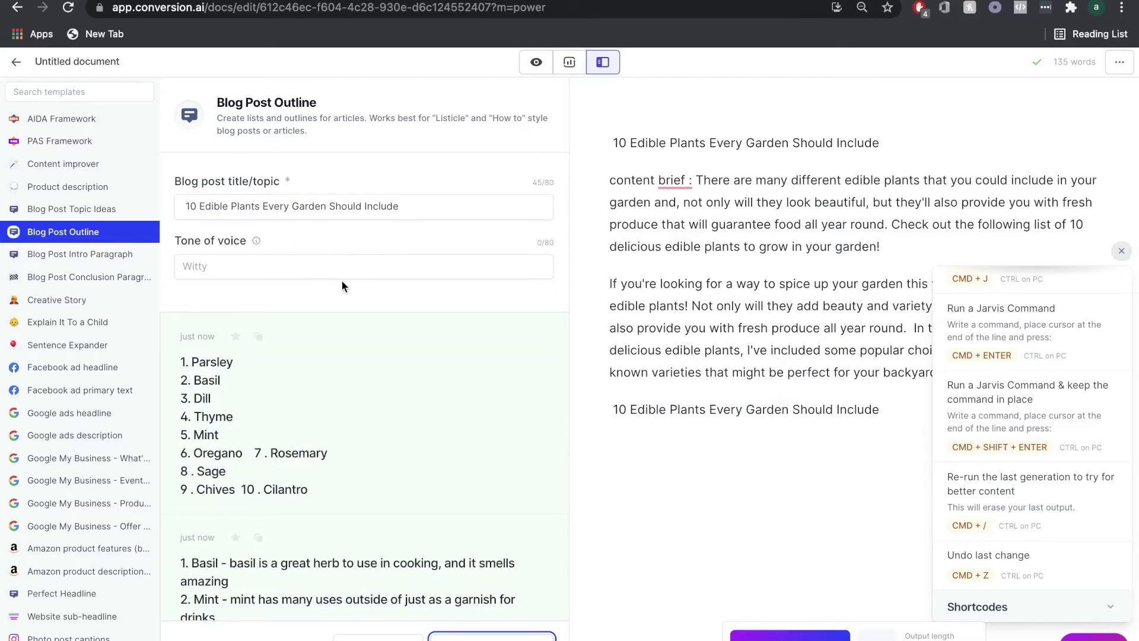
pyautogui.scroll(-1, 344, 279)
pyautogui.scroll(1, 350, 261)
pyautogui.scroll(-2, 386, 329)
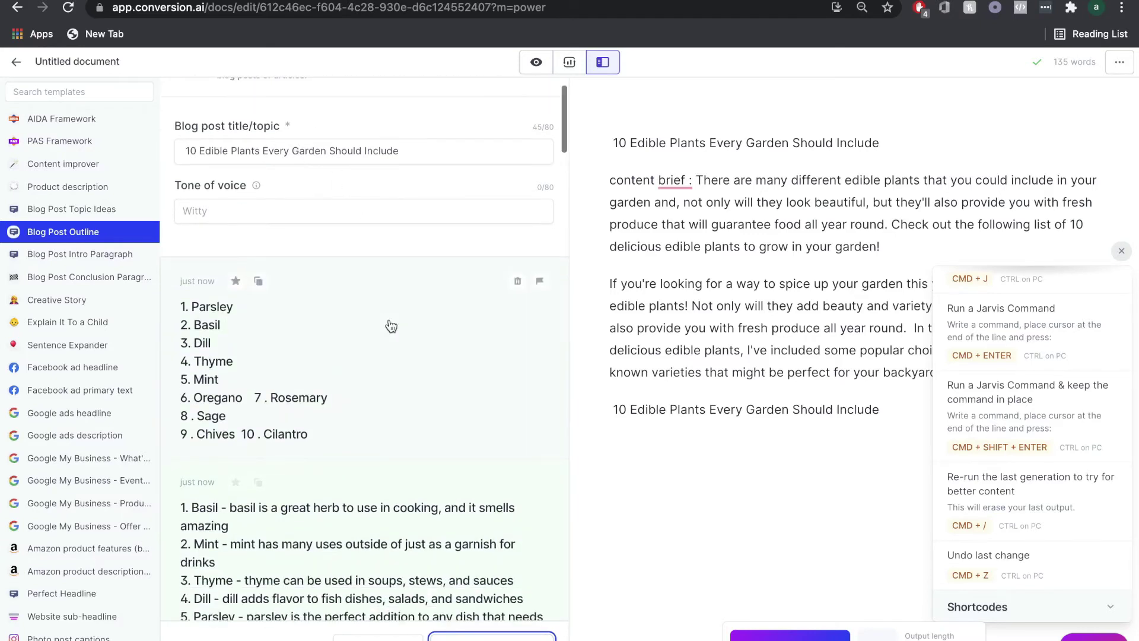
pyautogui.scroll(2, 390, 333)
pyautogui.scroll(-1, 323, 397)
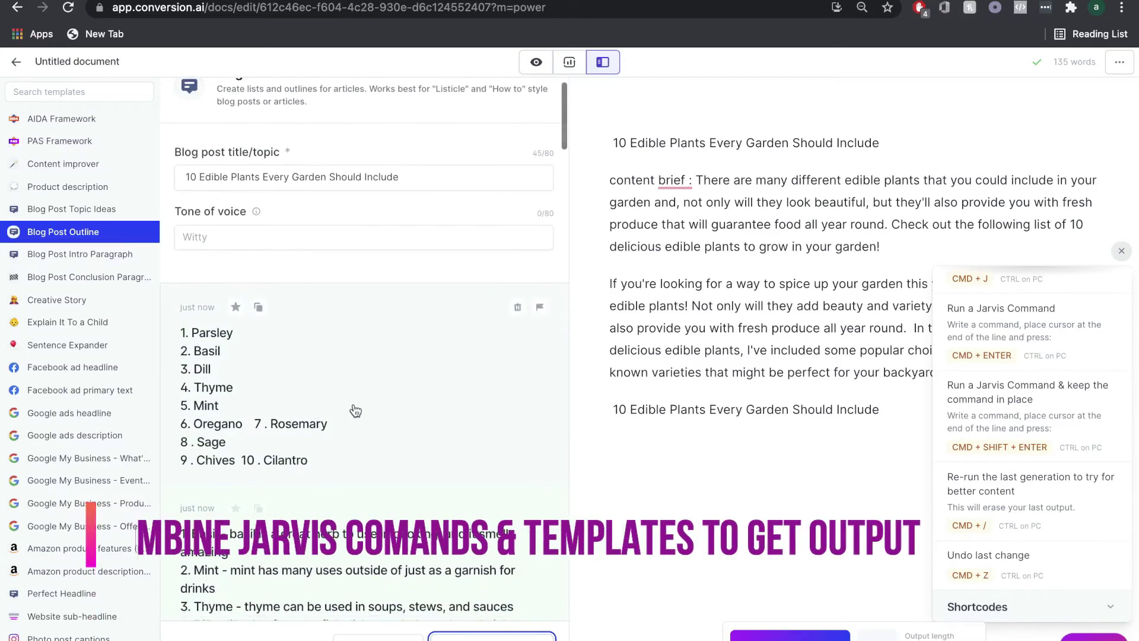
pyautogui.scroll(-1, 332, 391)
pyautogui.scroll(-1, 350, 375)
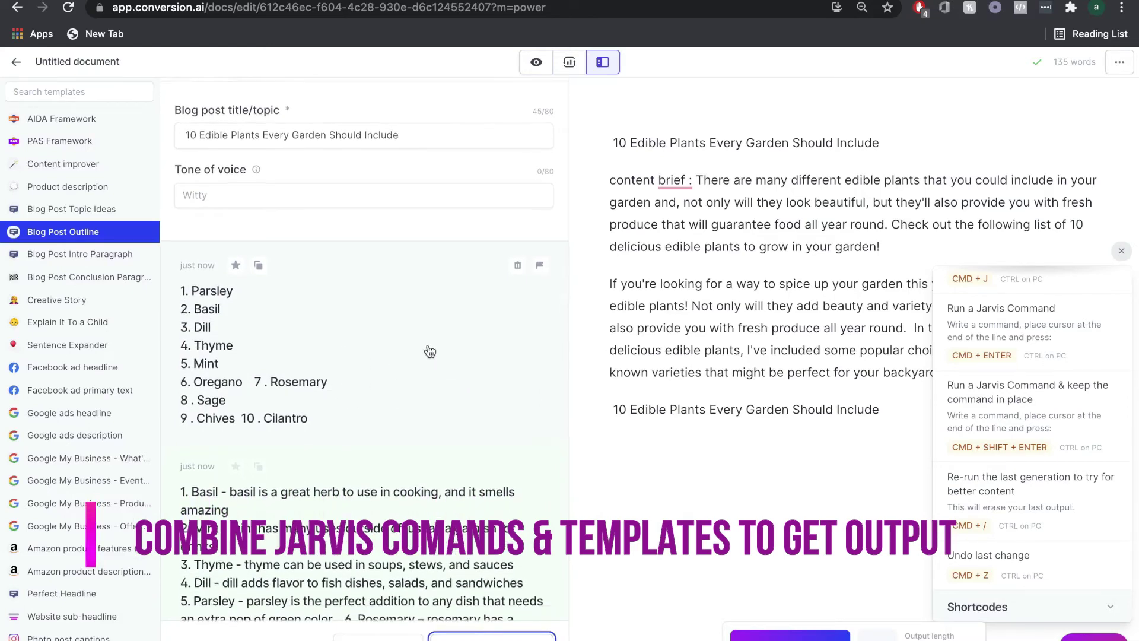
pyautogui.scroll(-1, 522, 413)
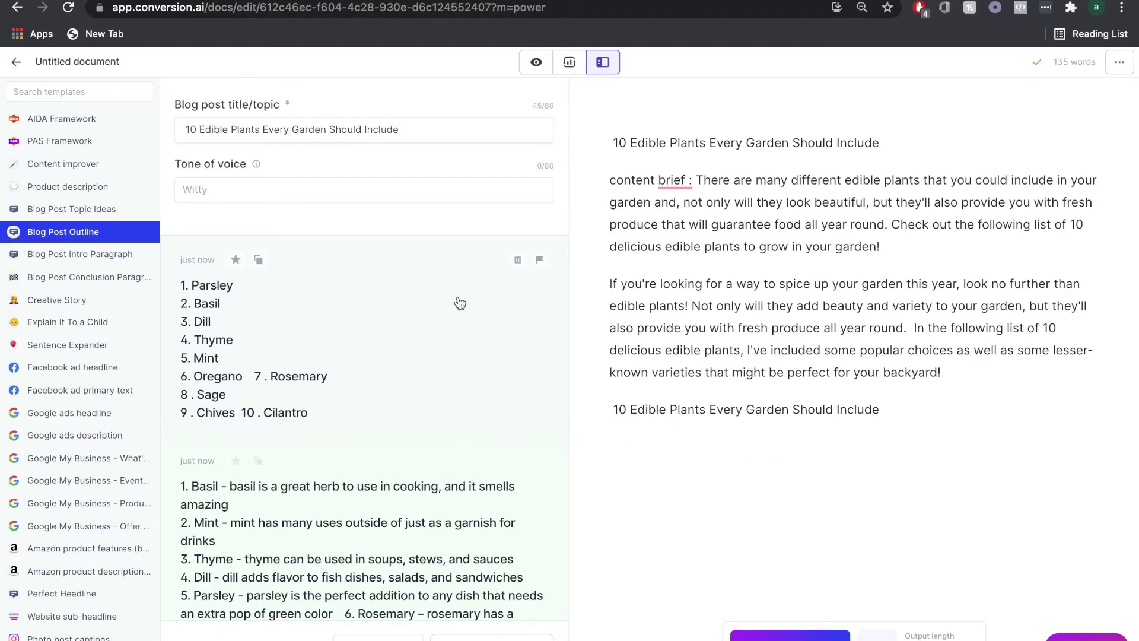
# Step: Copy the Parsley-to-Cilantro outline and paste it beneath the repeated article title
pyautogui.click(323, 361)
pyautogui.moveTo(463, 313); pyautogui.dragTo(259, 166)
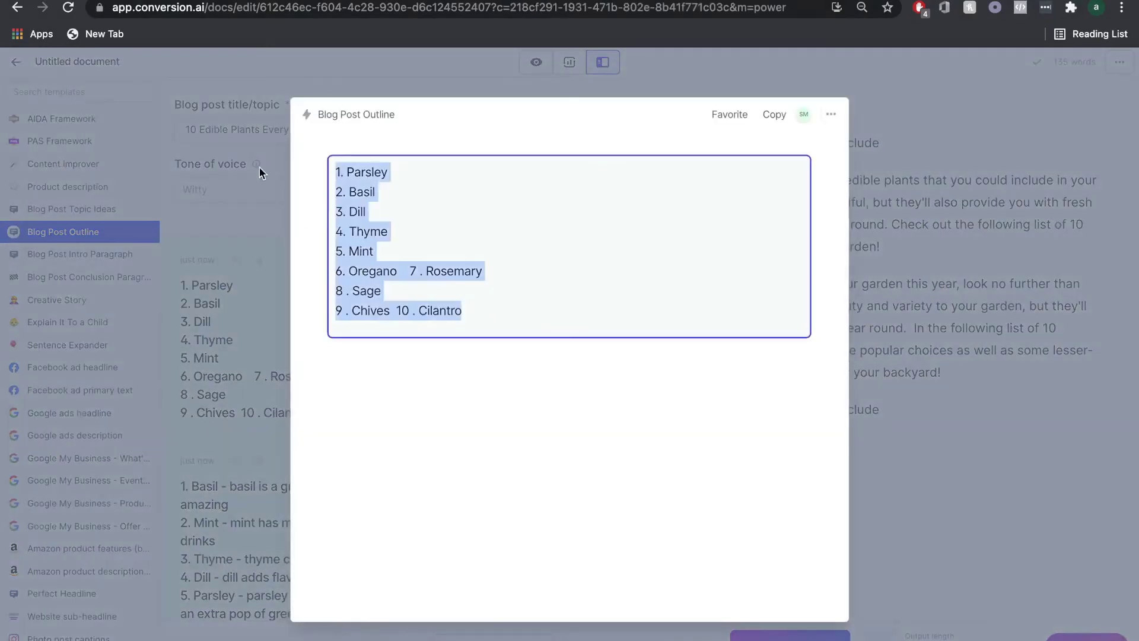
pyautogui.click(943, 415)
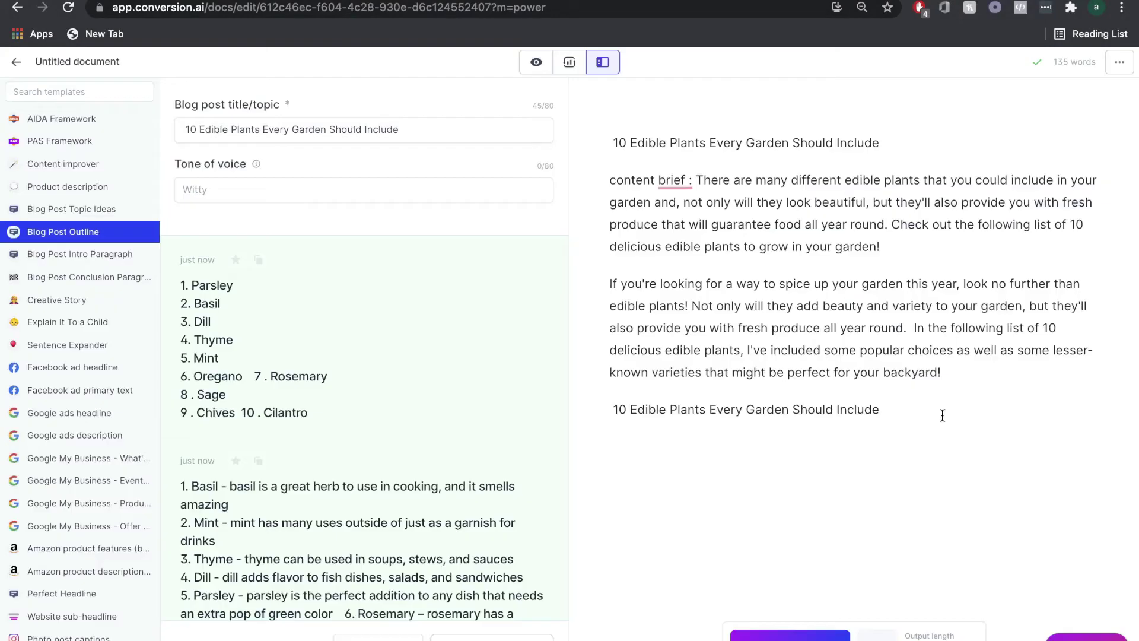
pyautogui.hotkey('ctrl', 'v')
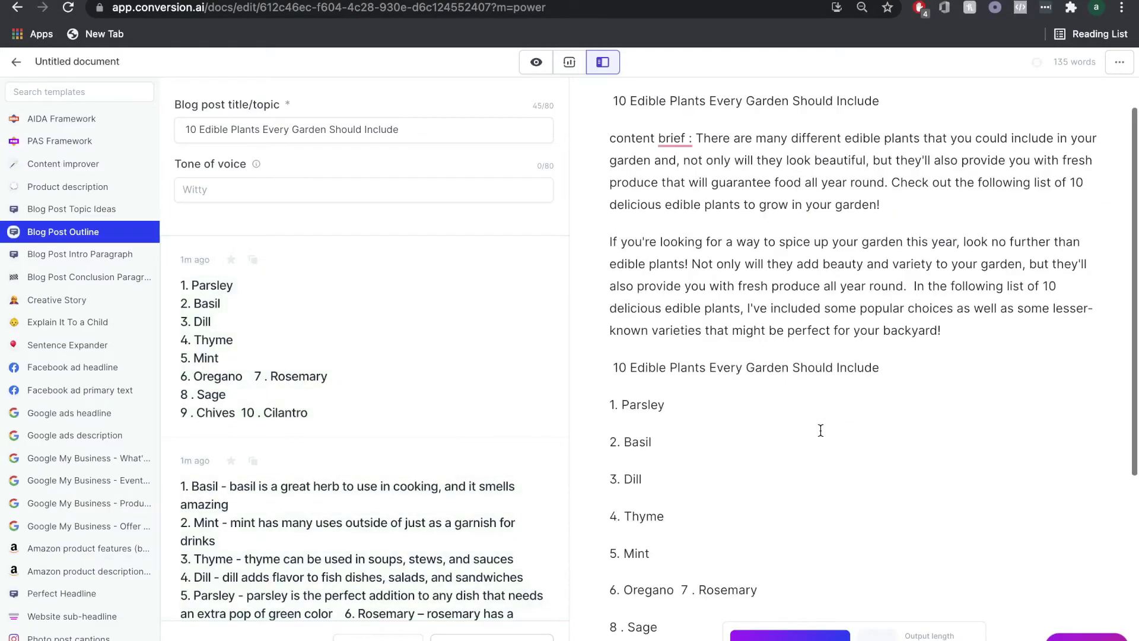
pyautogui.scroll(-3, 750, 415)
pyautogui.scroll(2, 758, 384)
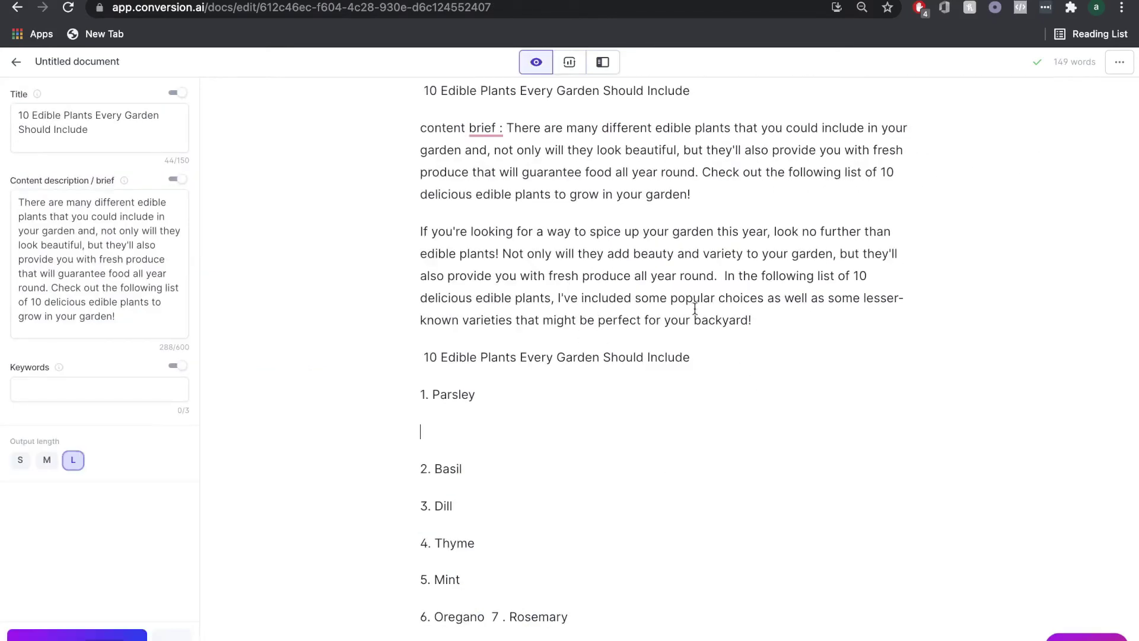
pyautogui.scroll(-1, 485, 454)
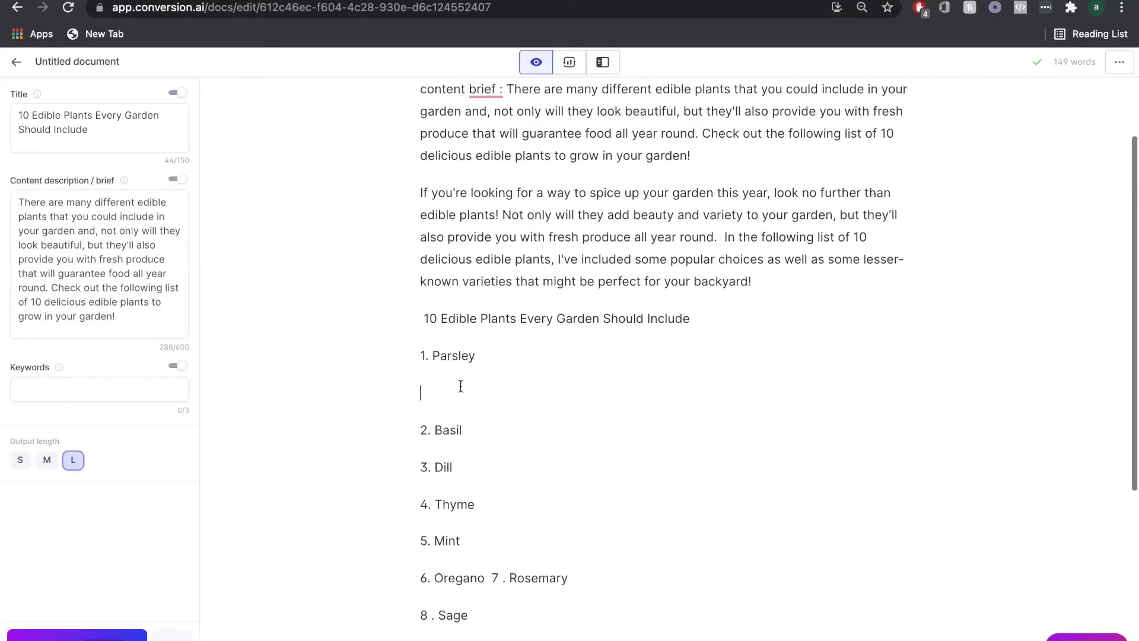
pyautogui.scroll(-1, 461, 386)
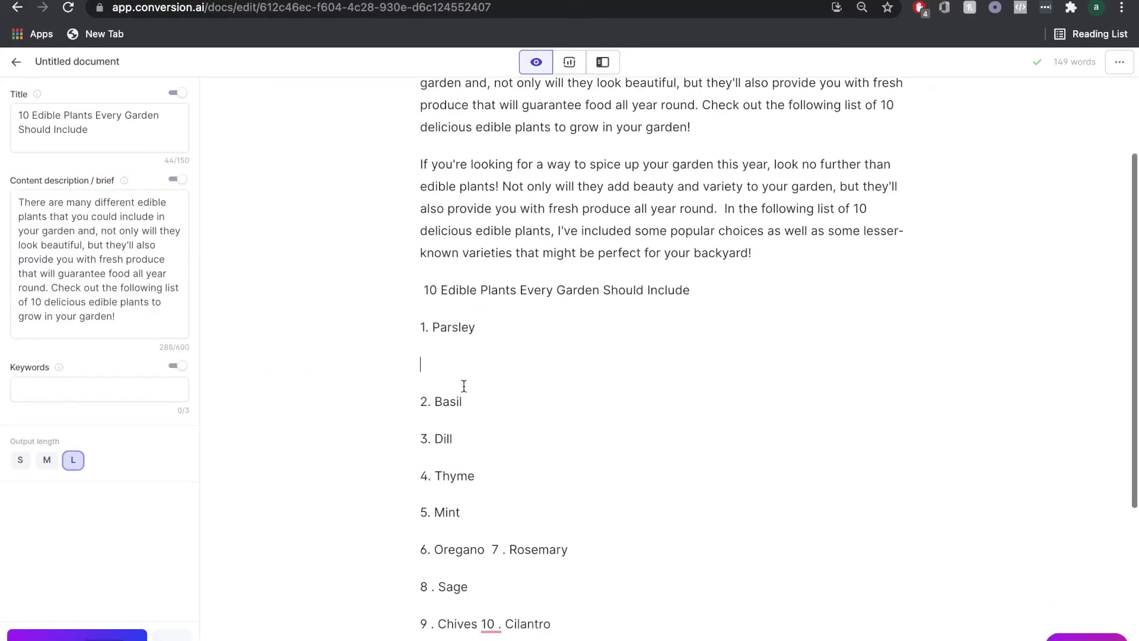
pyautogui.click(493, 373)
pyautogui.scroll(-1, 491, 375)
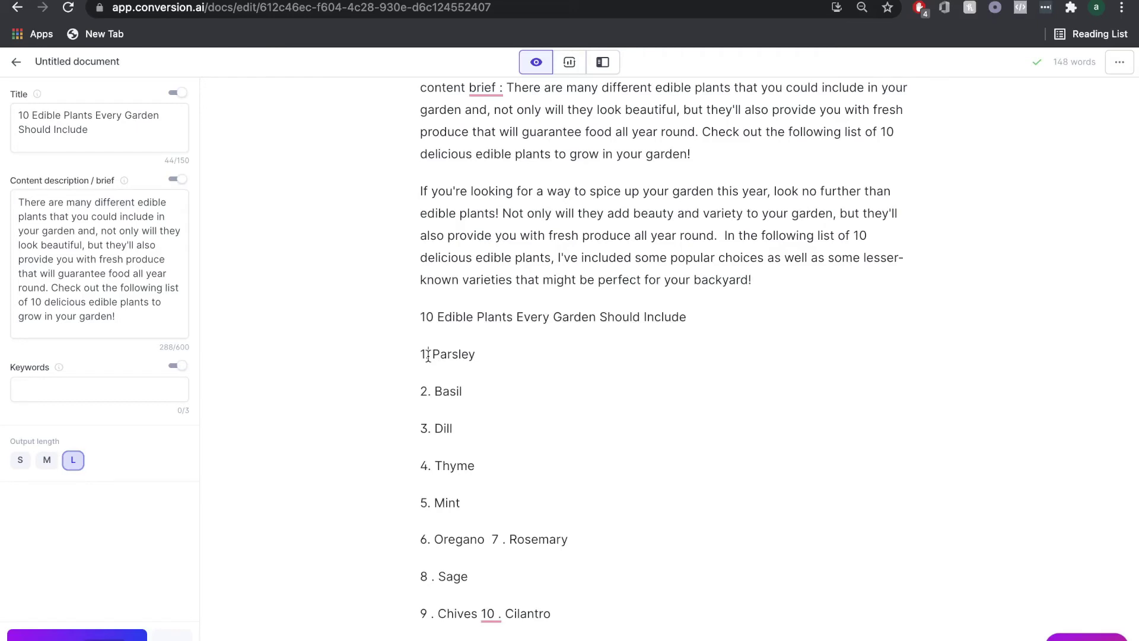
# Step: Replace '1. ' before Parsley with '##' and add a blank line below the heading
pyautogui.press('Delete')
pyautogui.press('Delete')
pyautogui.press('BackSpace')
pyautogui.write('##')
pyautogui.click(491, 356)
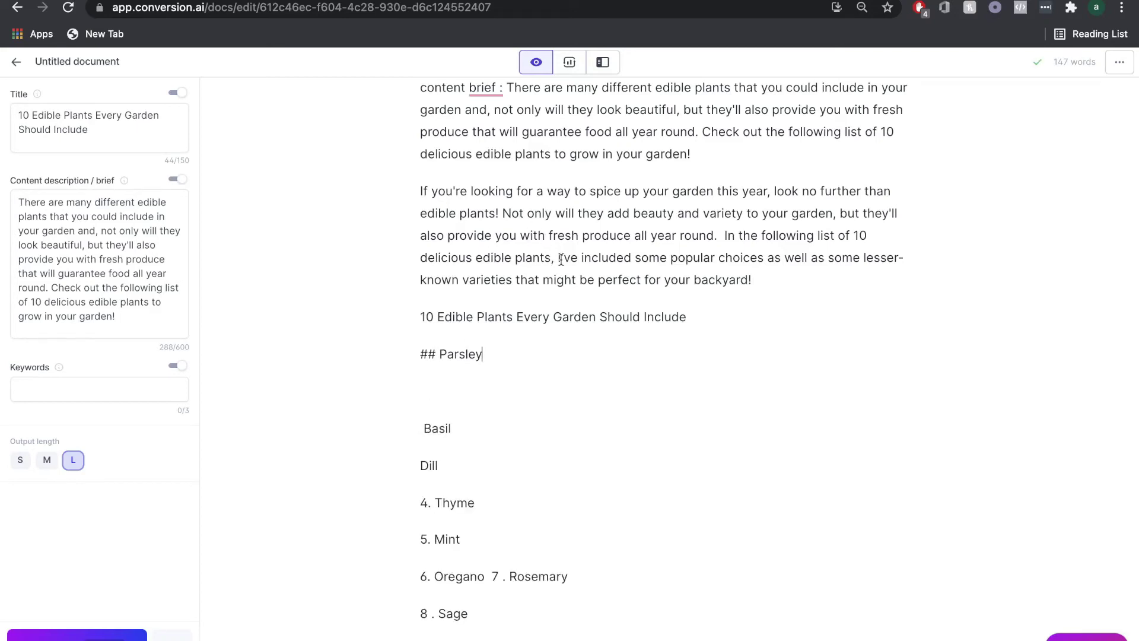
pyautogui.scroll(-1, 529, 384)
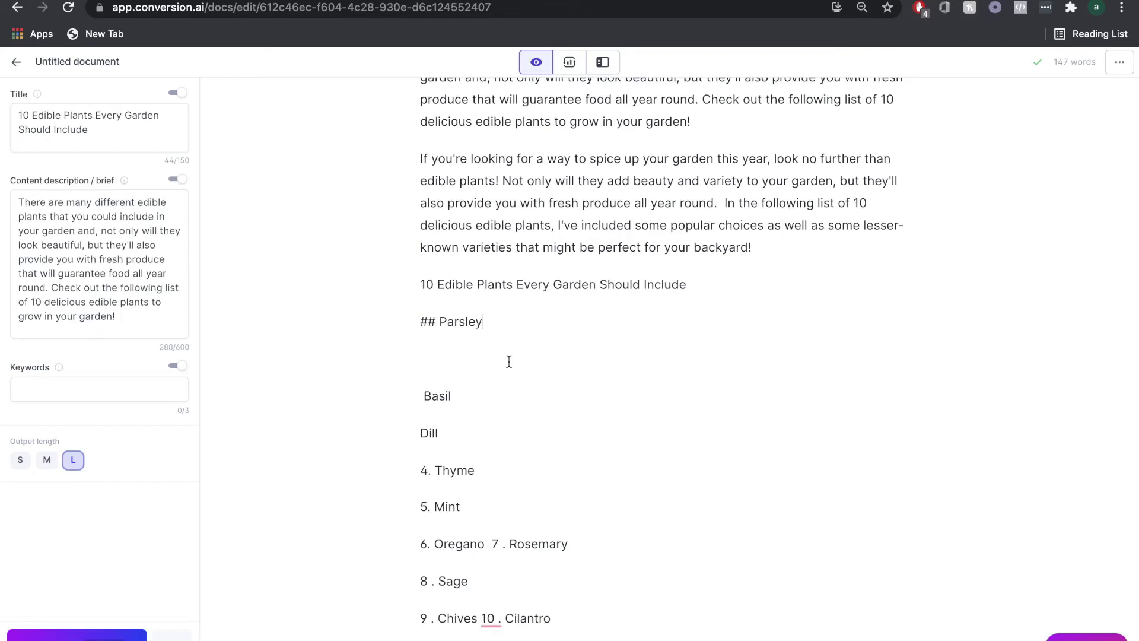
pyautogui.click(510, 362)
pyautogui.press('Return')
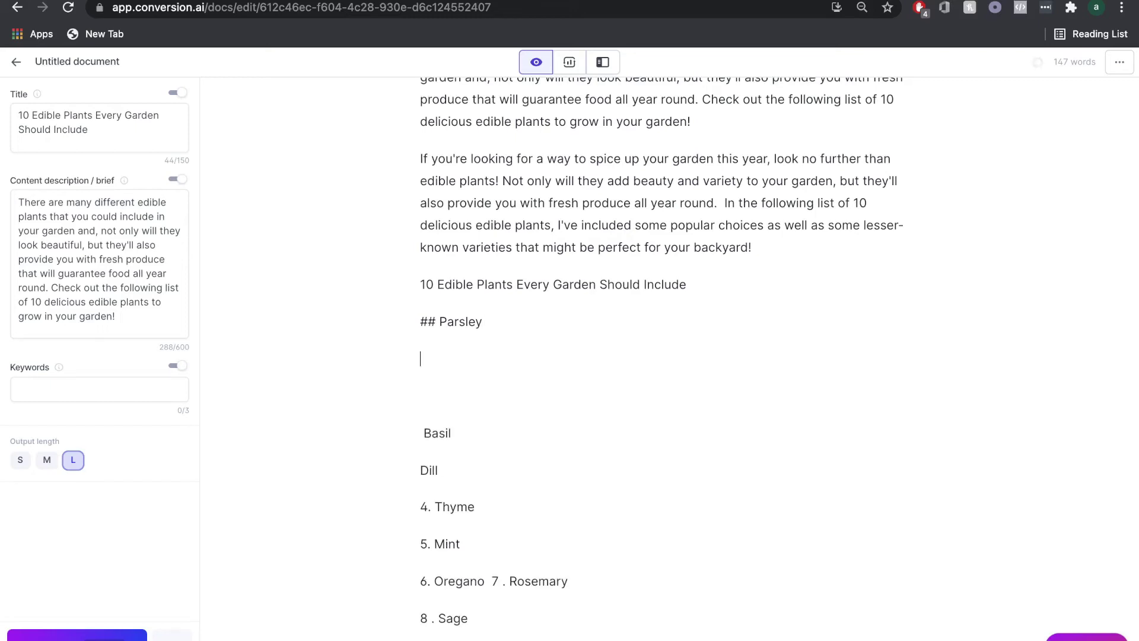
pyautogui.scroll(2, 491, 262)
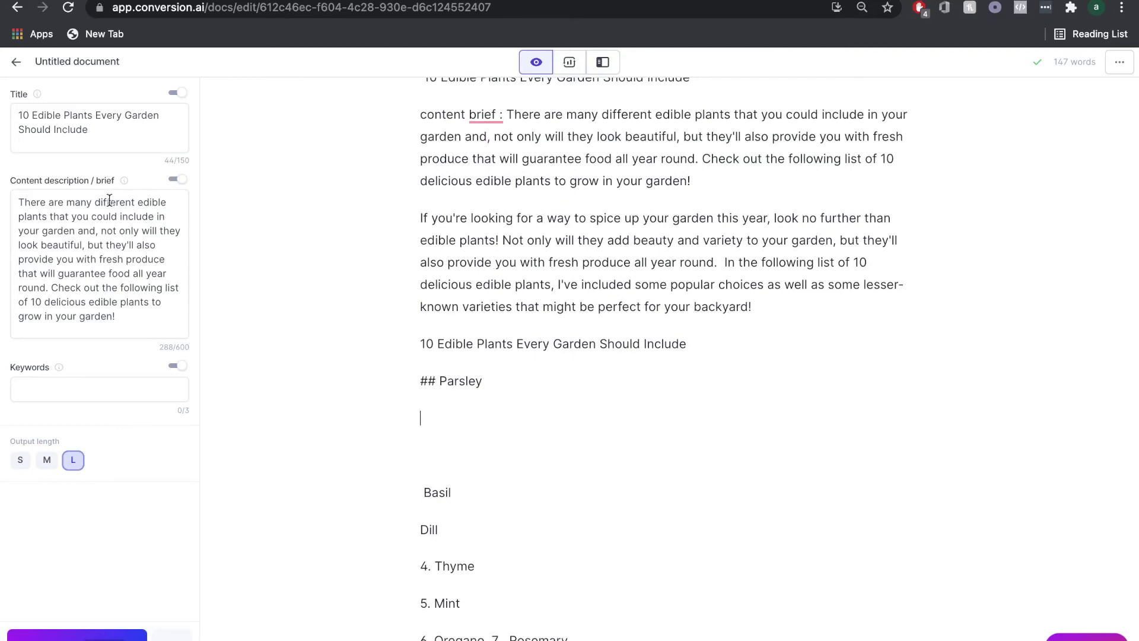
pyautogui.moveTo(439, 381); pyautogui.dragTo(414, 383)
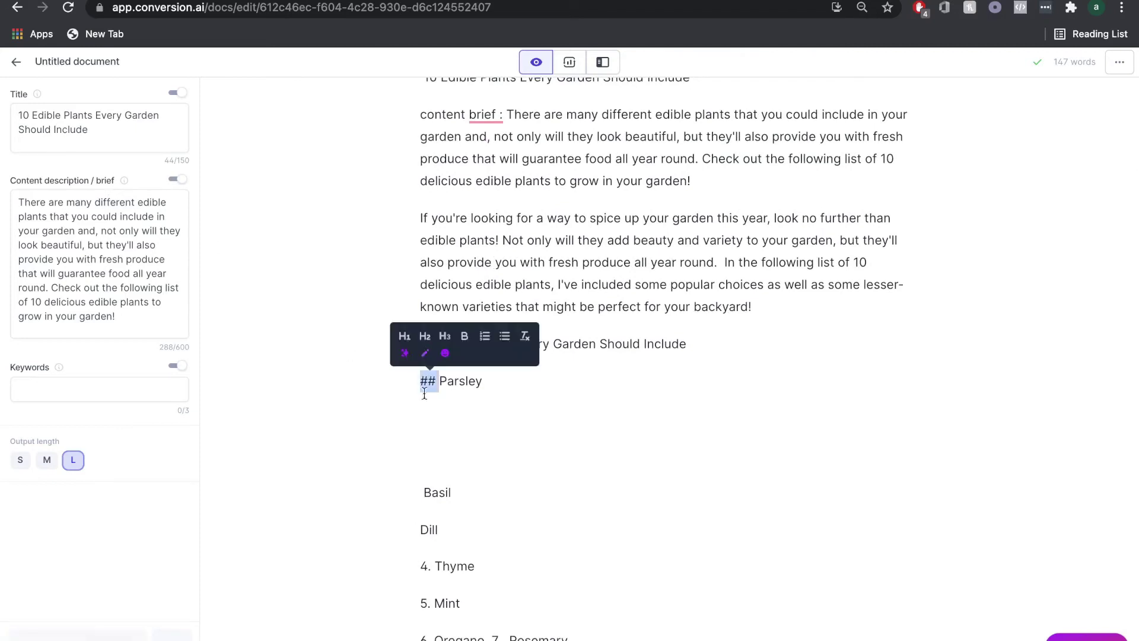
pyautogui.click(429, 400)
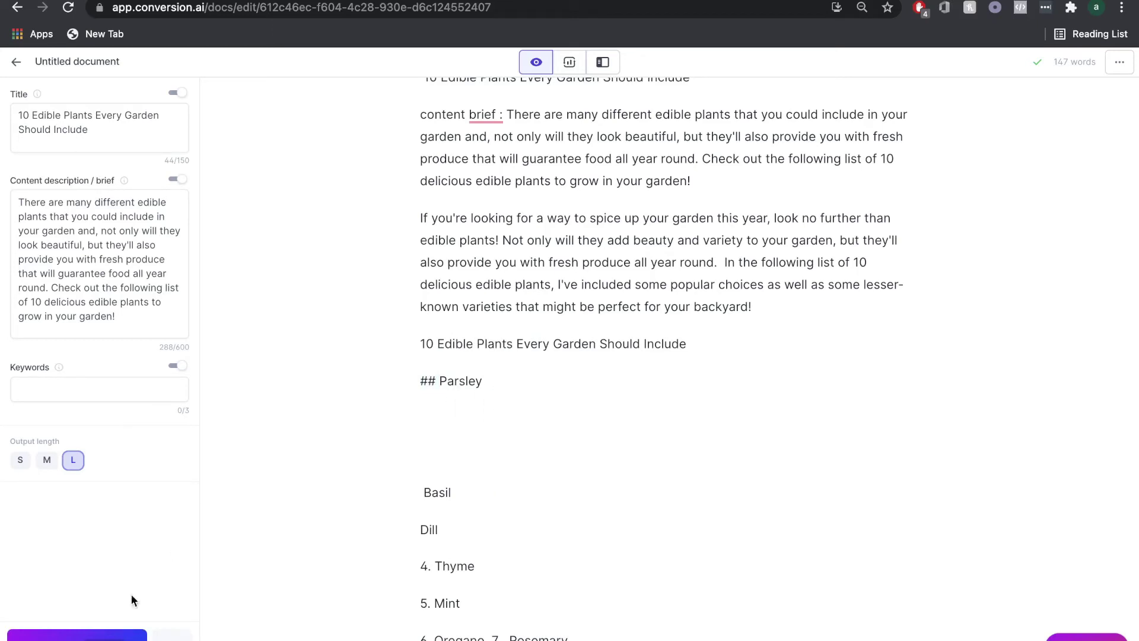
# Step: Run 'Jarvis write a paragraph about Parsley' to fill the section with uses and healing history
pyautogui.click(89, 633)
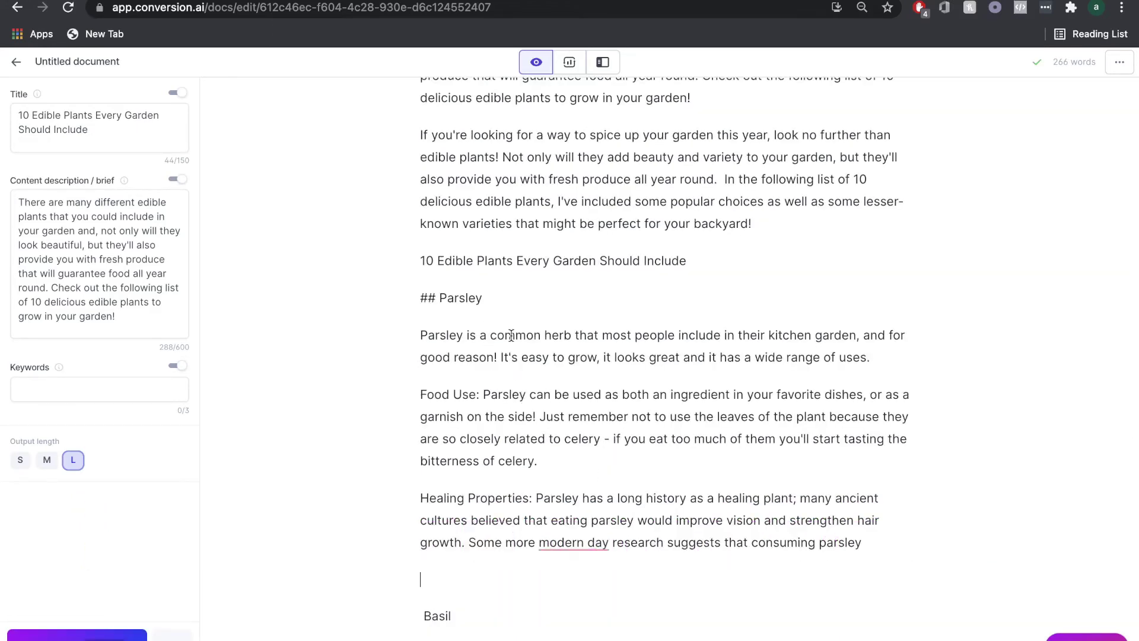
pyautogui.write('Jarvis write a paragraph about Parsley')
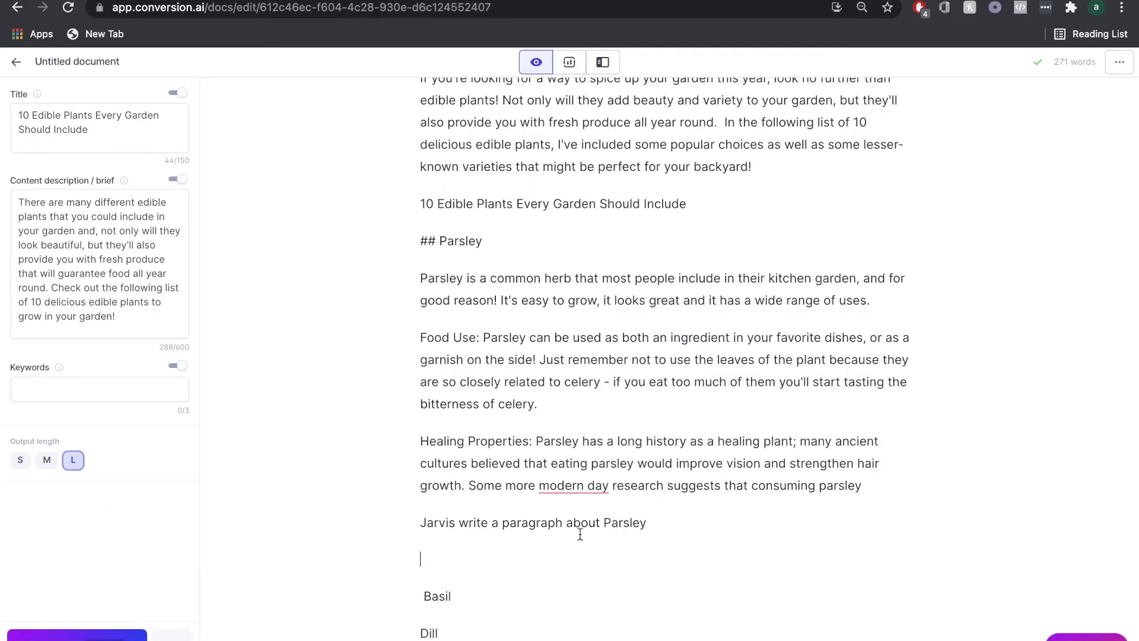
pyautogui.moveTo(648, 523); pyautogui.dragTo(421, 523)
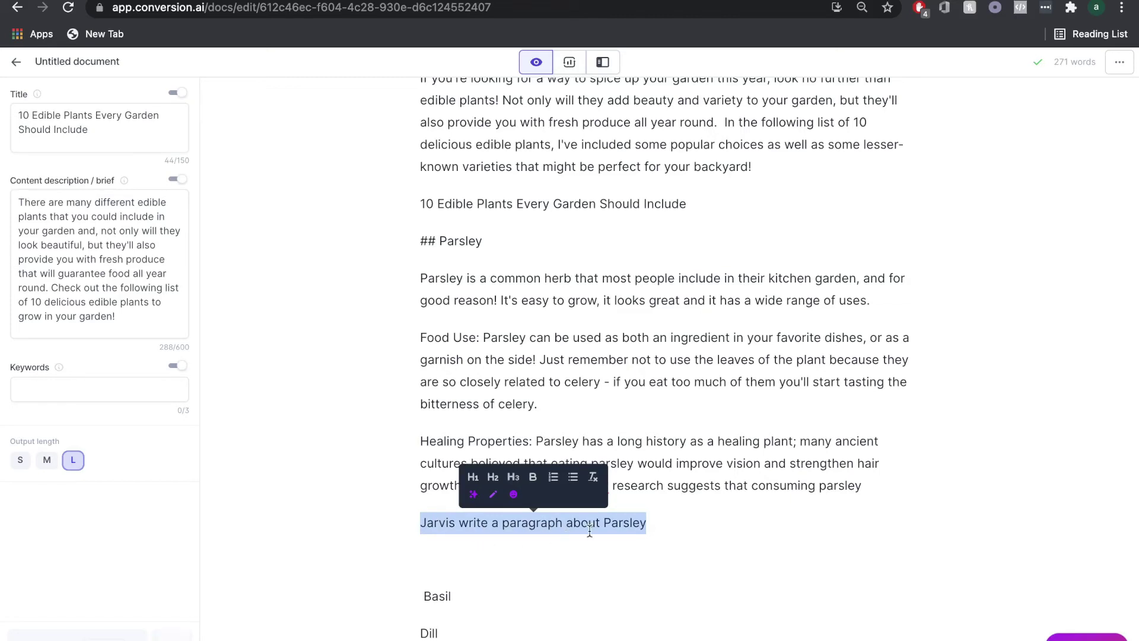
pyautogui.press('super+Return')
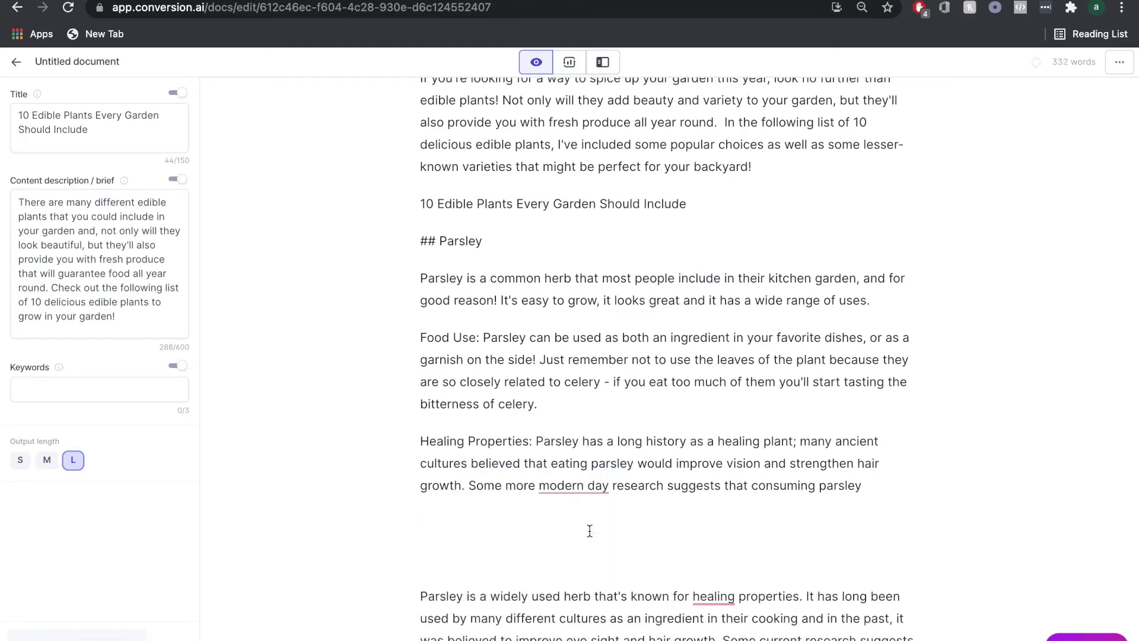
pyautogui.scroll(-3, 590, 531)
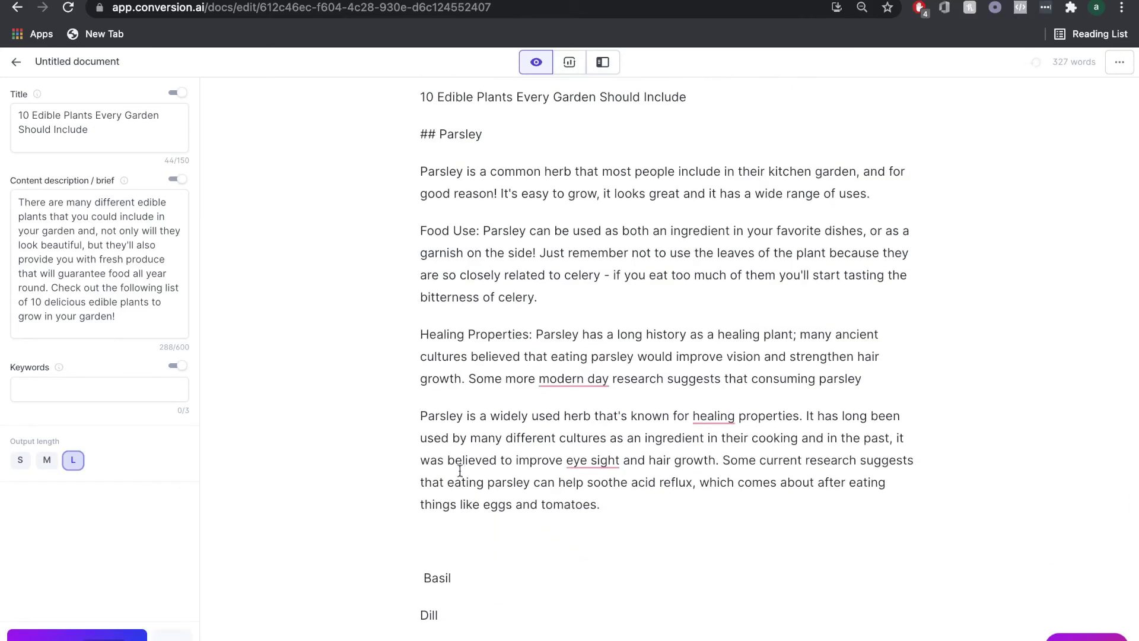
pyautogui.scroll(1, 545, 439)
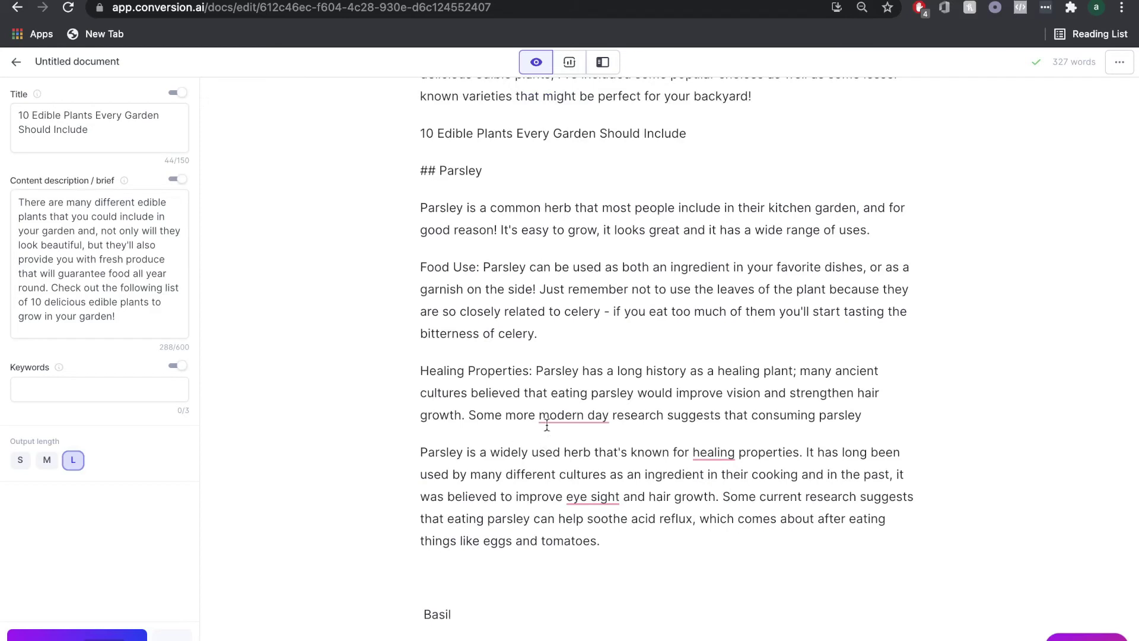
pyautogui.moveTo(546, 418)
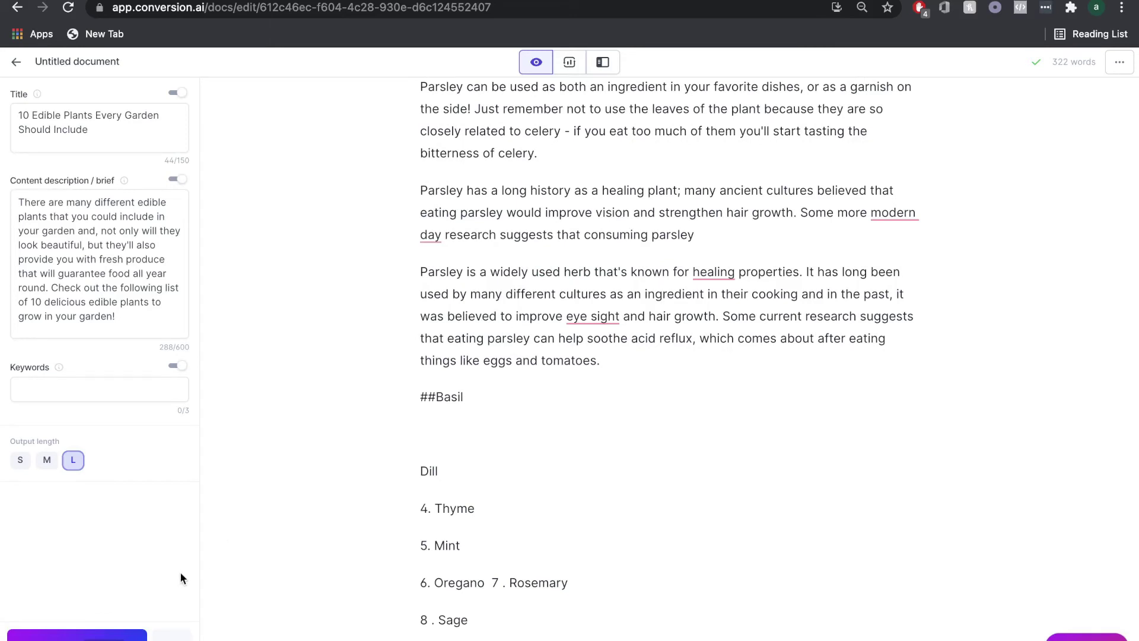
# Step: Compose Basil paragraphs, then insert a ##Lettuce heading after the basil text
pyautogui.click(107, 632)
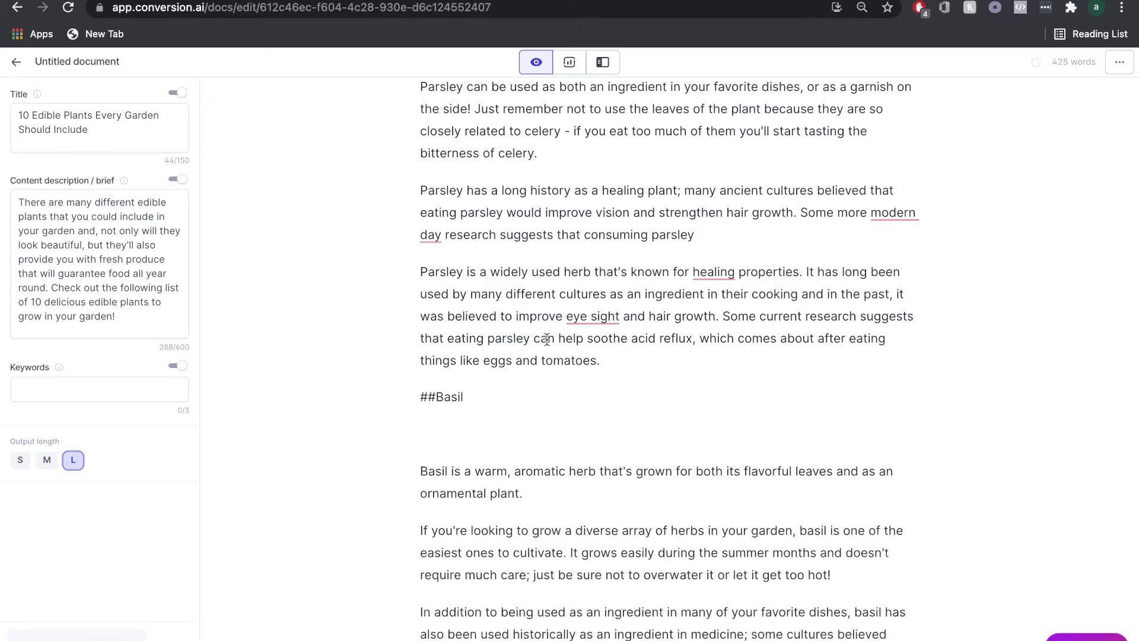
pyautogui.scroll(-4, 547, 339)
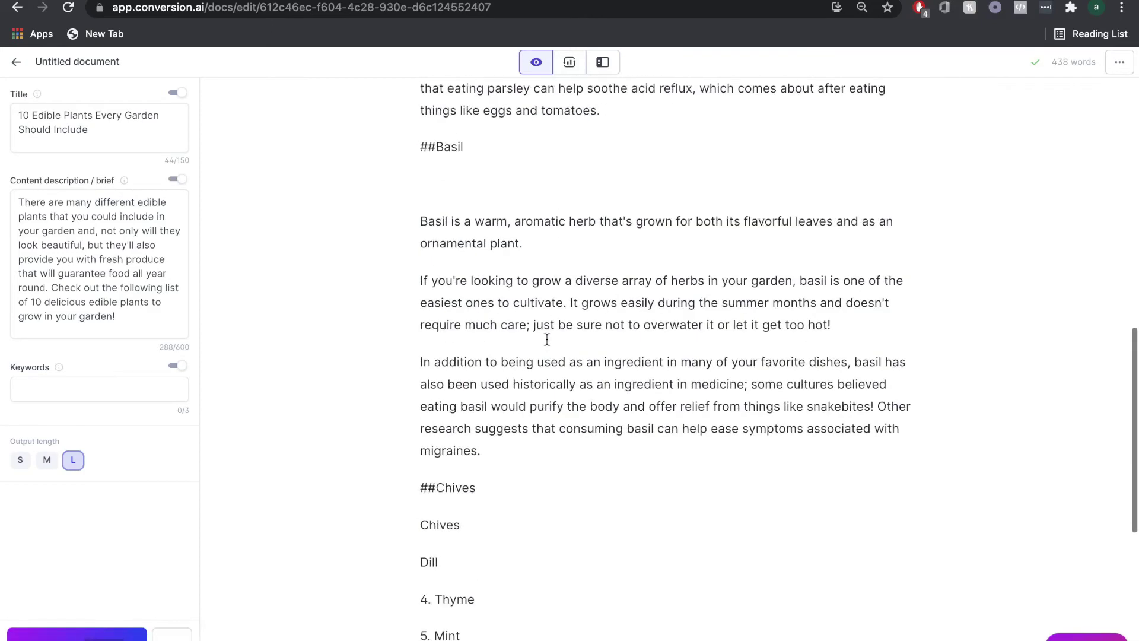
pyautogui.press('Return')
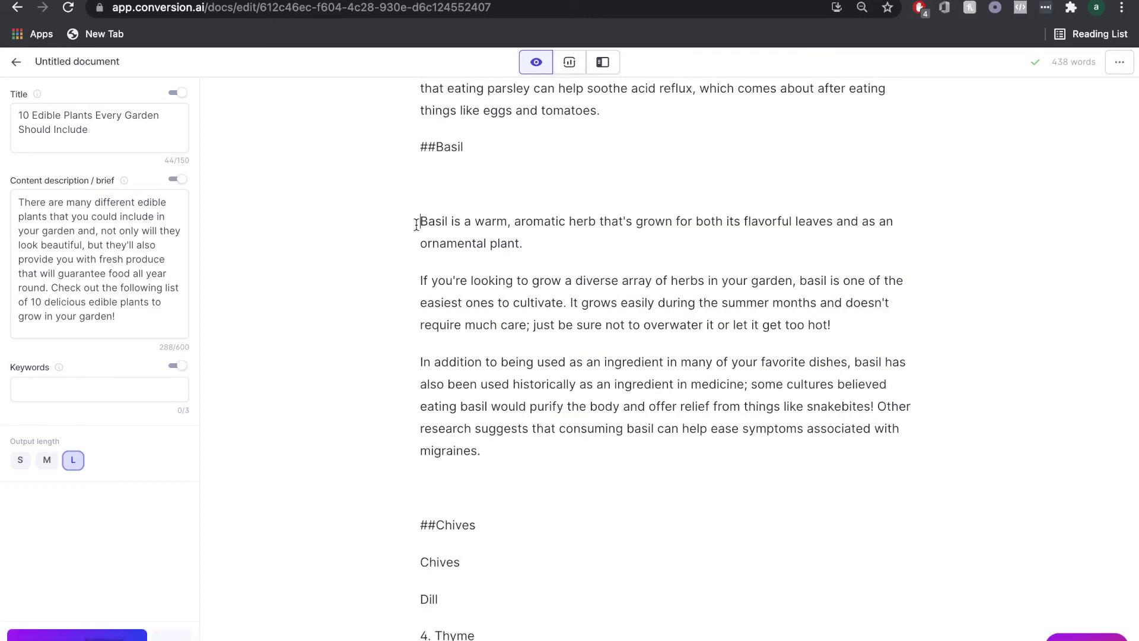
pyautogui.press('BackSpace')
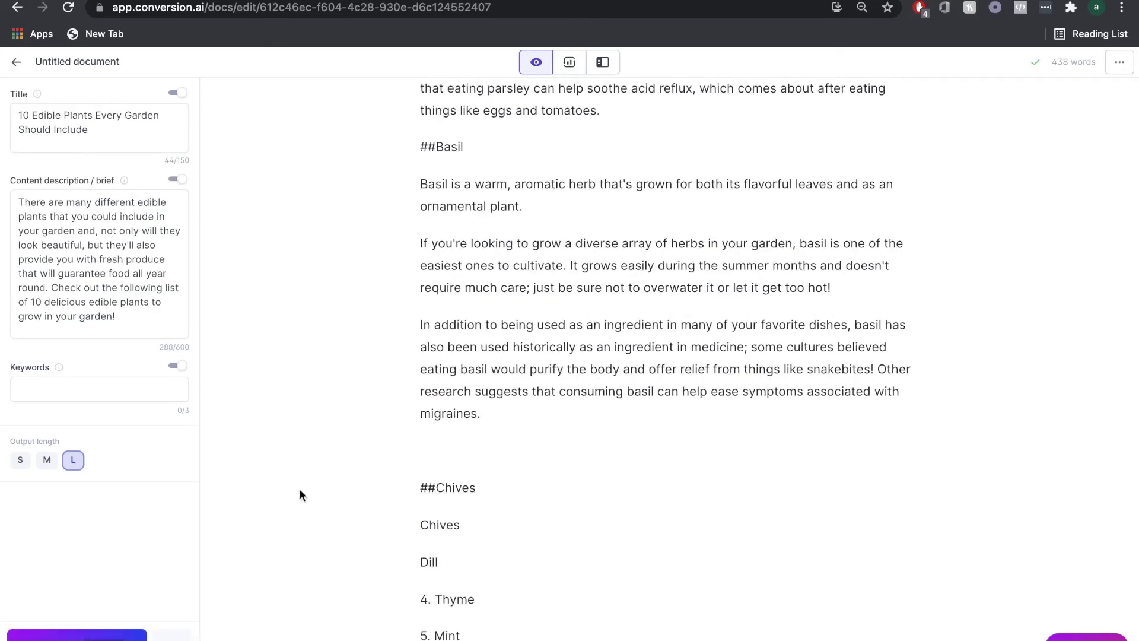
pyautogui.write('##Lettuce')
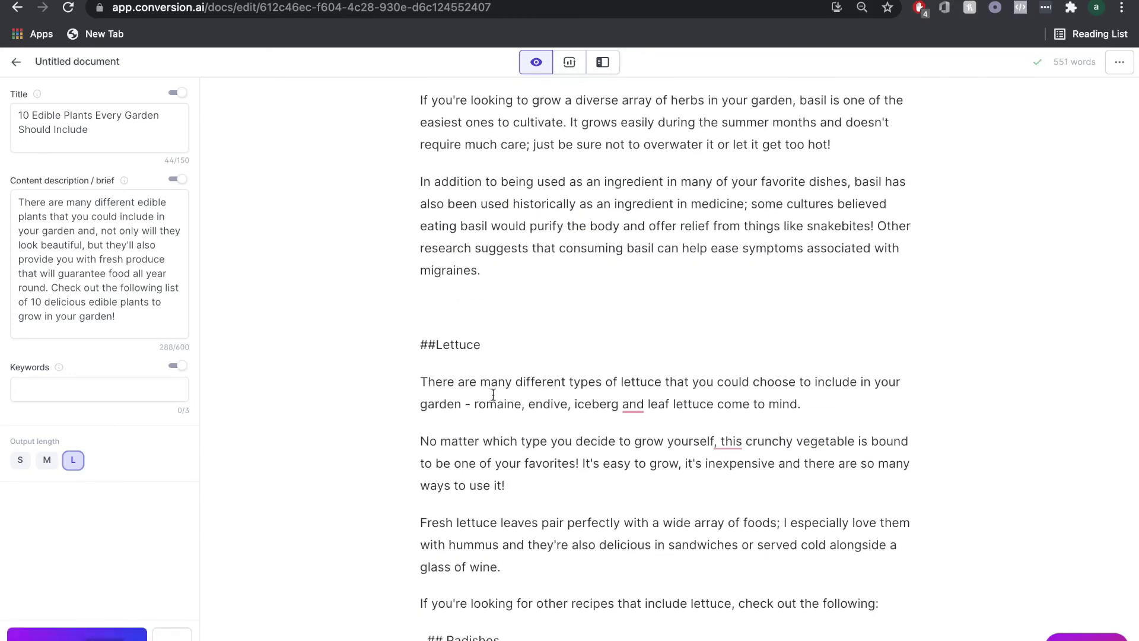
# Step: Delete the empty paragraph above the ##Lettuce heading
pyautogui.scroll(-4, 504, 513)
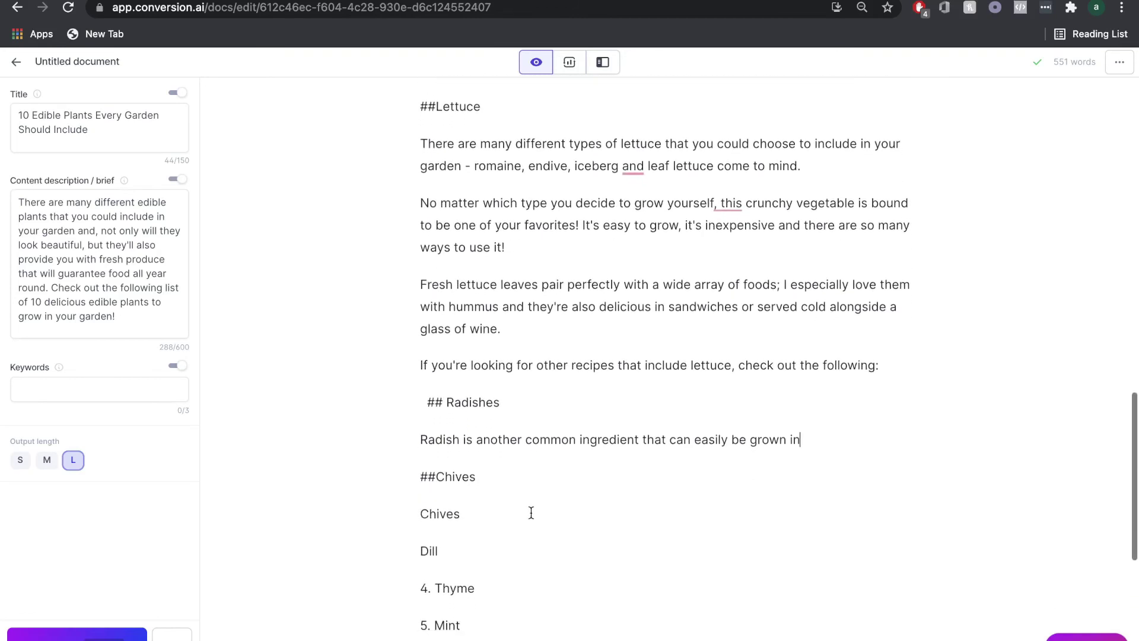
pyautogui.scroll(2, 531, 514)
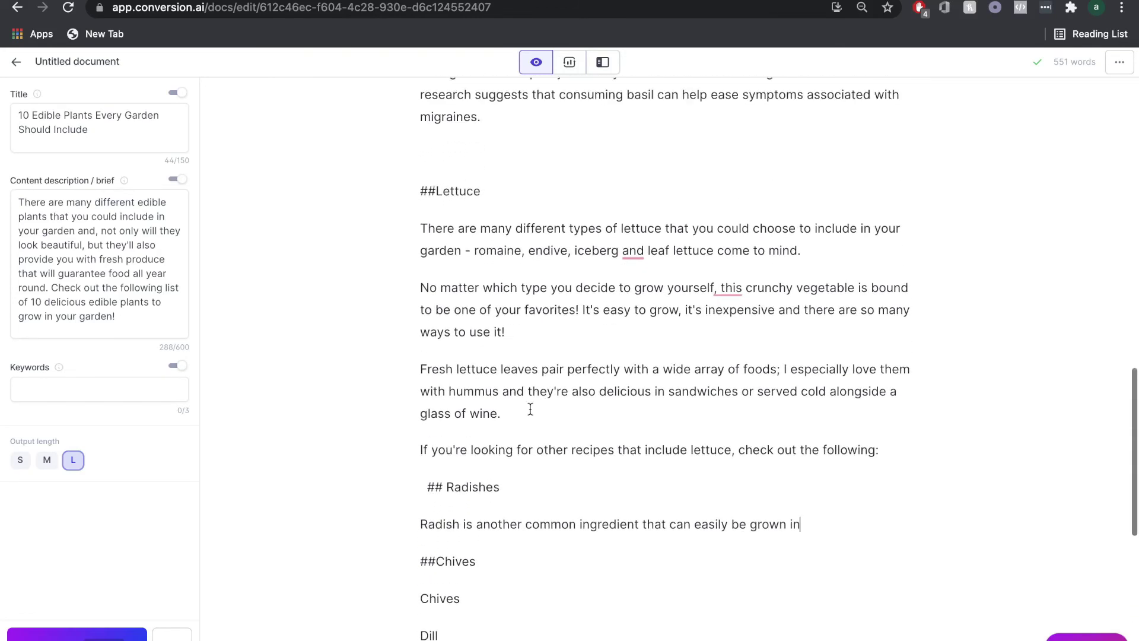
pyautogui.scroll(1, 530, 409)
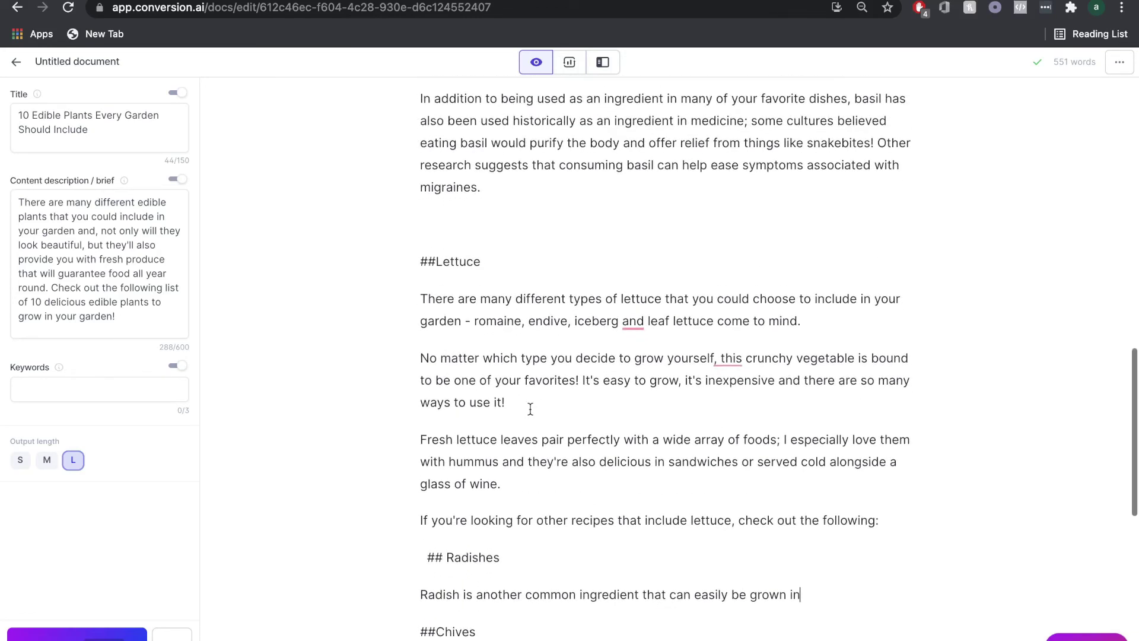
pyautogui.click(418, 261)
pyautogui.press('BackSpace')
# Step: Type 'Chives are' under the ##Chives heading to start its opening paragraph
pyautogui.scroll(1, 506, 276)
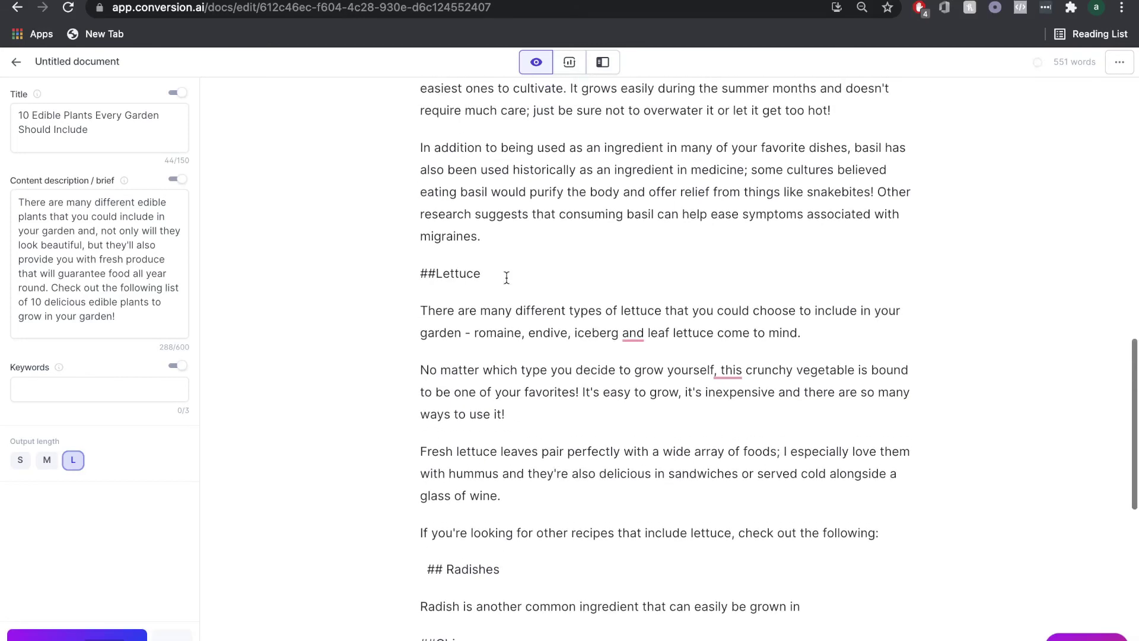
pyautogui.scroll(2, 465, 302)
pyautogui.scroll(-1, 478, 323)
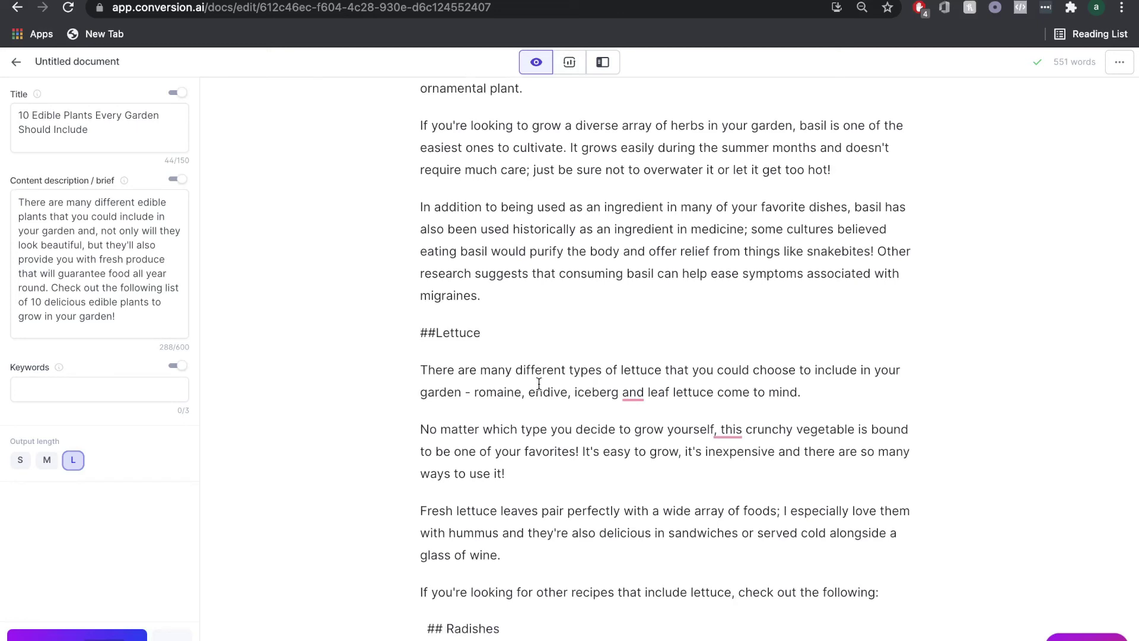
pyautogui.scroll(-1, 550, 433)
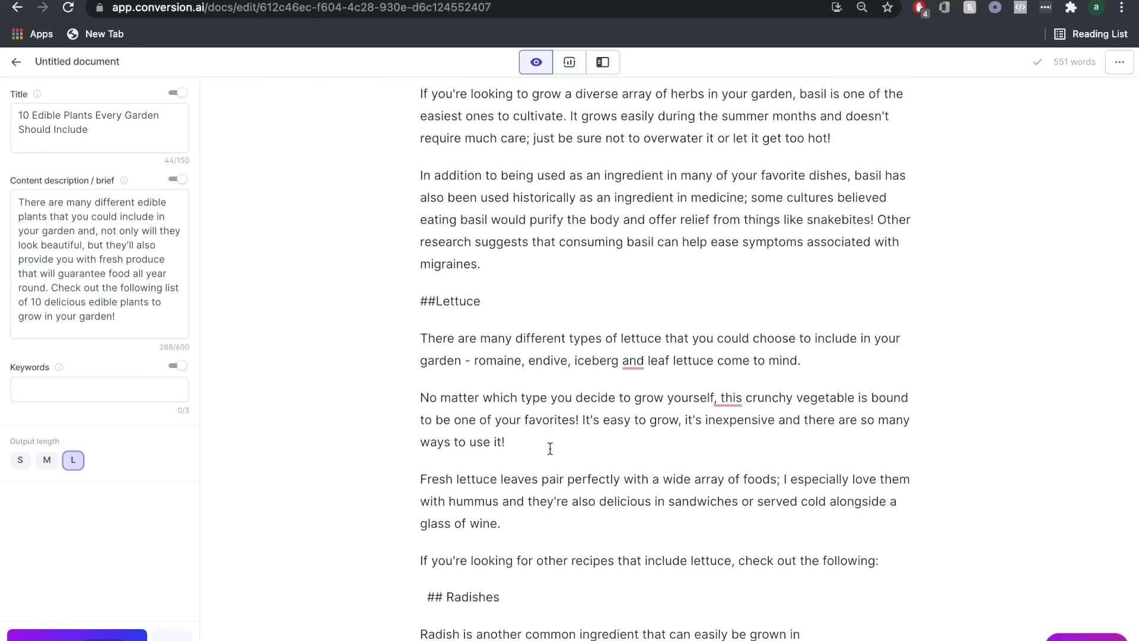
pyautogui.scroll(-1, 550, 449)
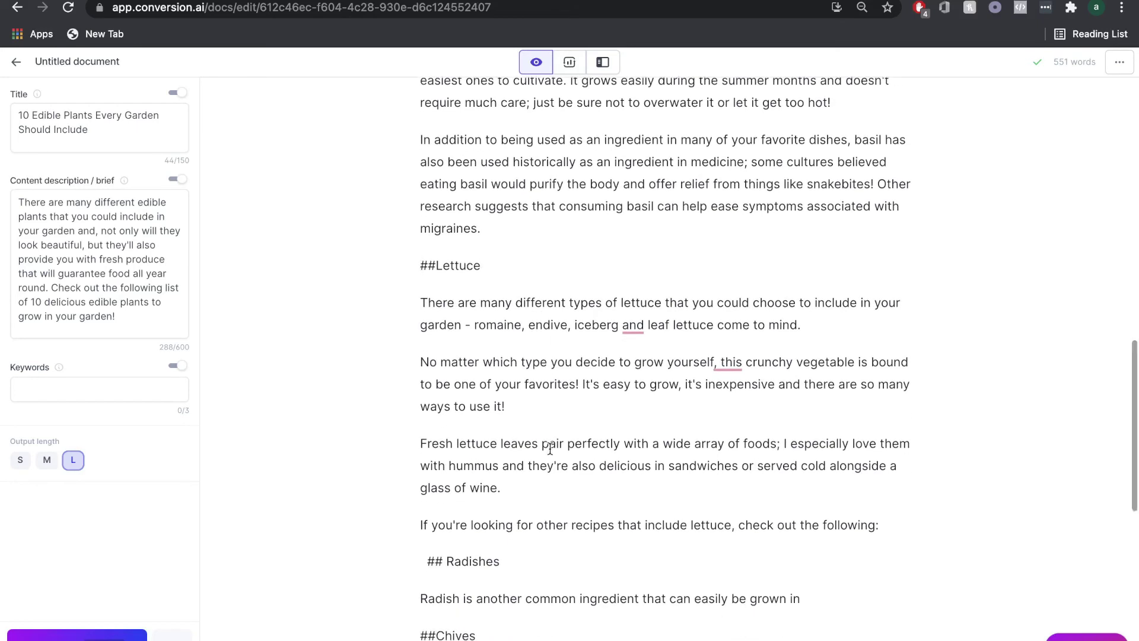
pyautogui.scroll(-1, 564, 493)
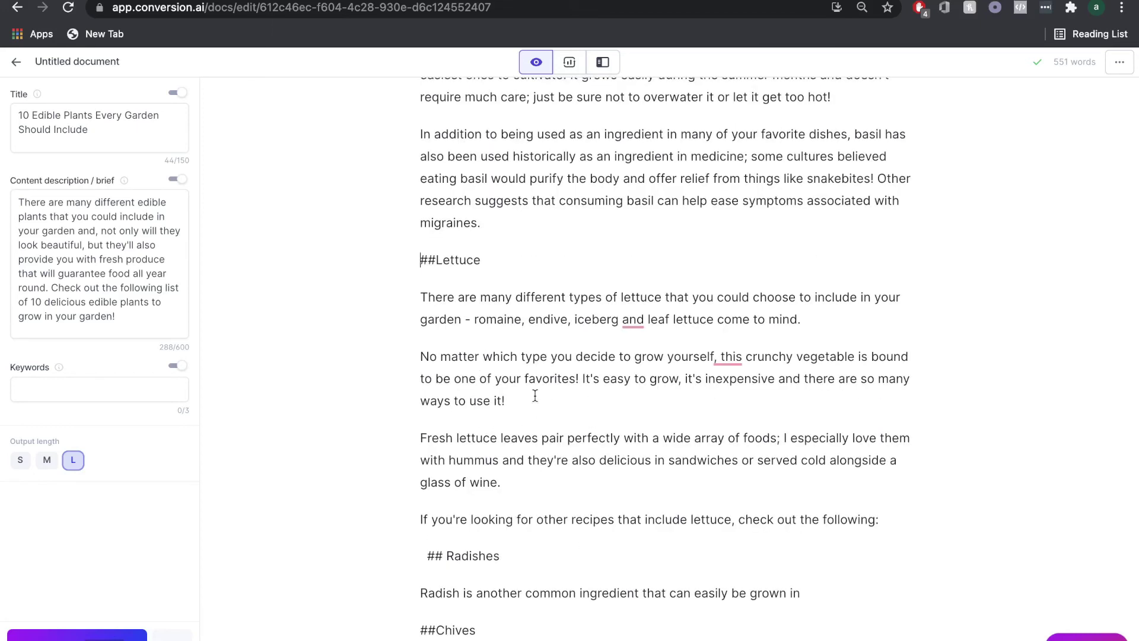
pyautogui.scroll(5, 522, 380)
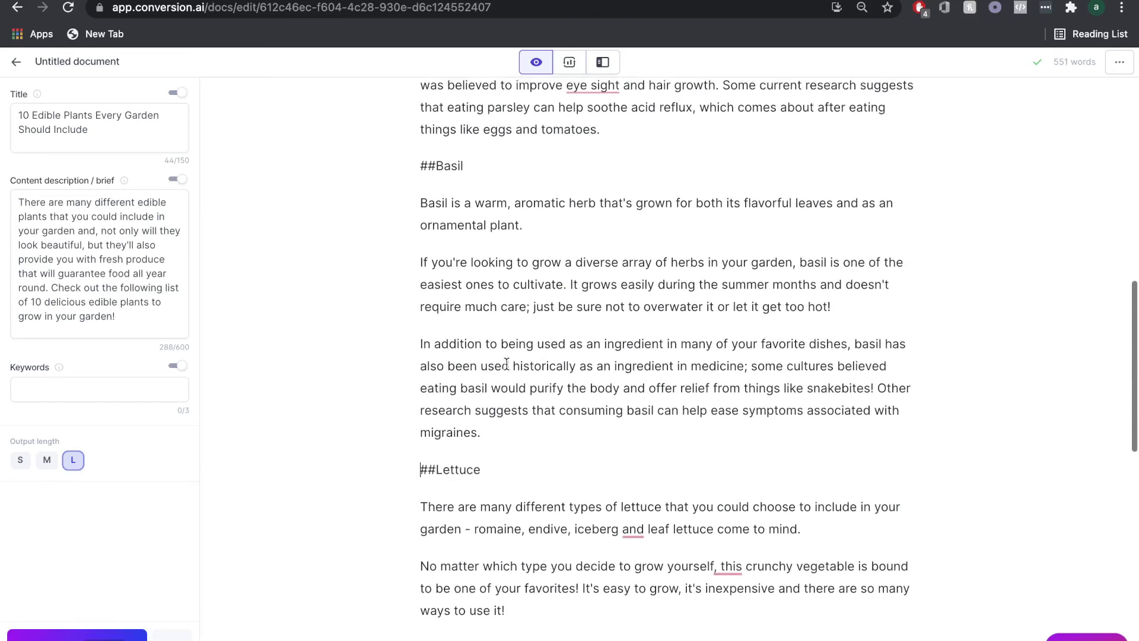
pyautogui.scroll(4, 507, 362)
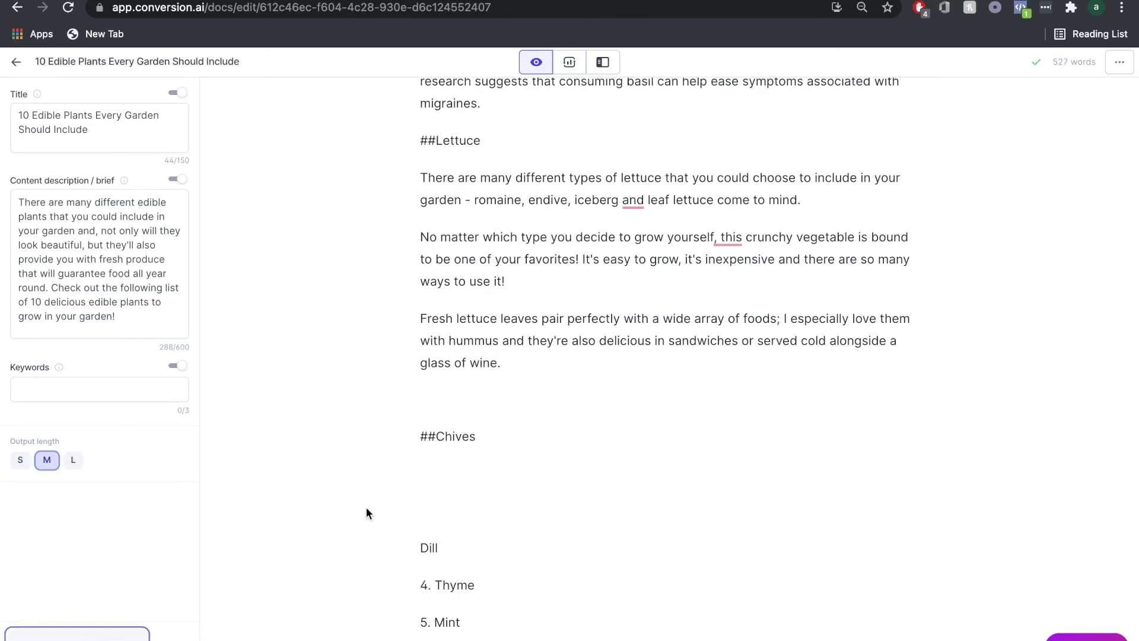
pyautogui.write('Chives are a perennial herb that you can grow right from your kitchen garden.')
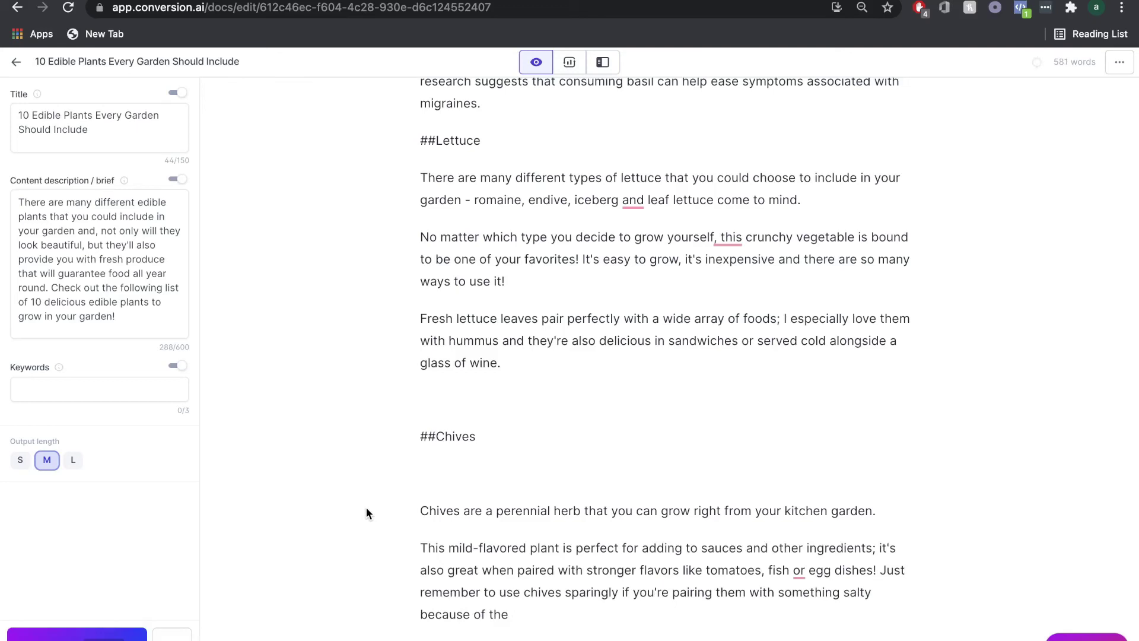
# Step: Switch output length to L and have Jarvis continue Chives, removing blank lines around ##Chives
pyautogui.scroll(-2, 365, 499)
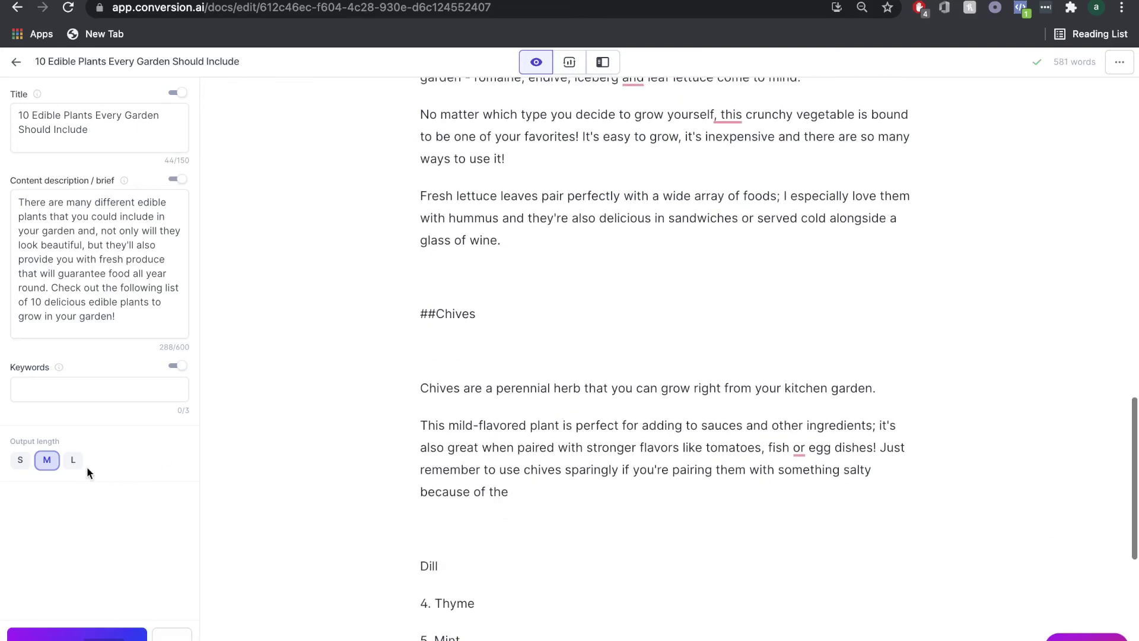
pyautogui.click(73, 461)
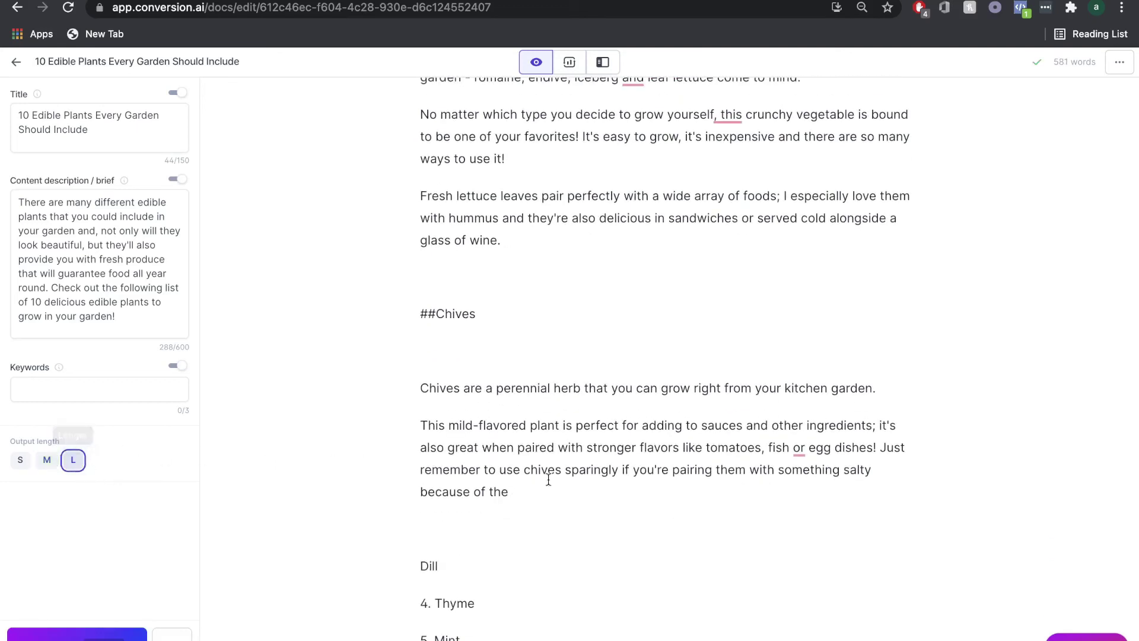
pyautogui.click(416, 383)
pyautogui.press('BackSpace')
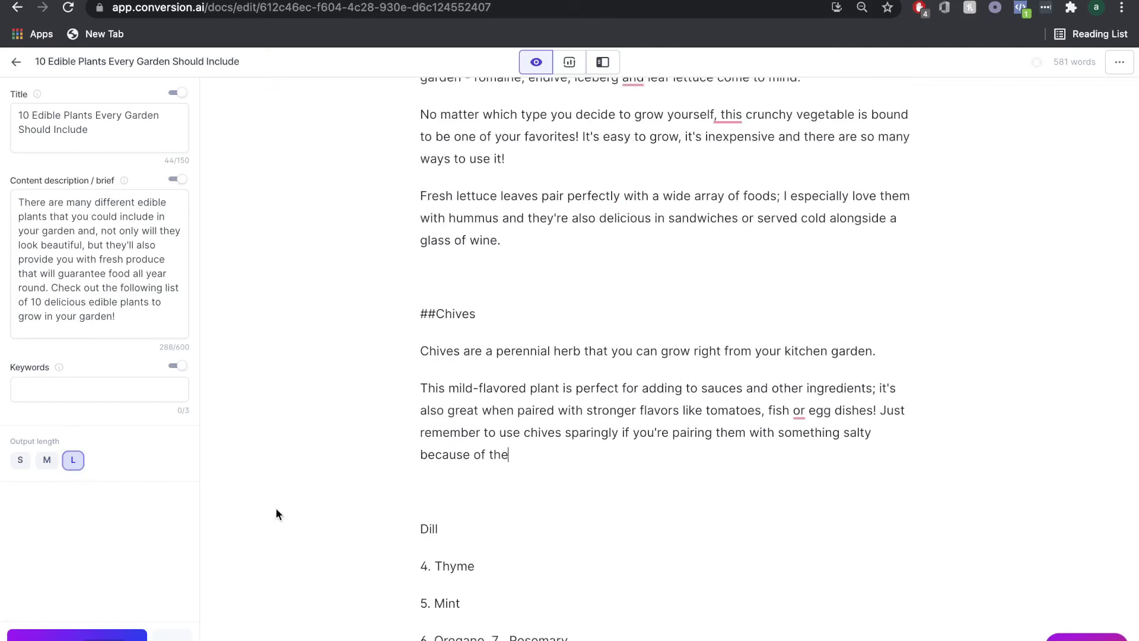
pyautogui.press('cmd+j')
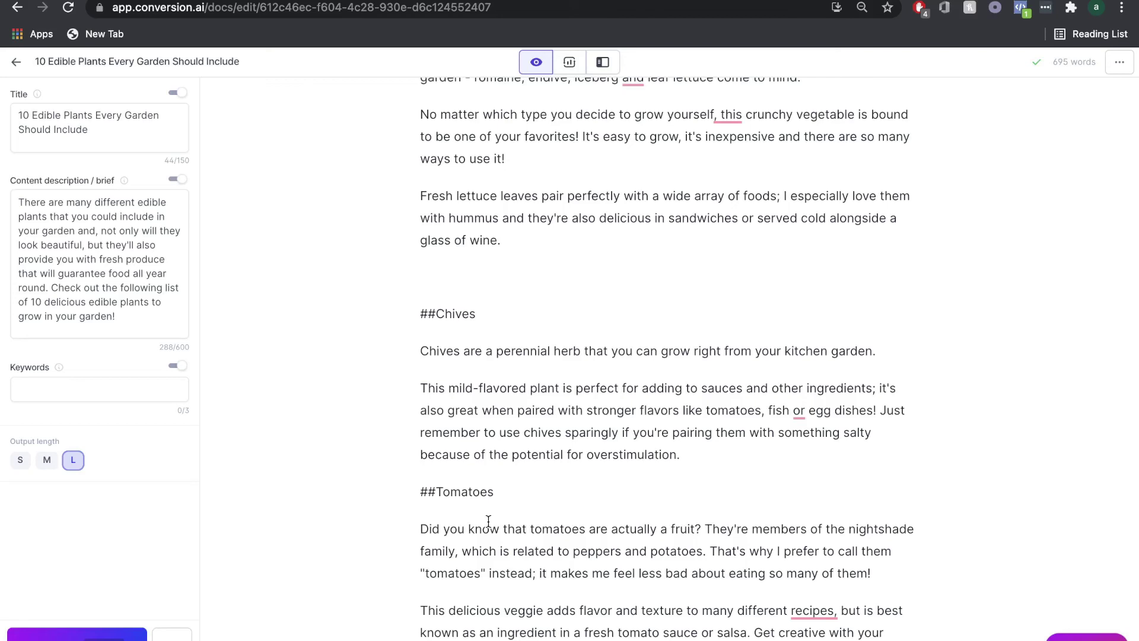
pyautogui.press('BackSpace')
# Step: Delete the blank paragraph above the Dill heading
pyautogui.scroll(-2, 534, 486)
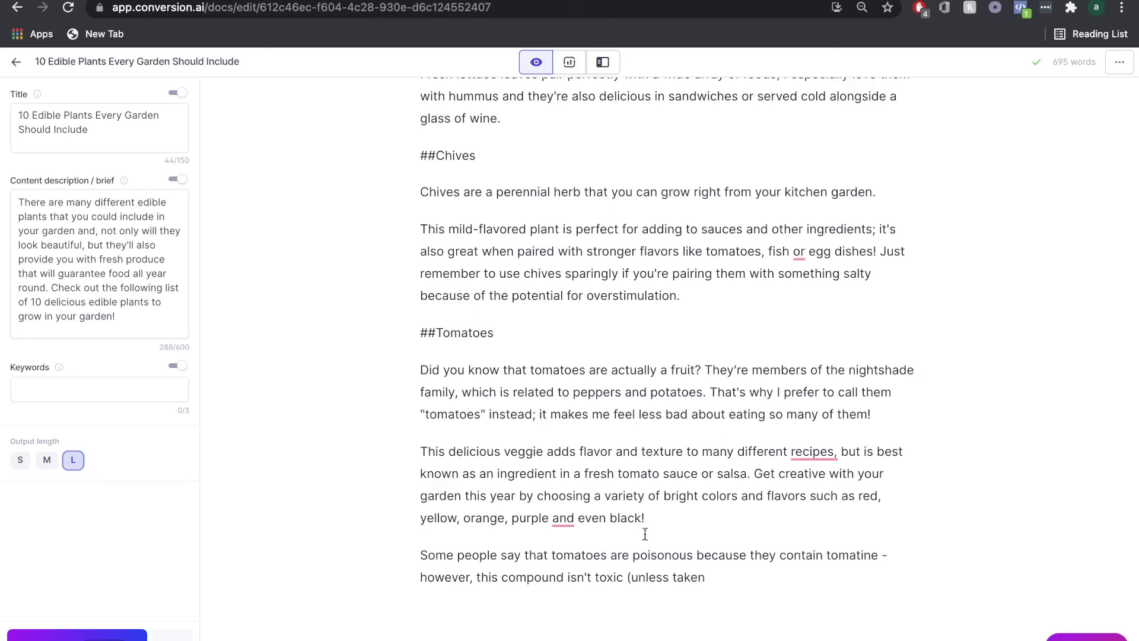
pyautogui.scroll(-1, 641, 531)
pyautogui.scroll(-1, 498, 570)
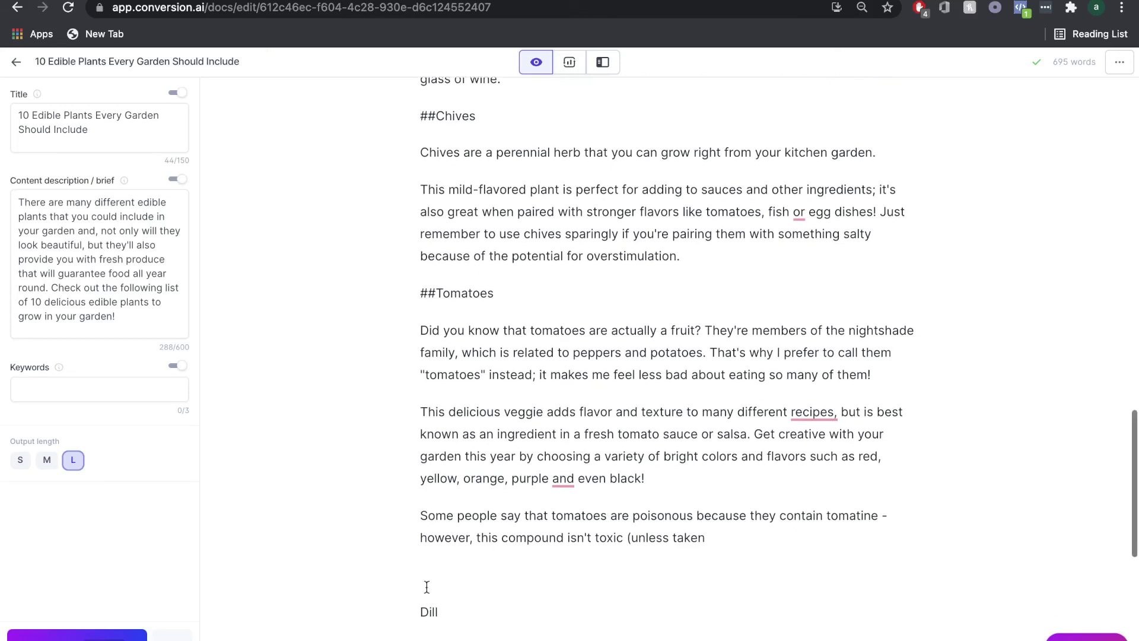
pyautogui.click(422, 604)
pyautogui.press('BackSpace')
pyautogui.scroll(1, 509, 601)
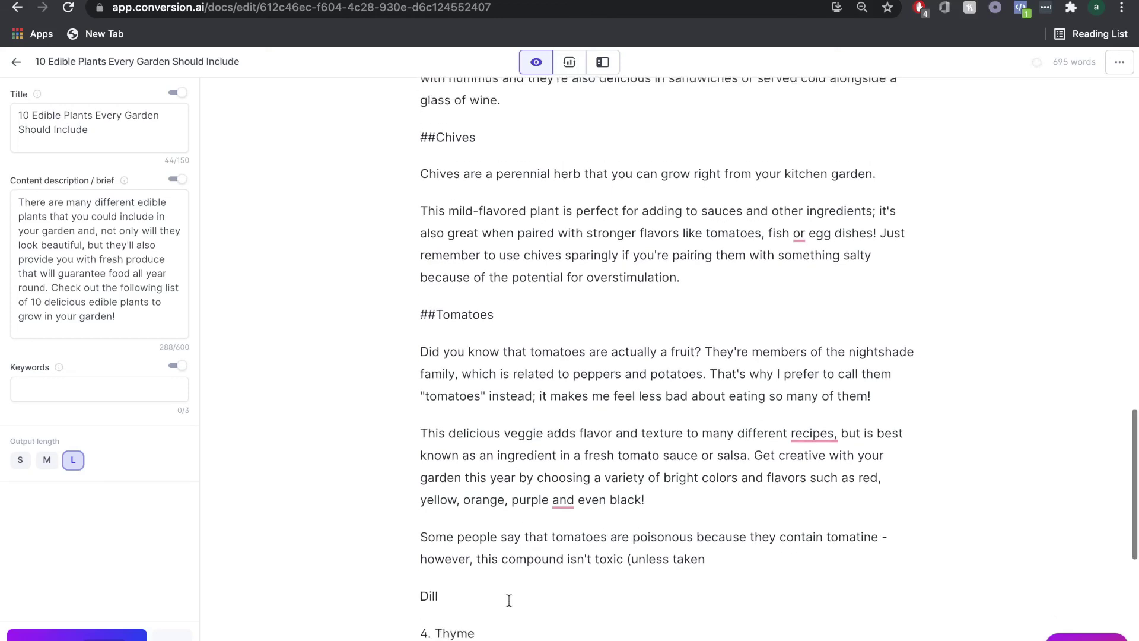
pyautogui.scroll(15, 509, 600)
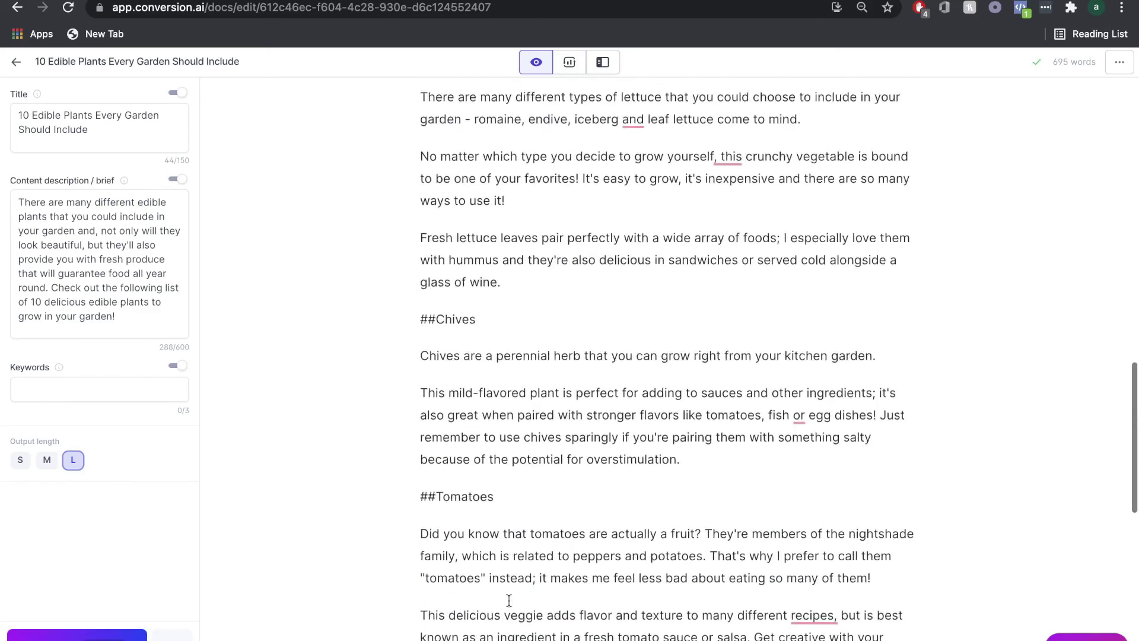
# Step: Turn the 'Jarvis write a conclusion paragraph for this topic' line into a generated closing paragraph
pyautogui.scroll(20, 509, 595)
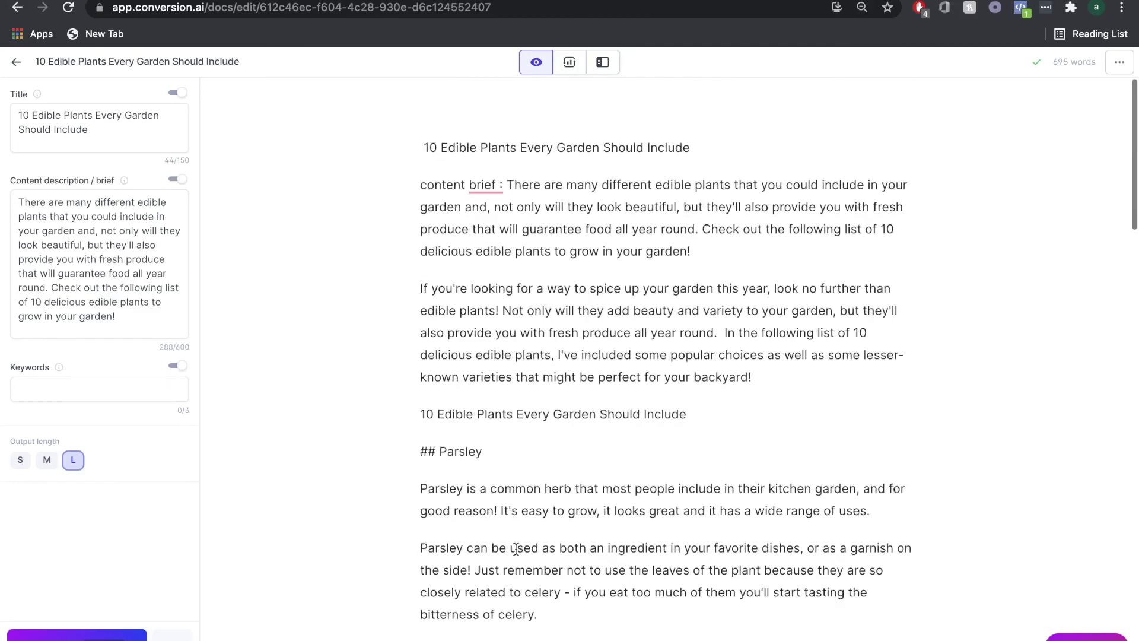
pyautogui.scroll(-20, 730, 503)
pyautogui.scroll(20, 730, 504)
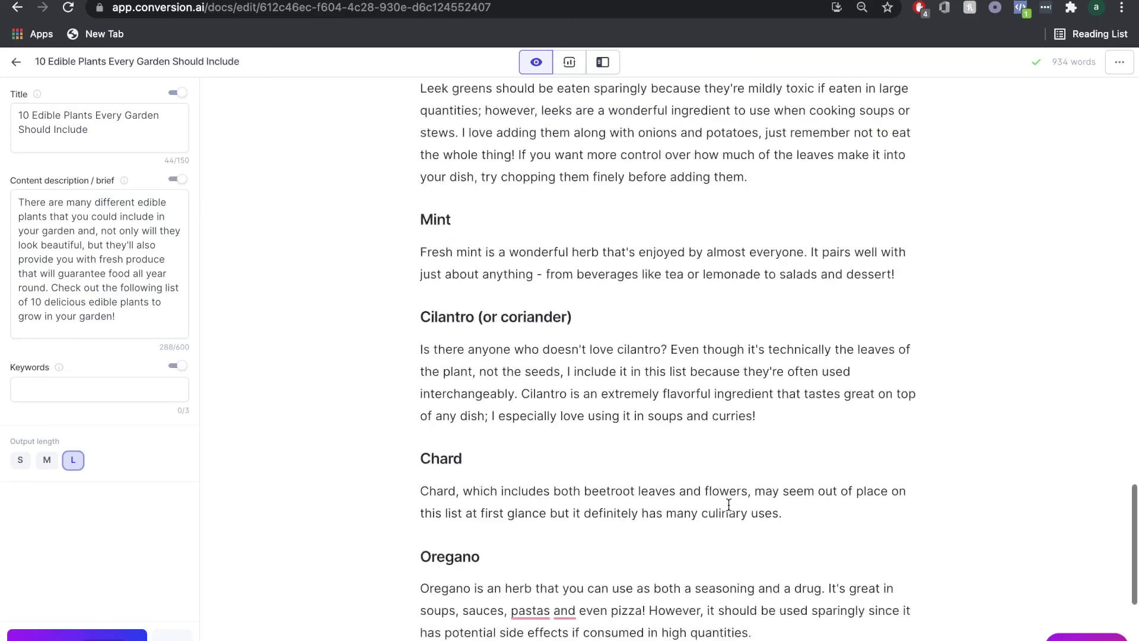
pyautogui.scroll(15, 728, 505)
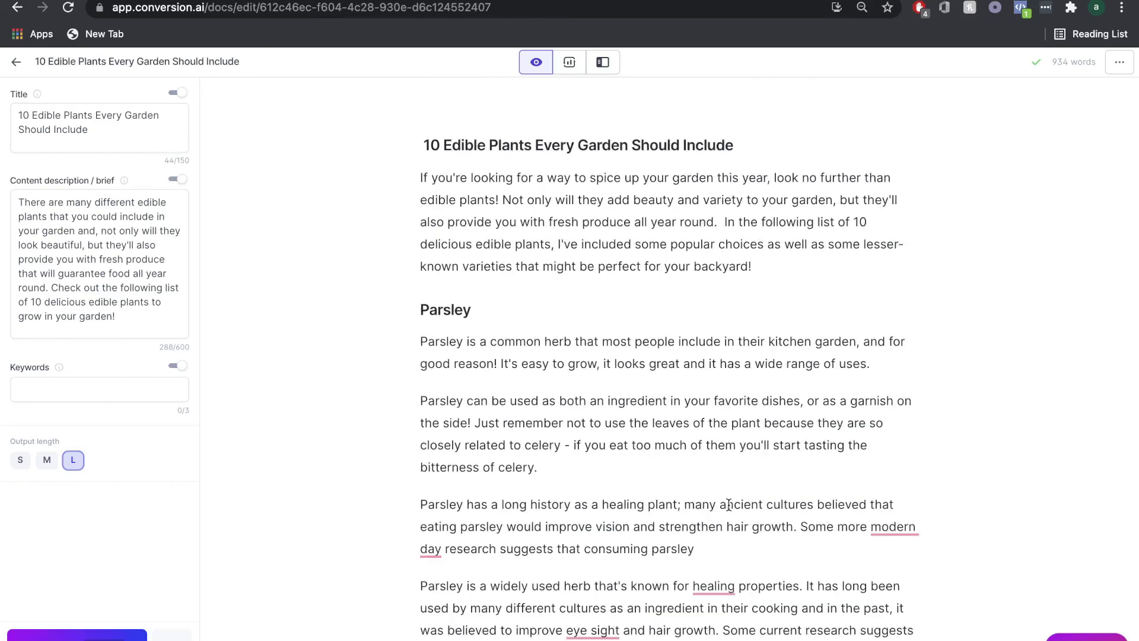
pyautogui.scroll(-20, 729, 504)
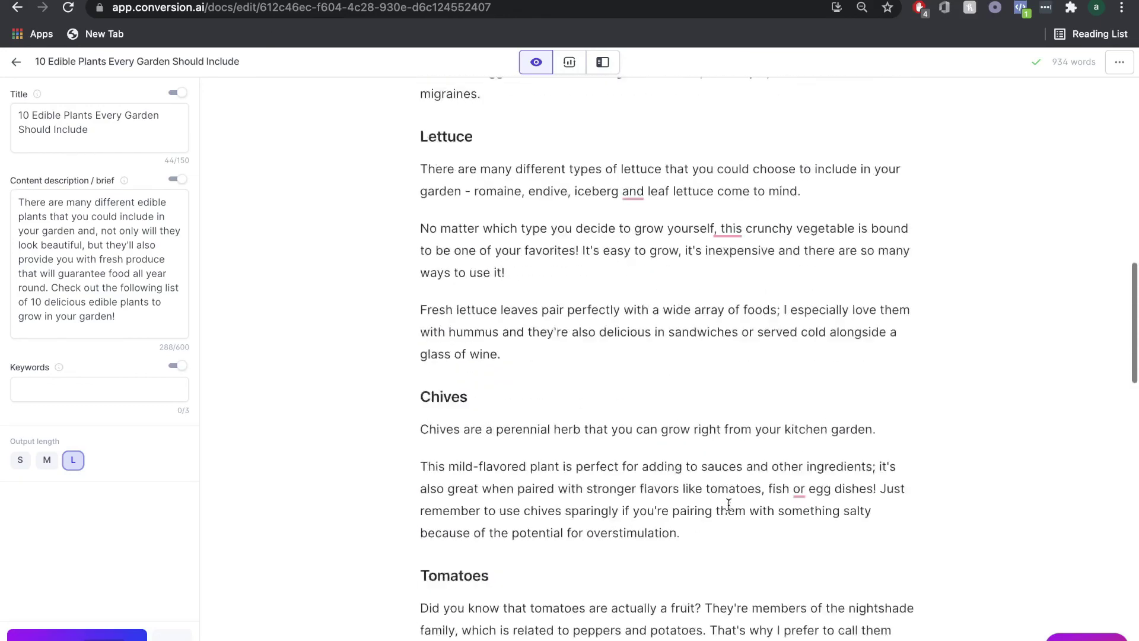
pyautogui.scroll(-20, 729, 504)
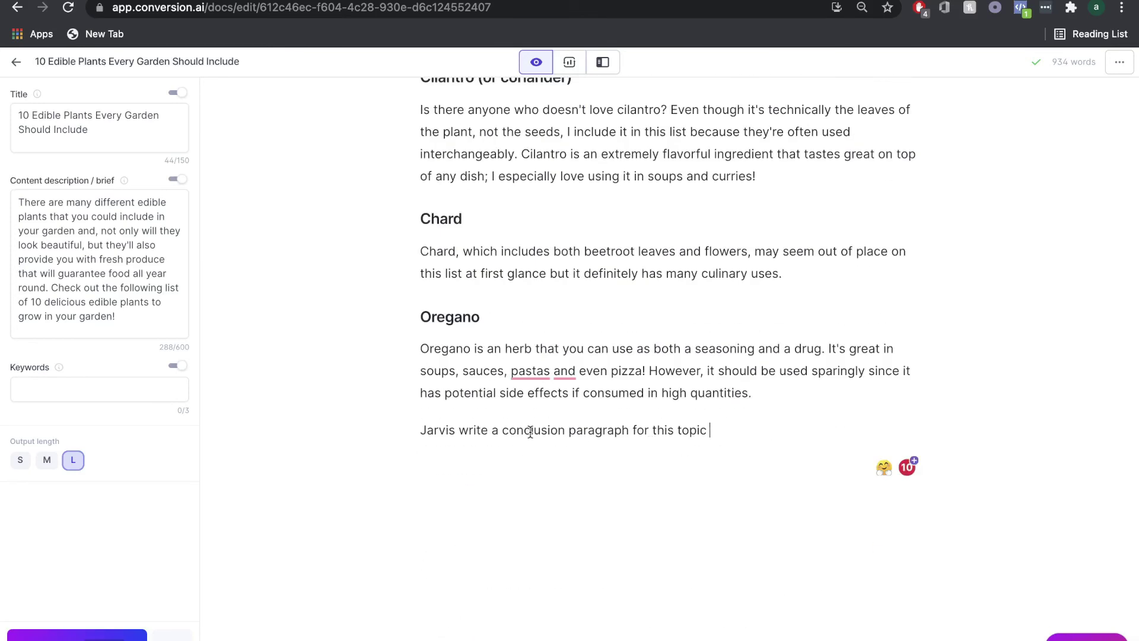
pyautogui.doubleClick(531, 431)
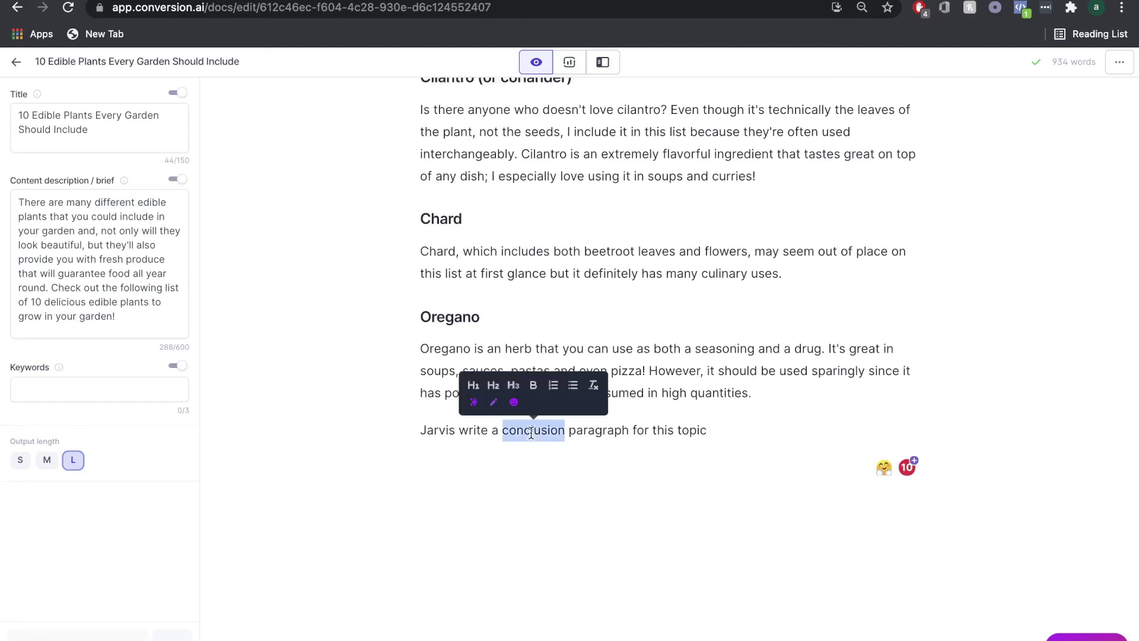
pyautogui.click(491, 450)
pyautogui.doubleClick(483, 432)
pyautogui.tripleClick(484, 431)
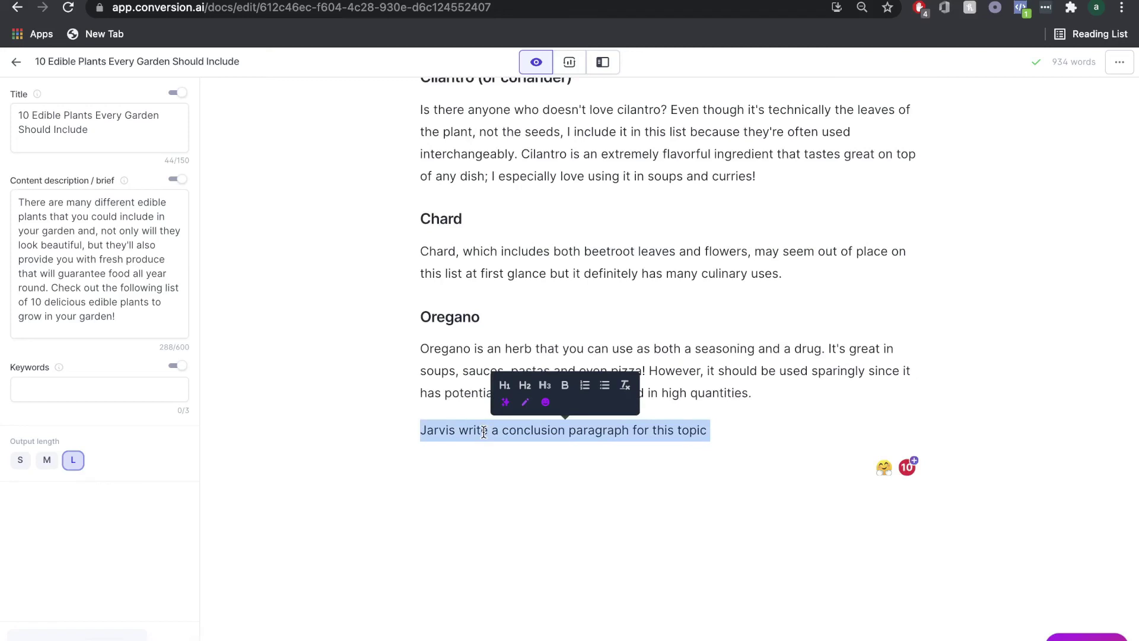
pyautogui.press('super+Return')
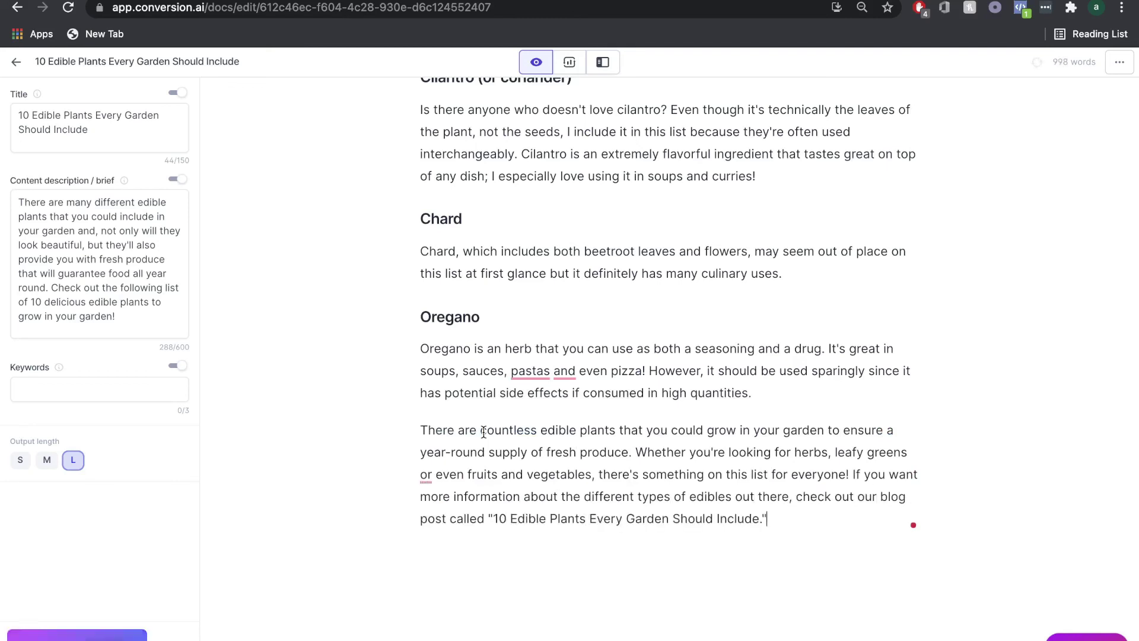
pyautogui.scroll(-3, 746, 451)
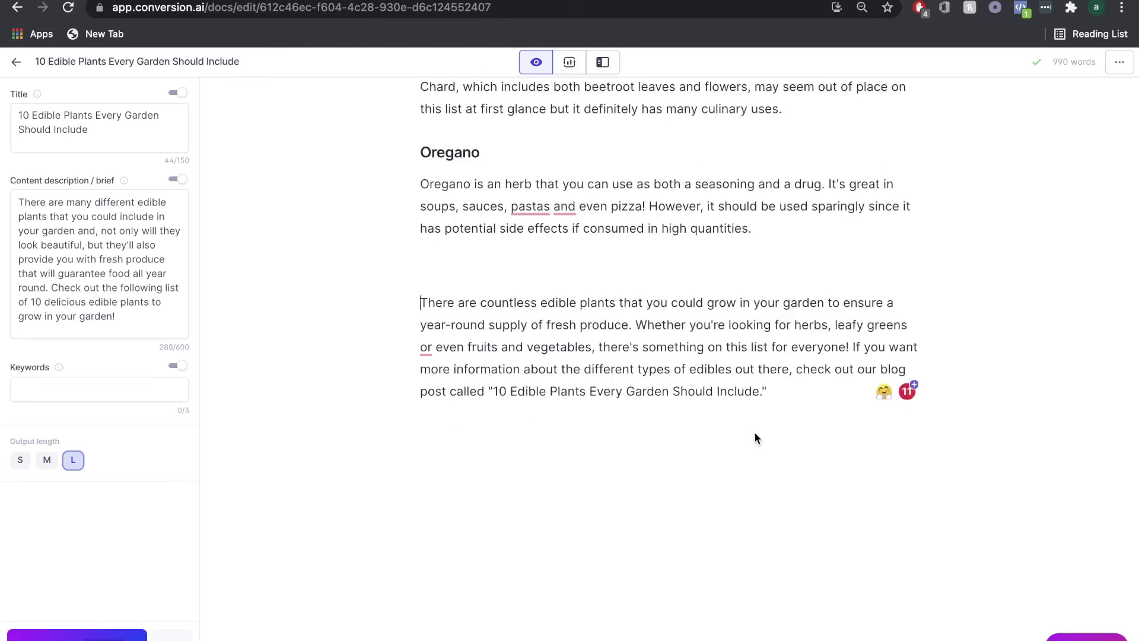
pyautogui.scroll(10, 755, 438)
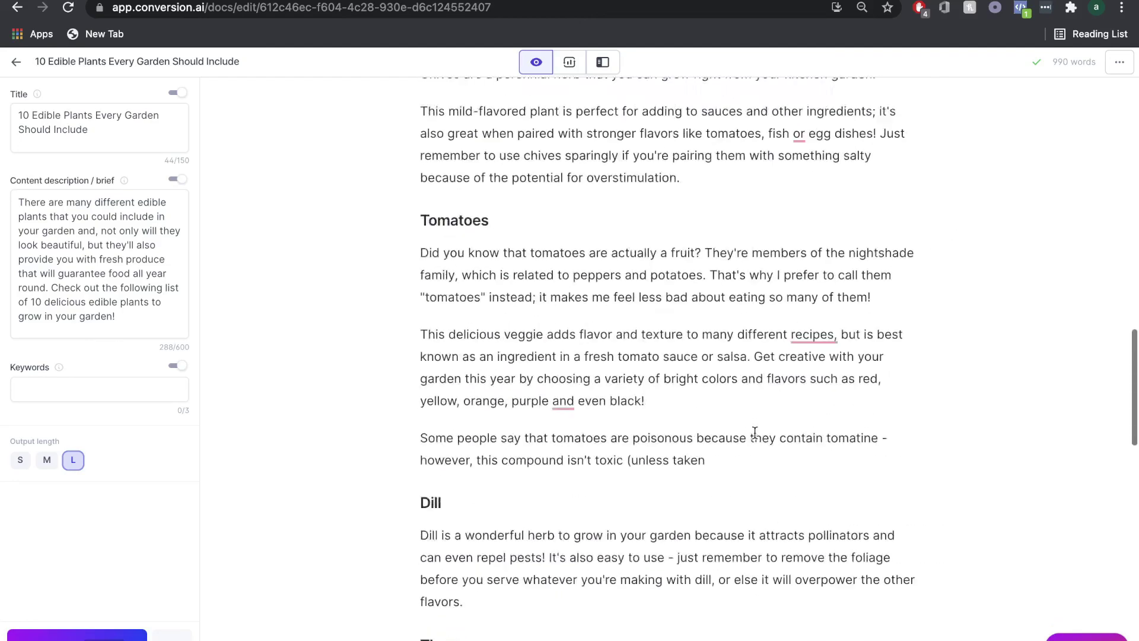